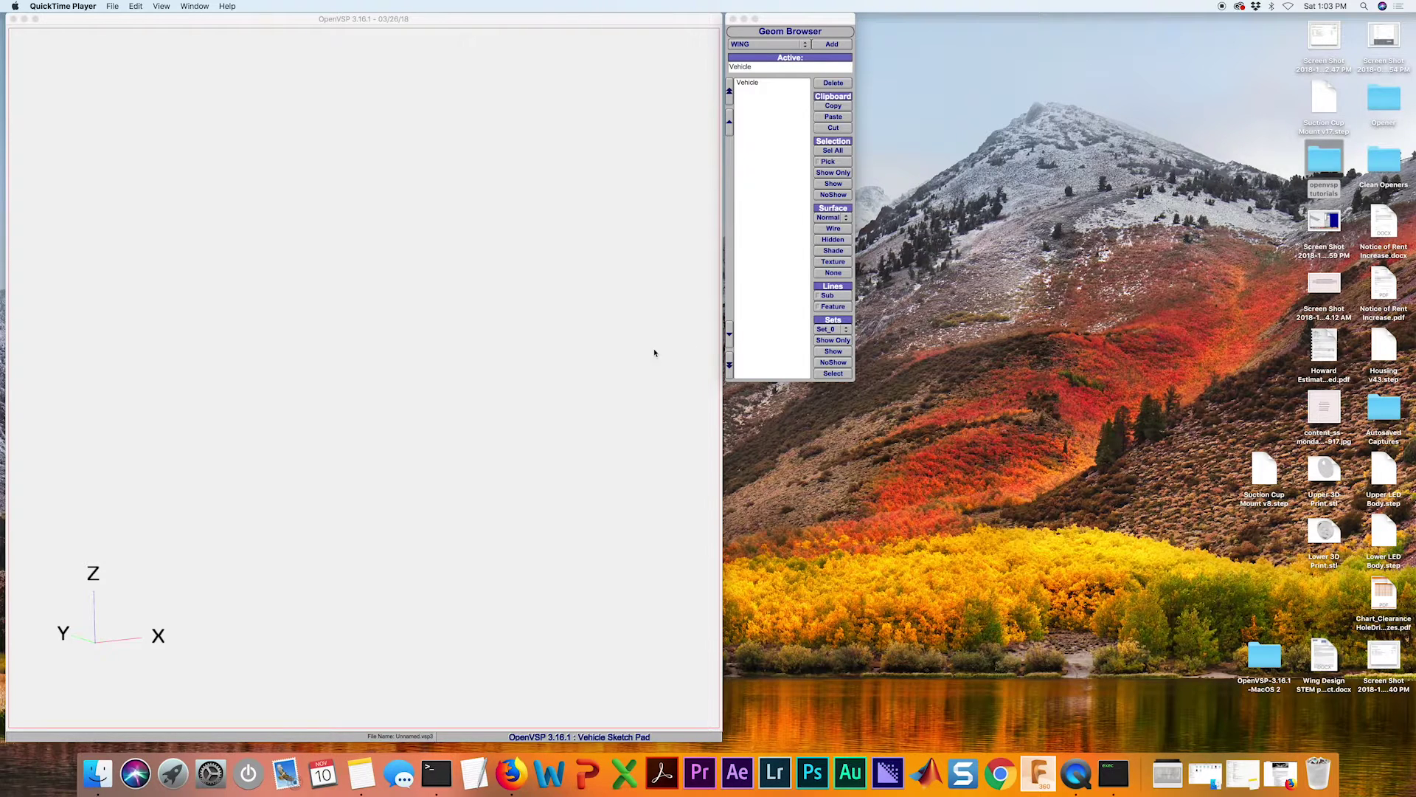
# - Add a wing to the empty vehicle and rotate the view to see the whole wing
pyautogui.click(831, 43)
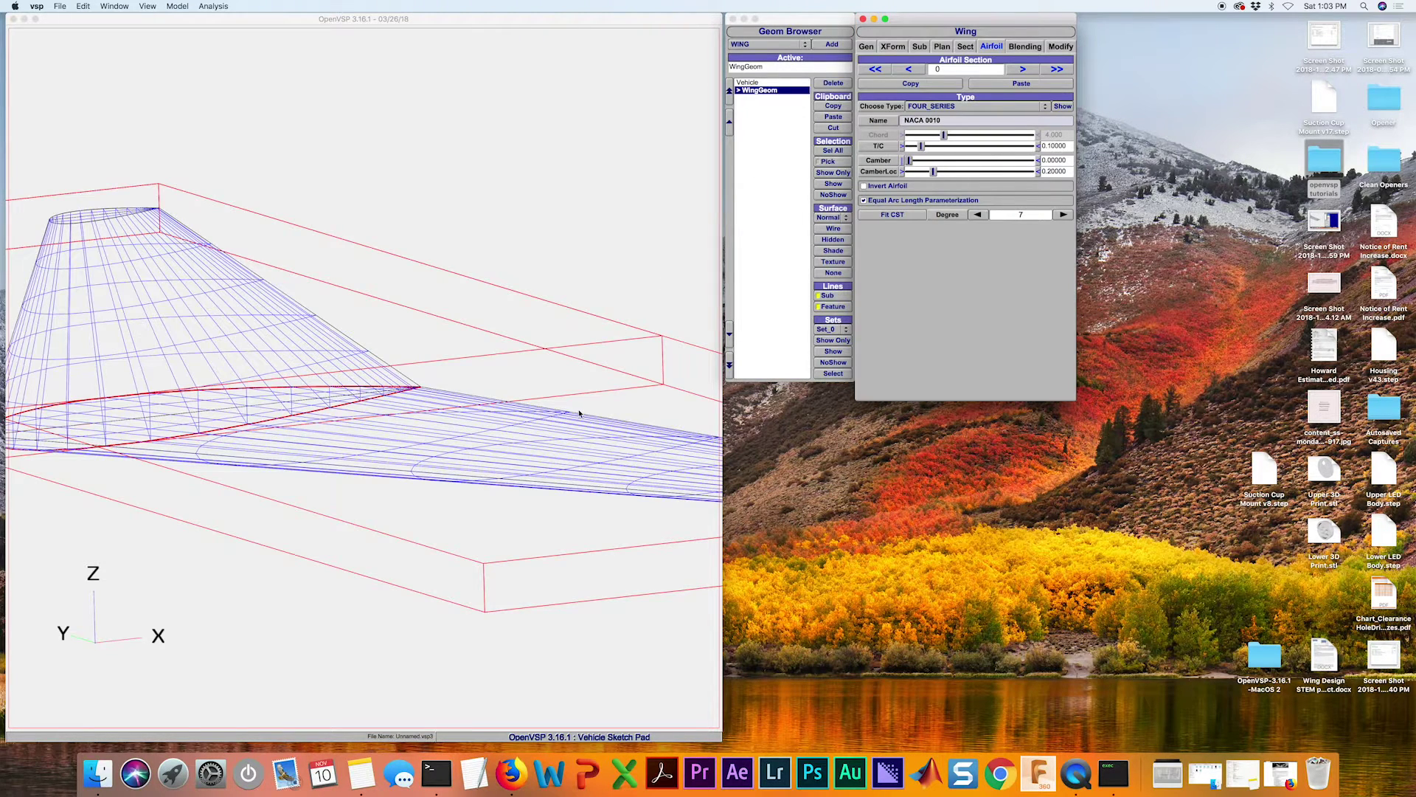
pyautogui.scroll(-3, 575, 402)
pyautogui.moveTo(553, 335); pyautogui.dragTo(503, 369)
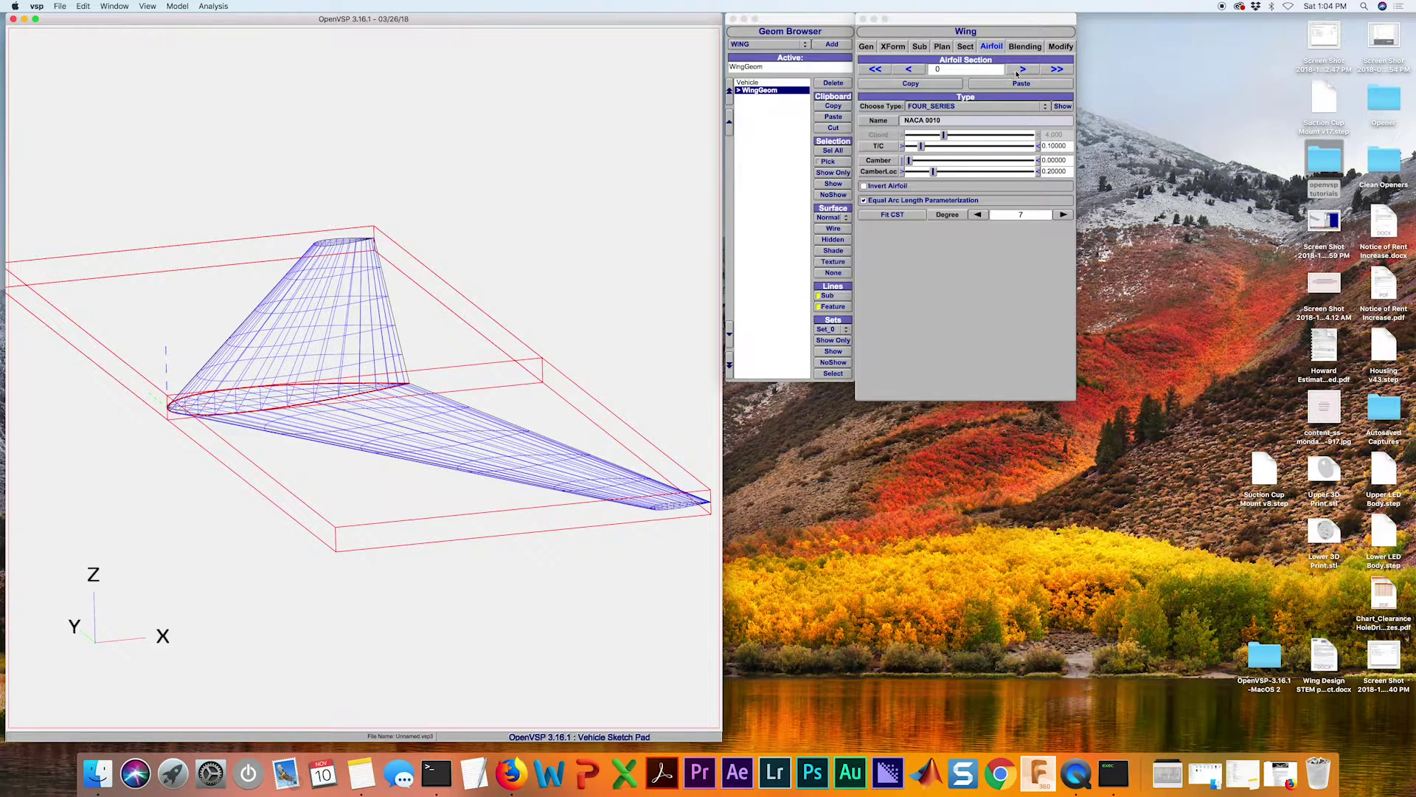
# - Advance the airfoil settings from section 0 to the wing-tip section 1
pyautogui.click(1016, 72)
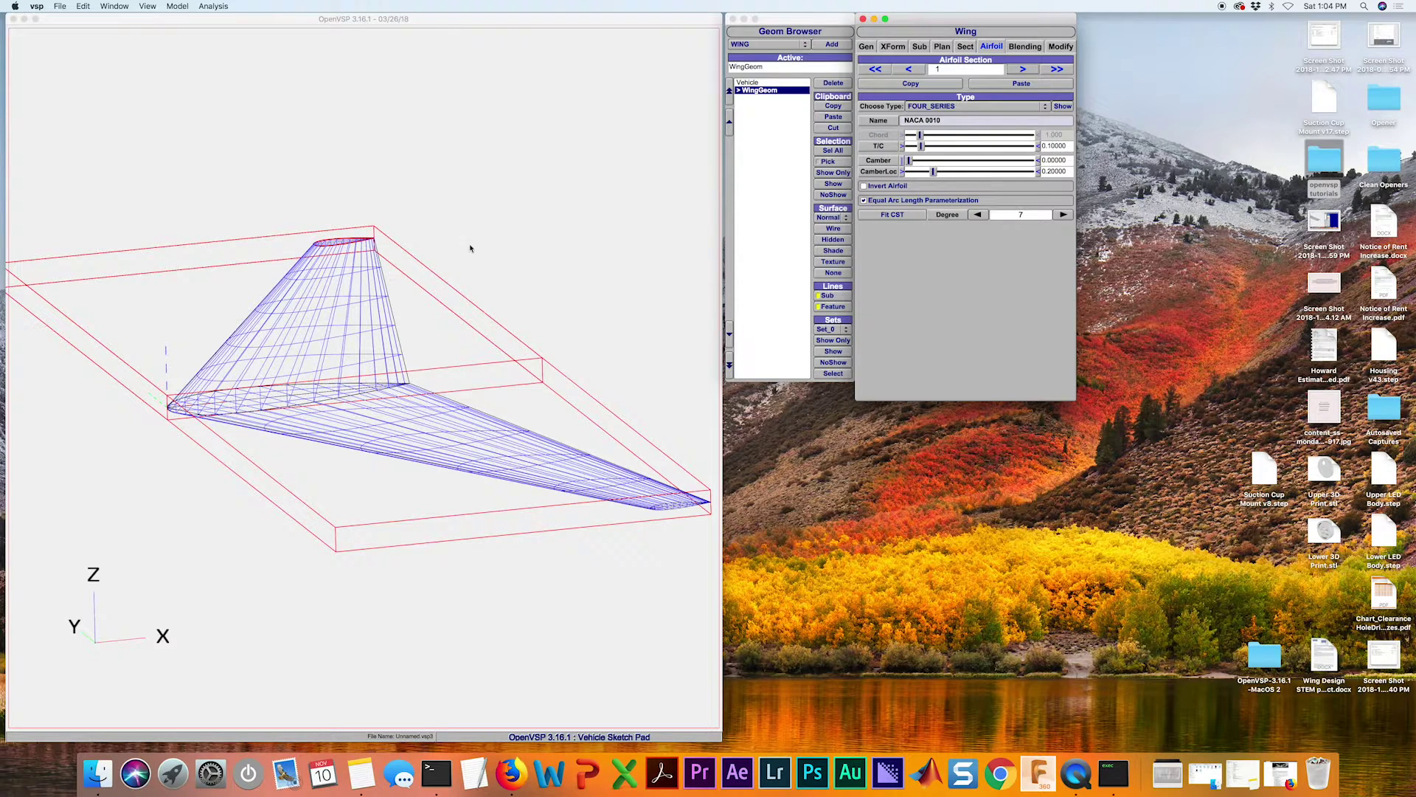
# - Keep the tip airfoil type as FOUR_SERIES and bring up the Firefox airfoil usage guide
pyautogui.click(973, 107)
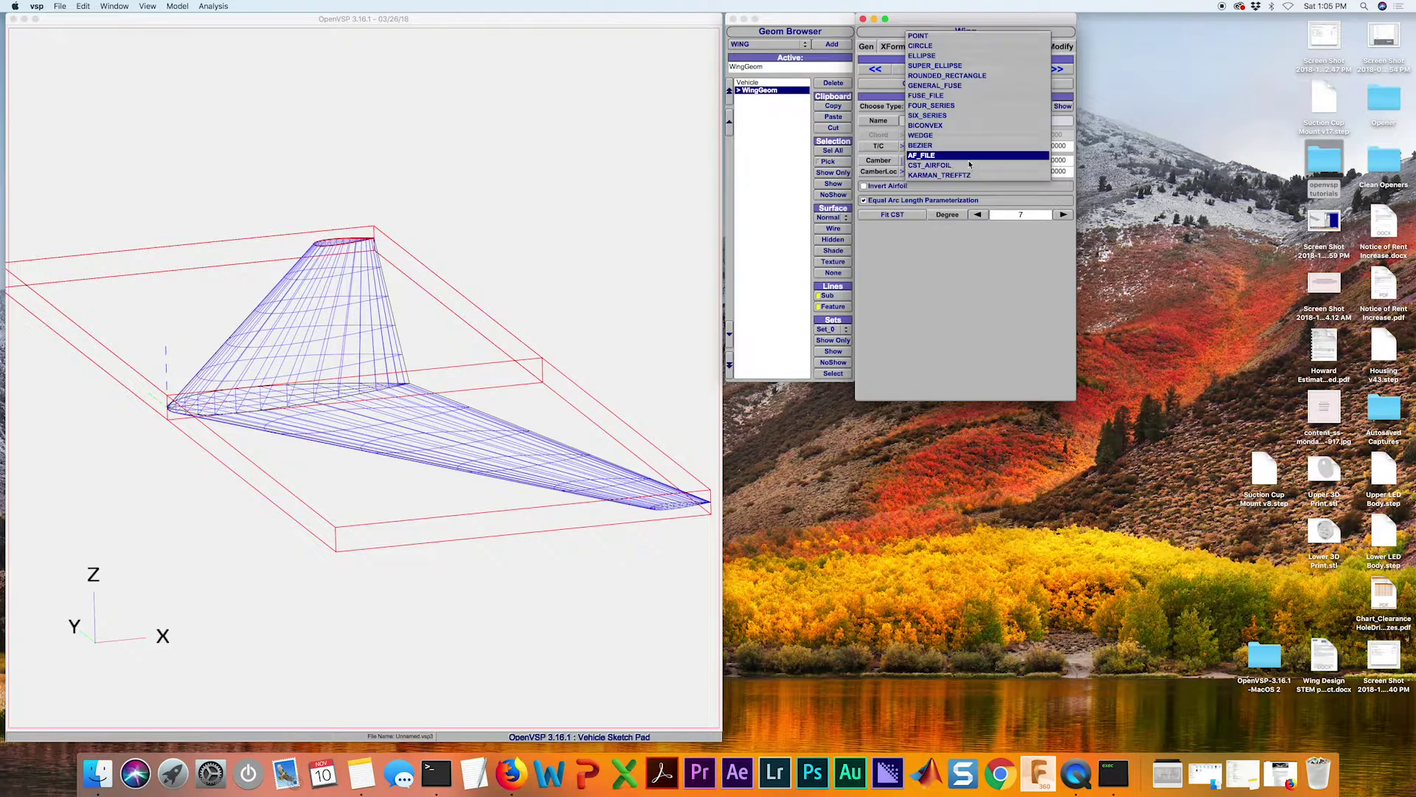
pyautogui.click(981, 107)
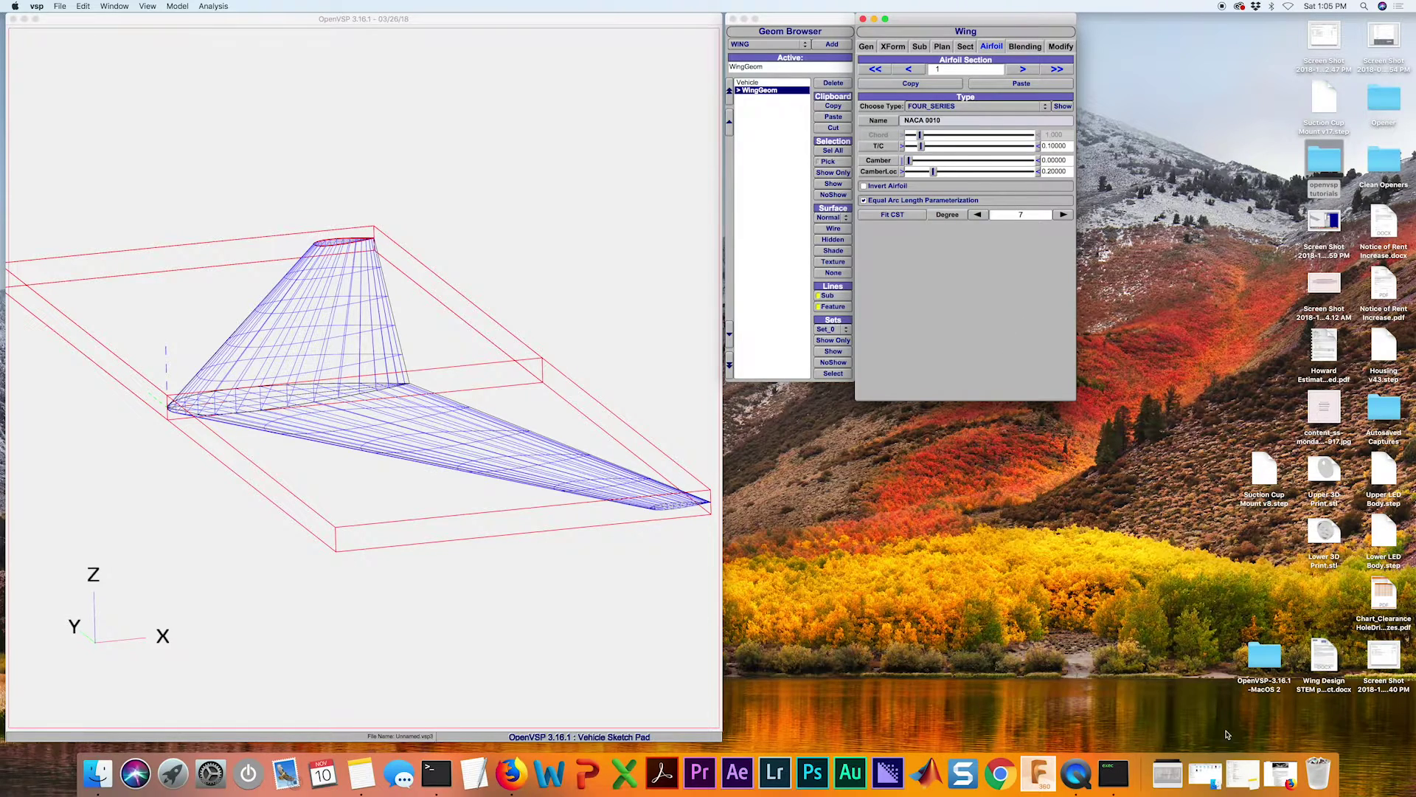
pyautogui.click(1281, 773)
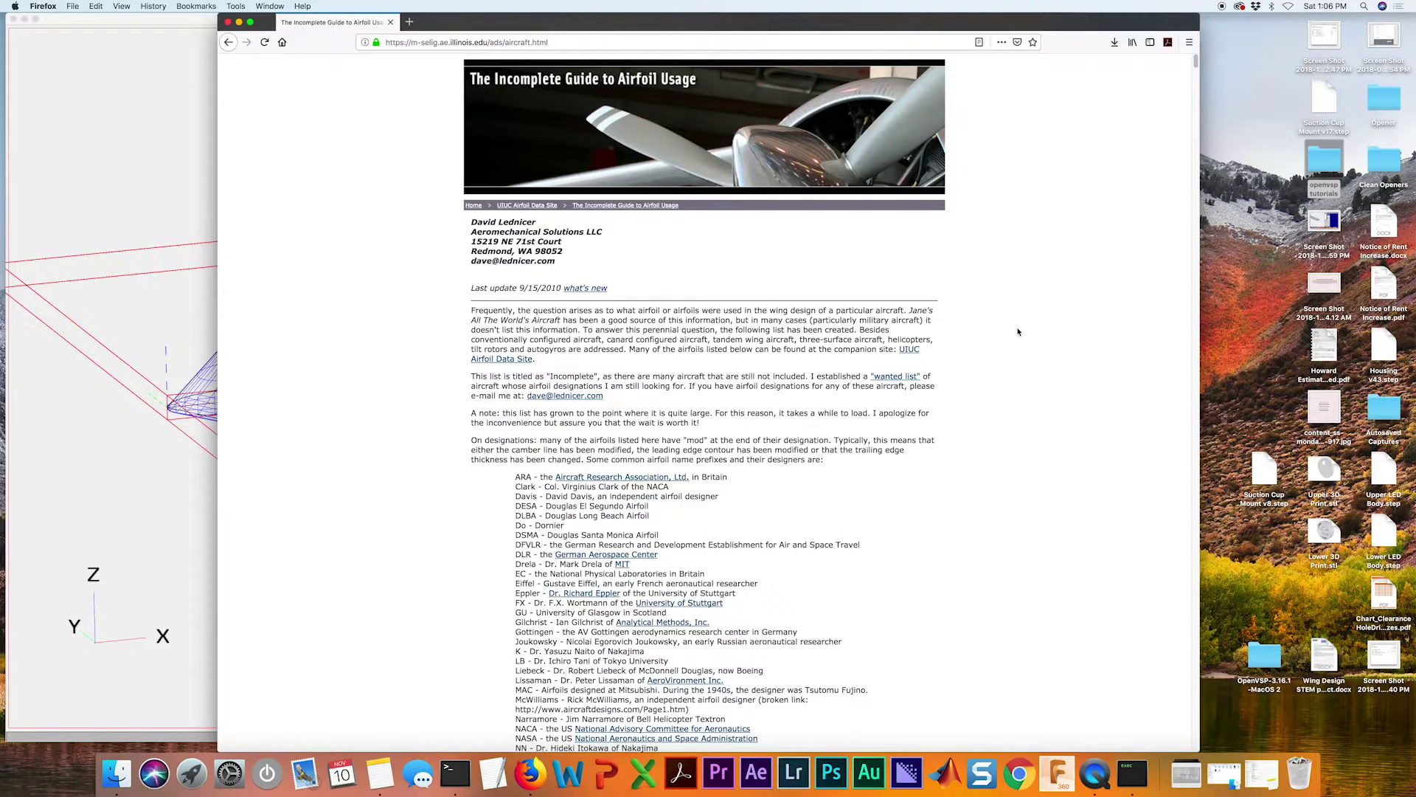
# - Scroll the airfoil usage guide down to the aircraft table of root and tip airfoils
pyautogui.scroll(-15, 988, 333)
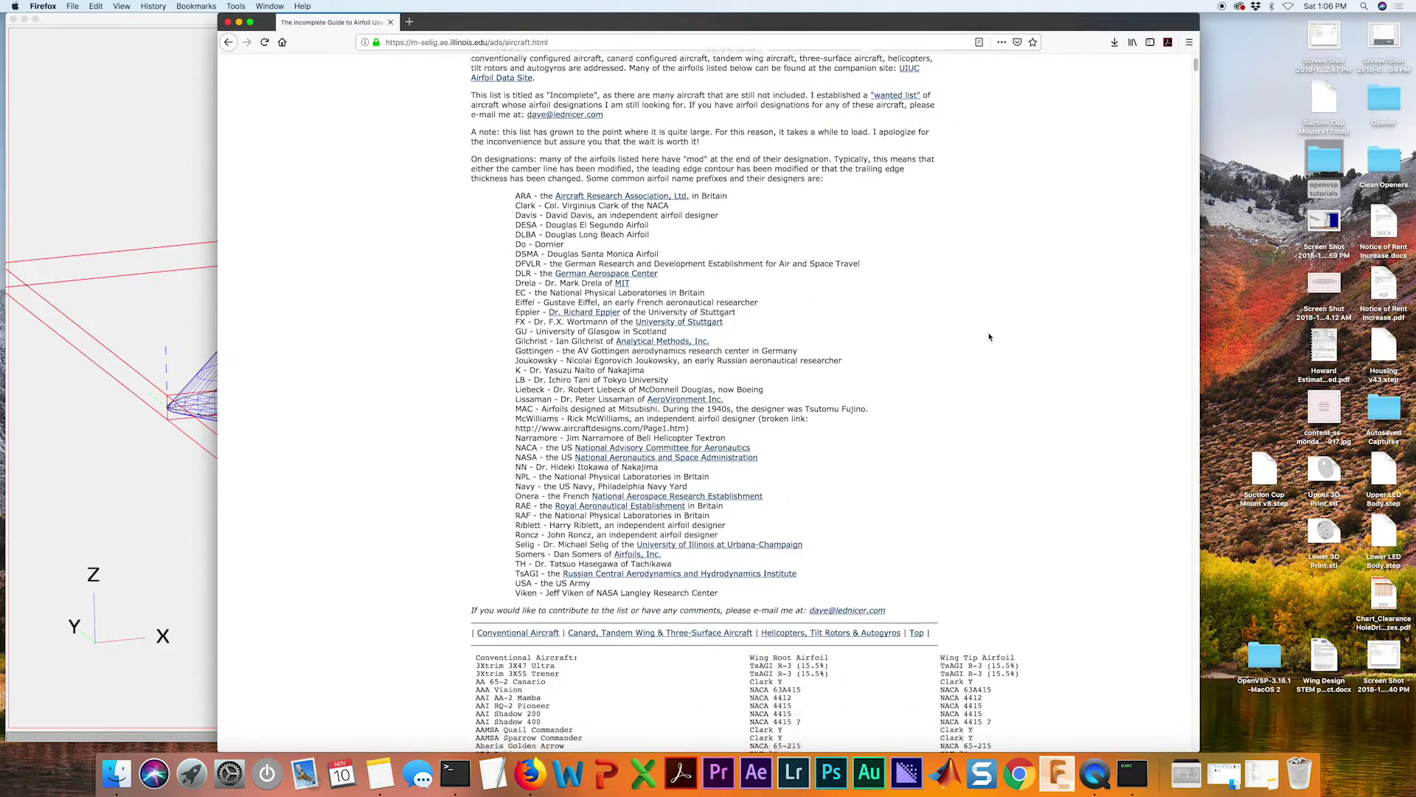
pyautogui.scroll(-20, 989, 336)
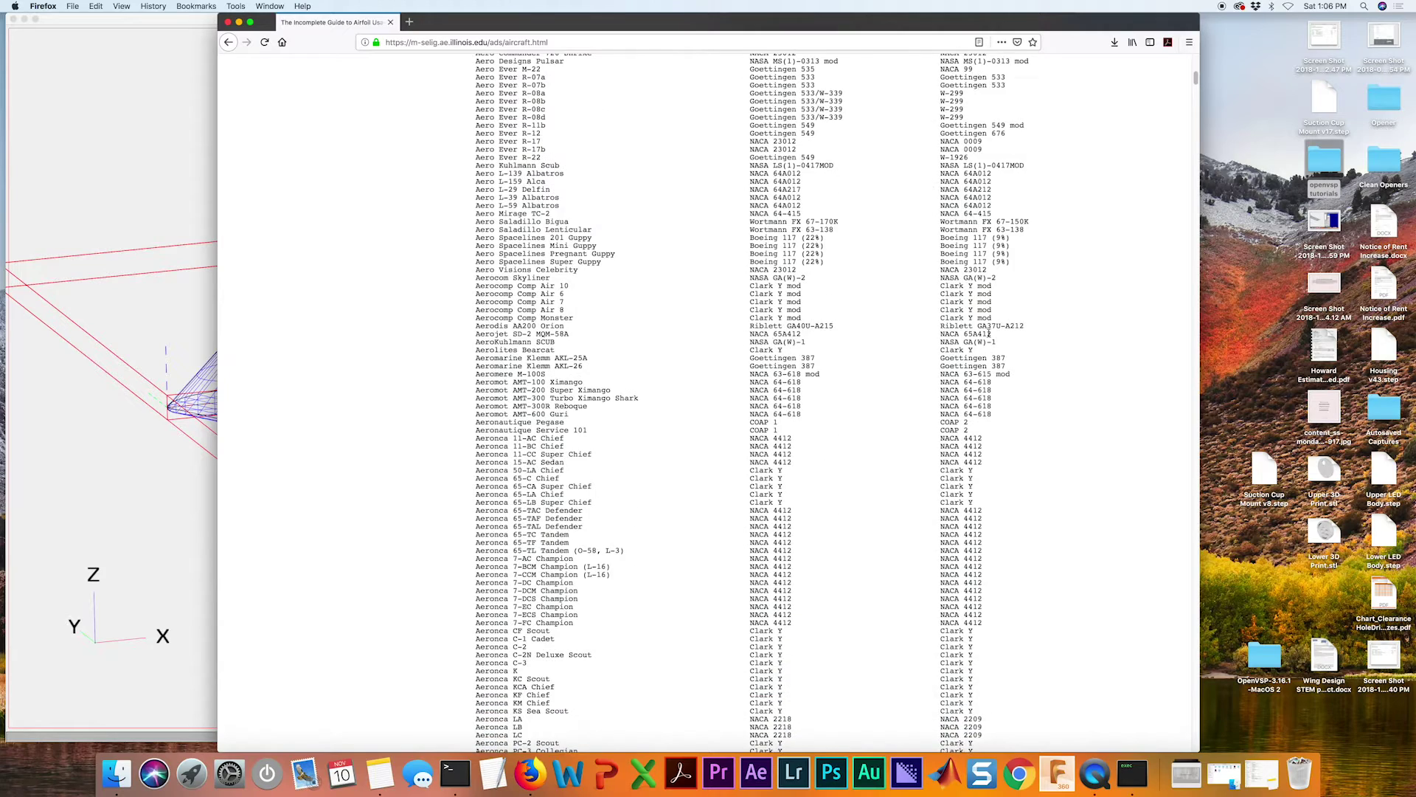
pyautogui.scroll(-6, 989, 334)
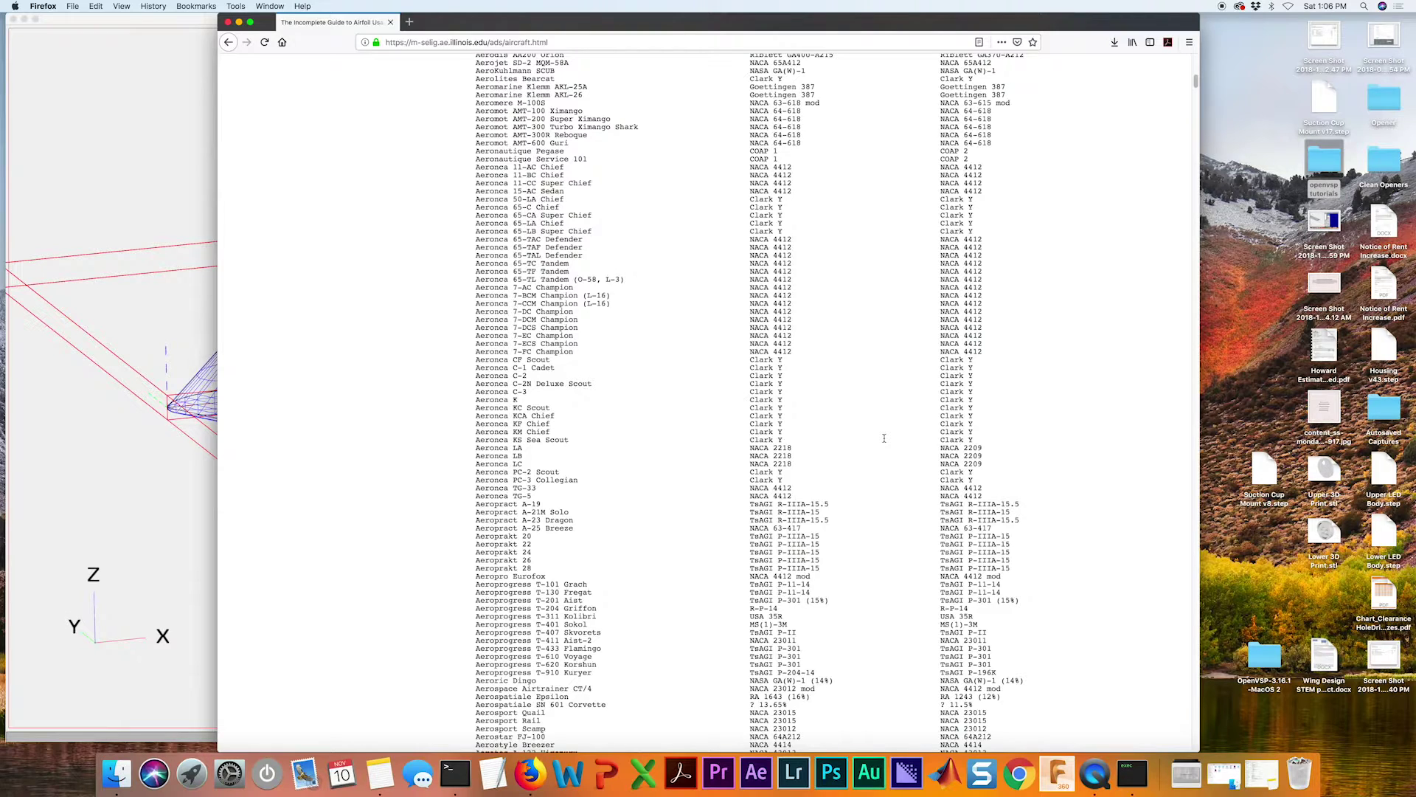
# - Search the page for 'bonanza' and highlight the Beech 36 Bonanza row (NACA 23016.5 root, 23012 tip)
pyautogui.press('super+f')
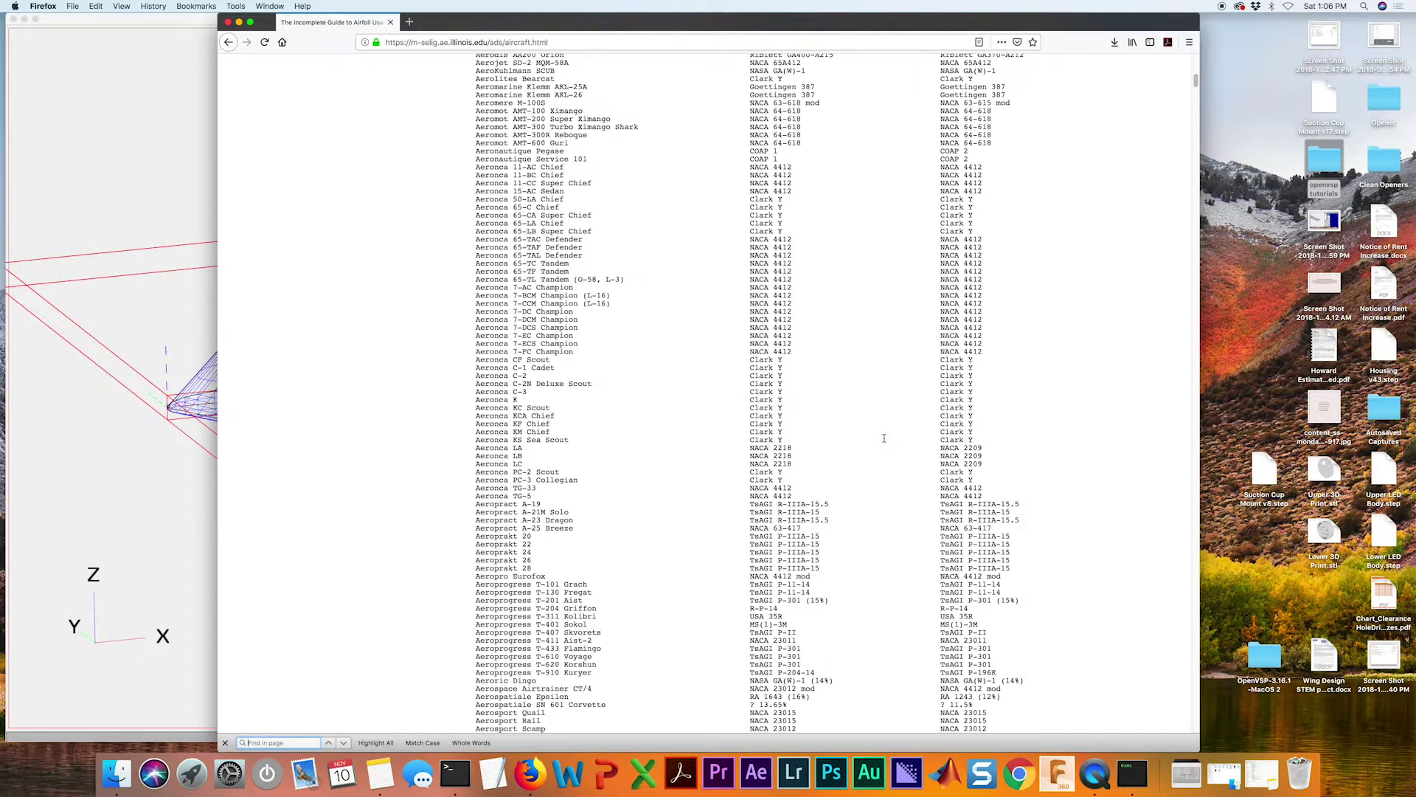
pyautogui.write('bonanza')
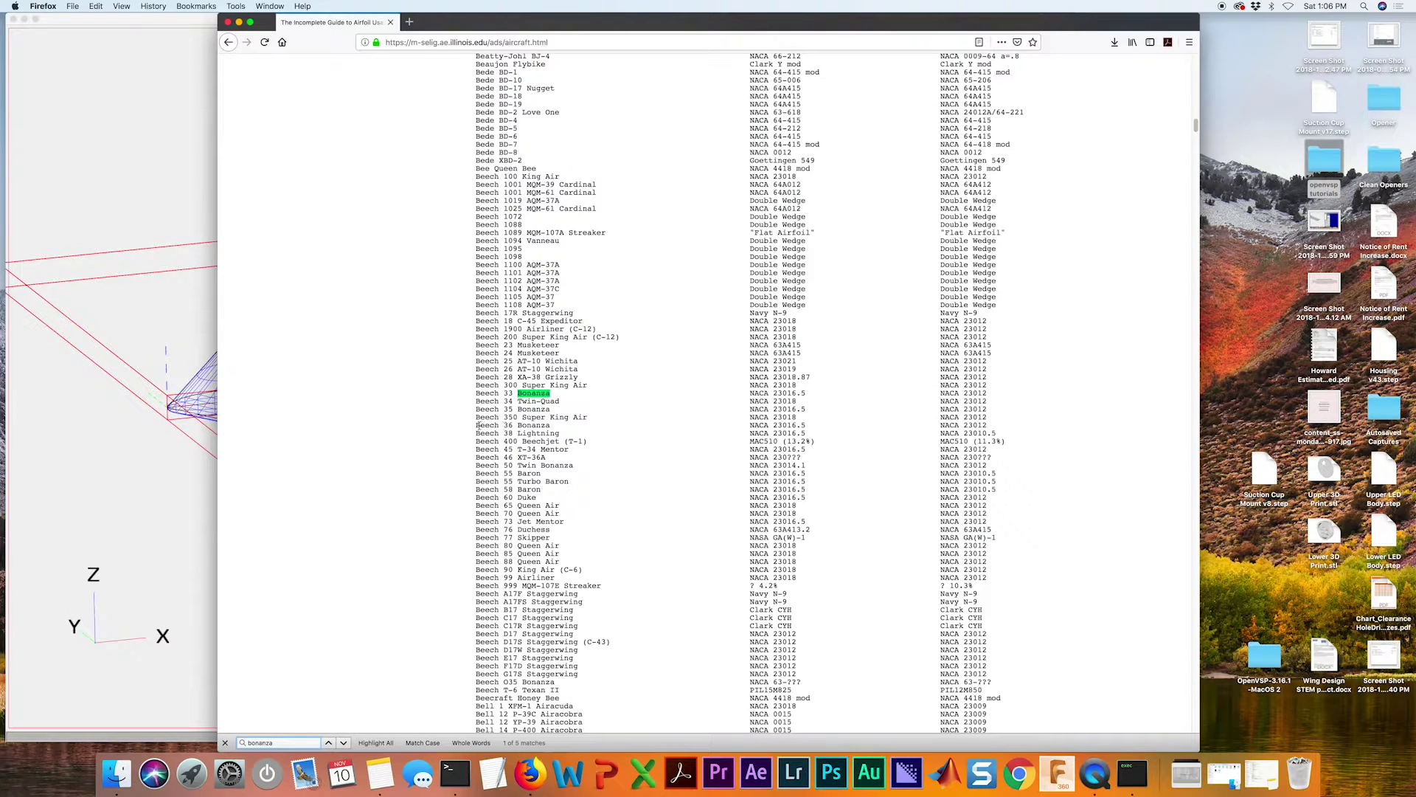
pyautogui.moveTo(478, 426); pyautogui.dragTo(1011, 426)
pyautogui.tripleClick(1011, 425)
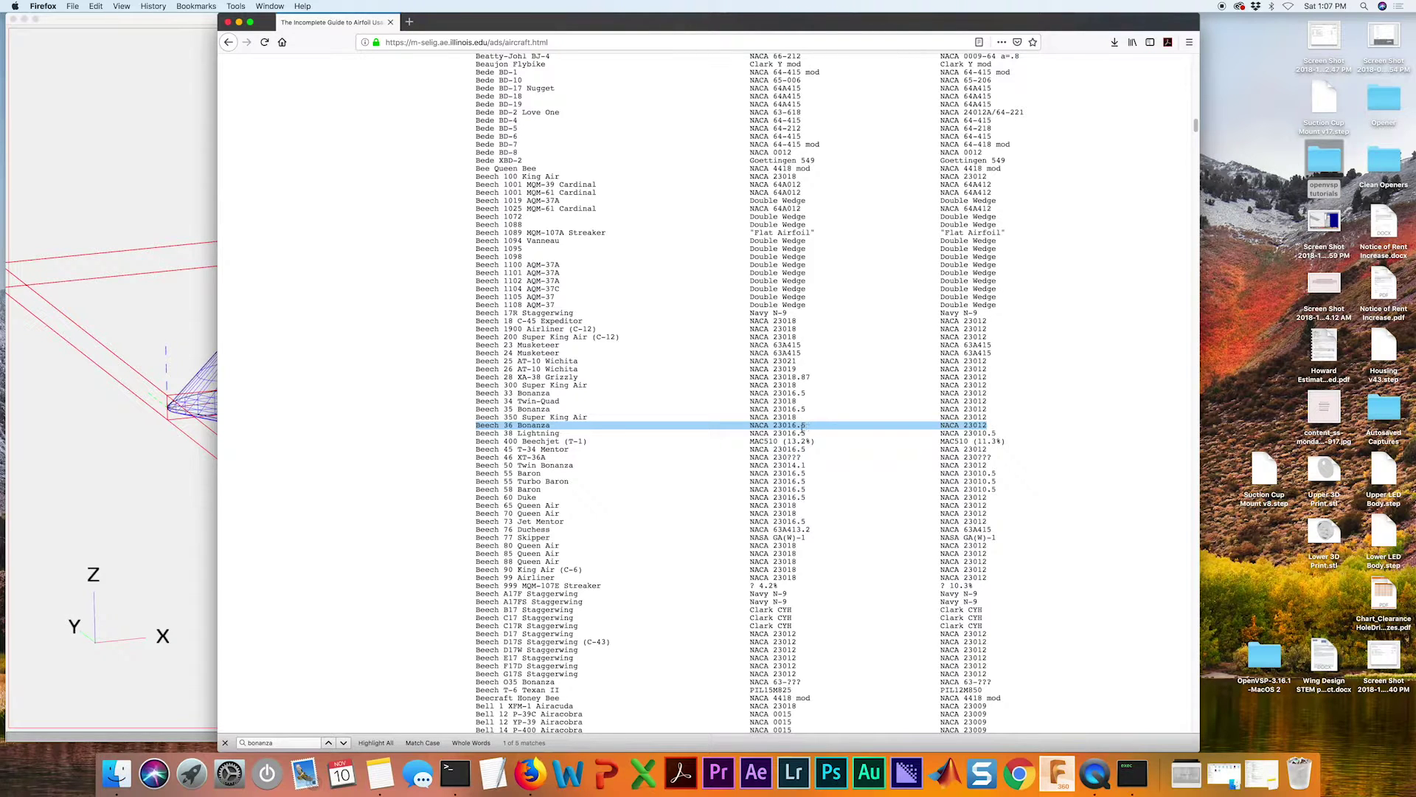
pyautogui.click(989, 430)
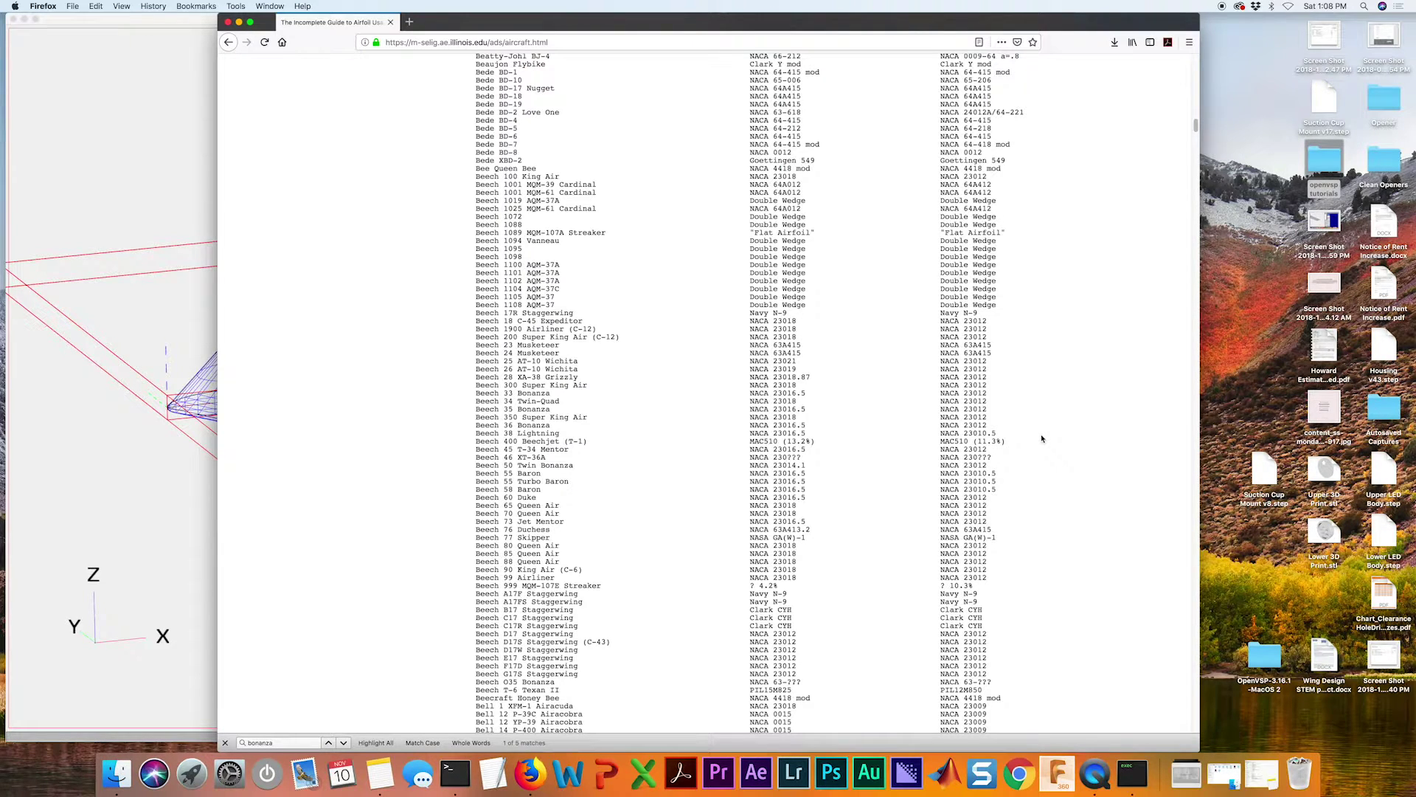
# - Replace the page search with 'clark y' and step through the next two matches
pyautogui.click(261, 743)
pyautogui.doubleClick(261, 743)
pyautogui.write('clark y')
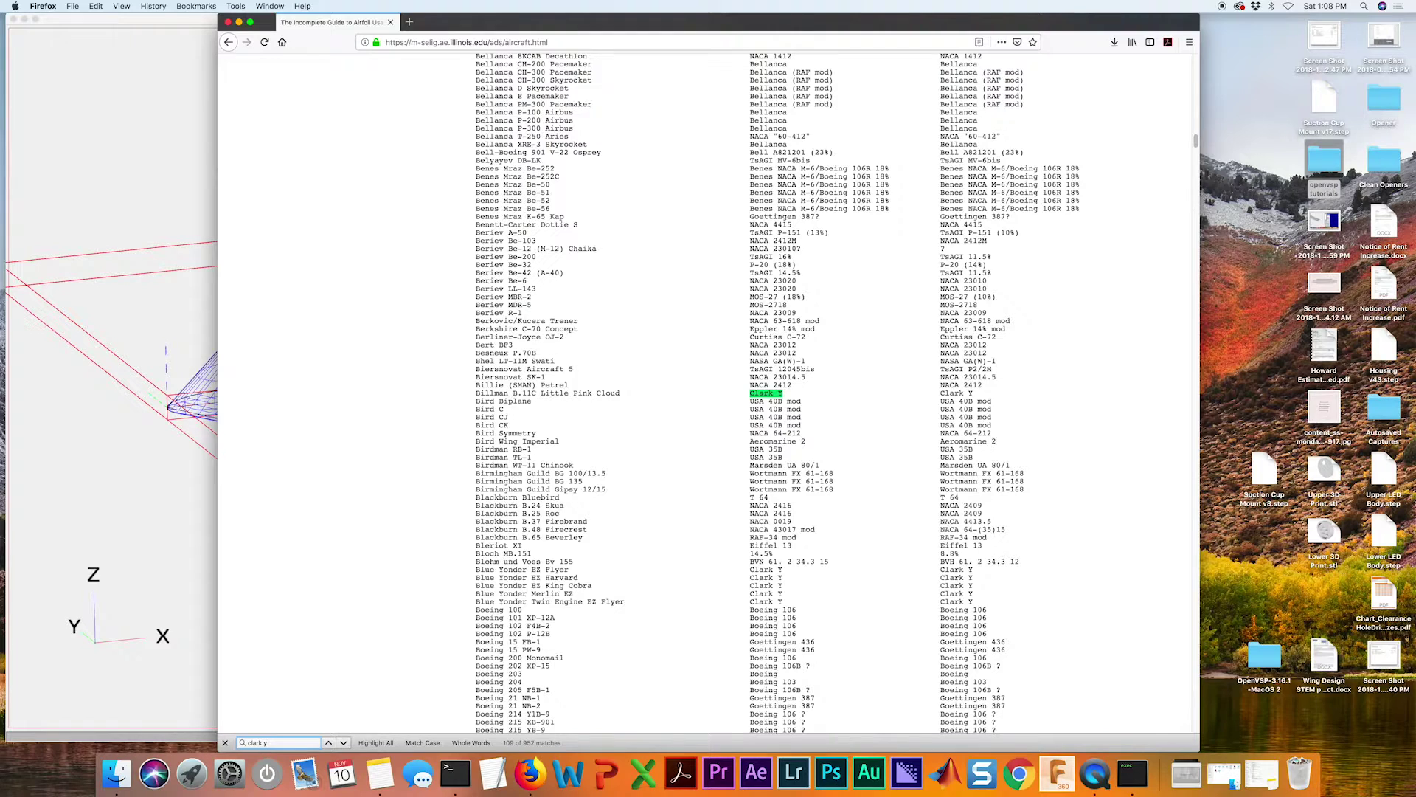
pyautogui.click(343, 742)
pyautogui.click(343, 742)
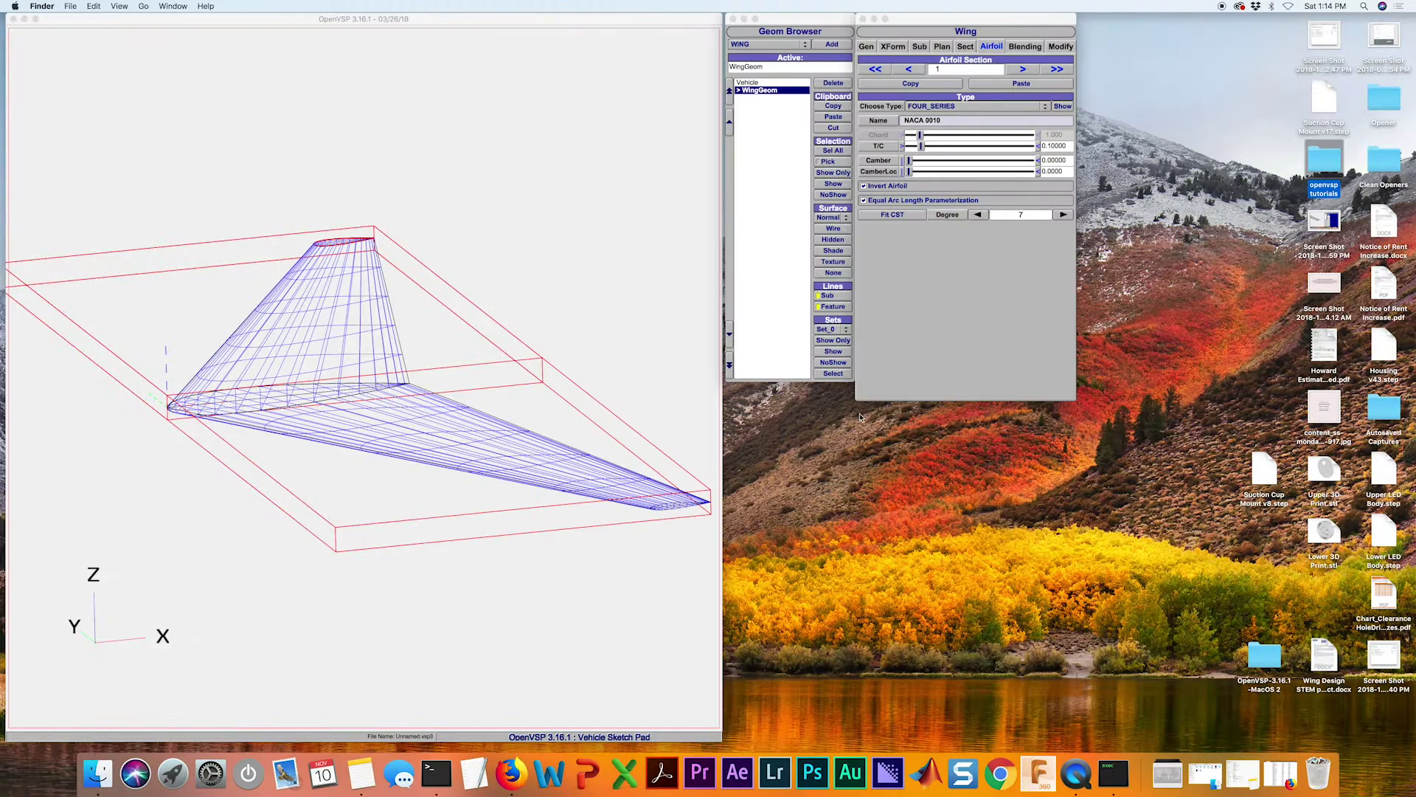
# - Set the tip airfoil to T/C 0.12, camber 0.02 and camber location 0.4 (NACA 2412)
pyautogui.click(798, 515)
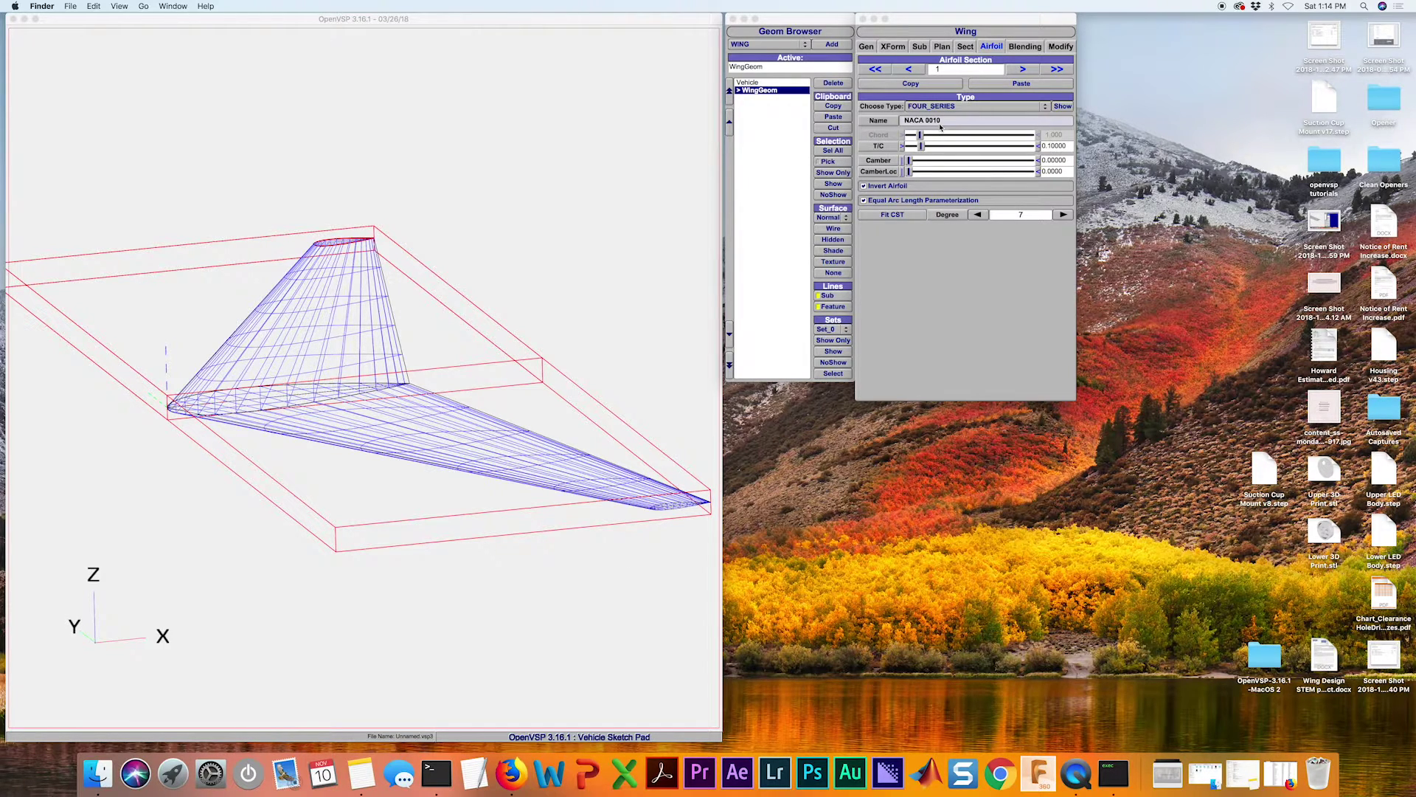
pyautogui.click(1049, 146)
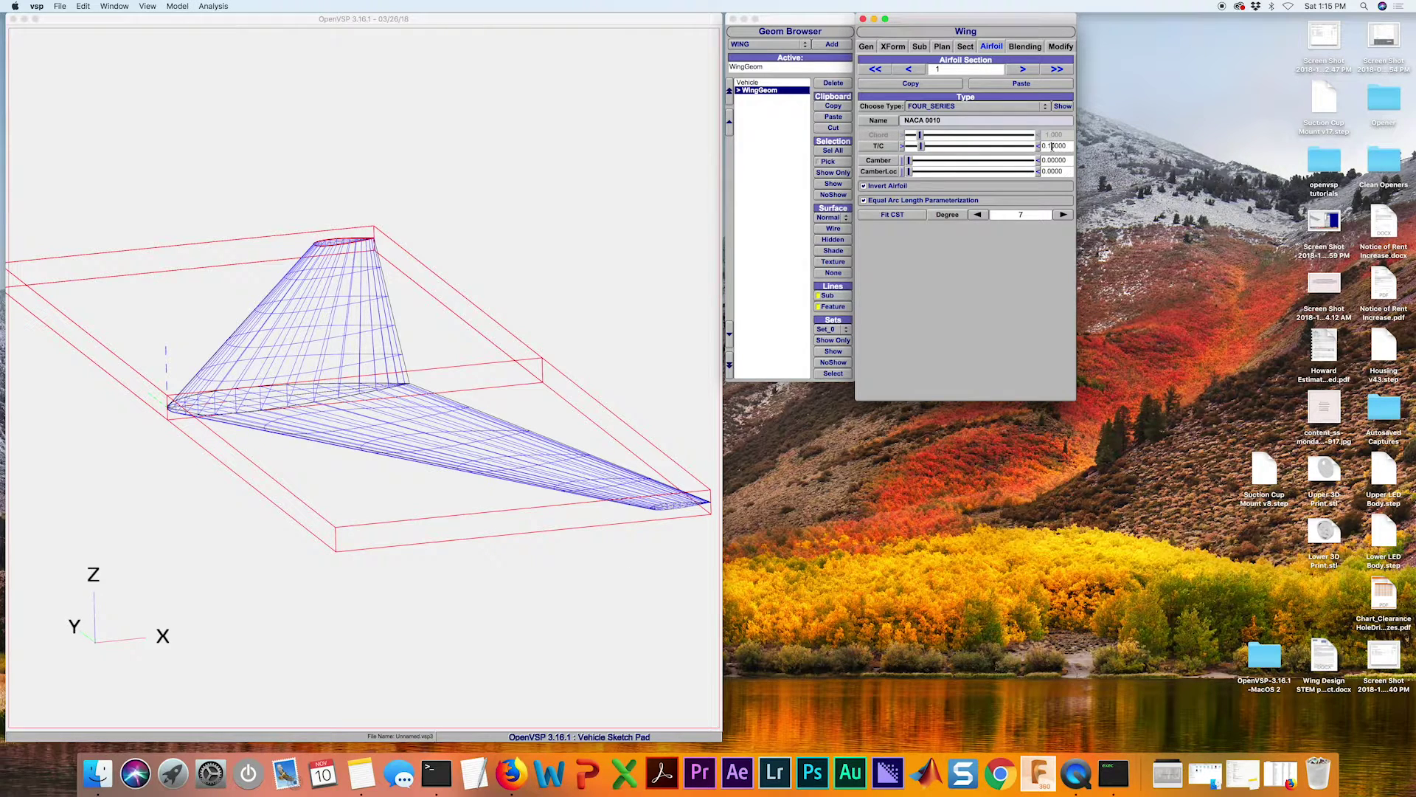
pyautogui.write('12')
pyautogui.press('Return')
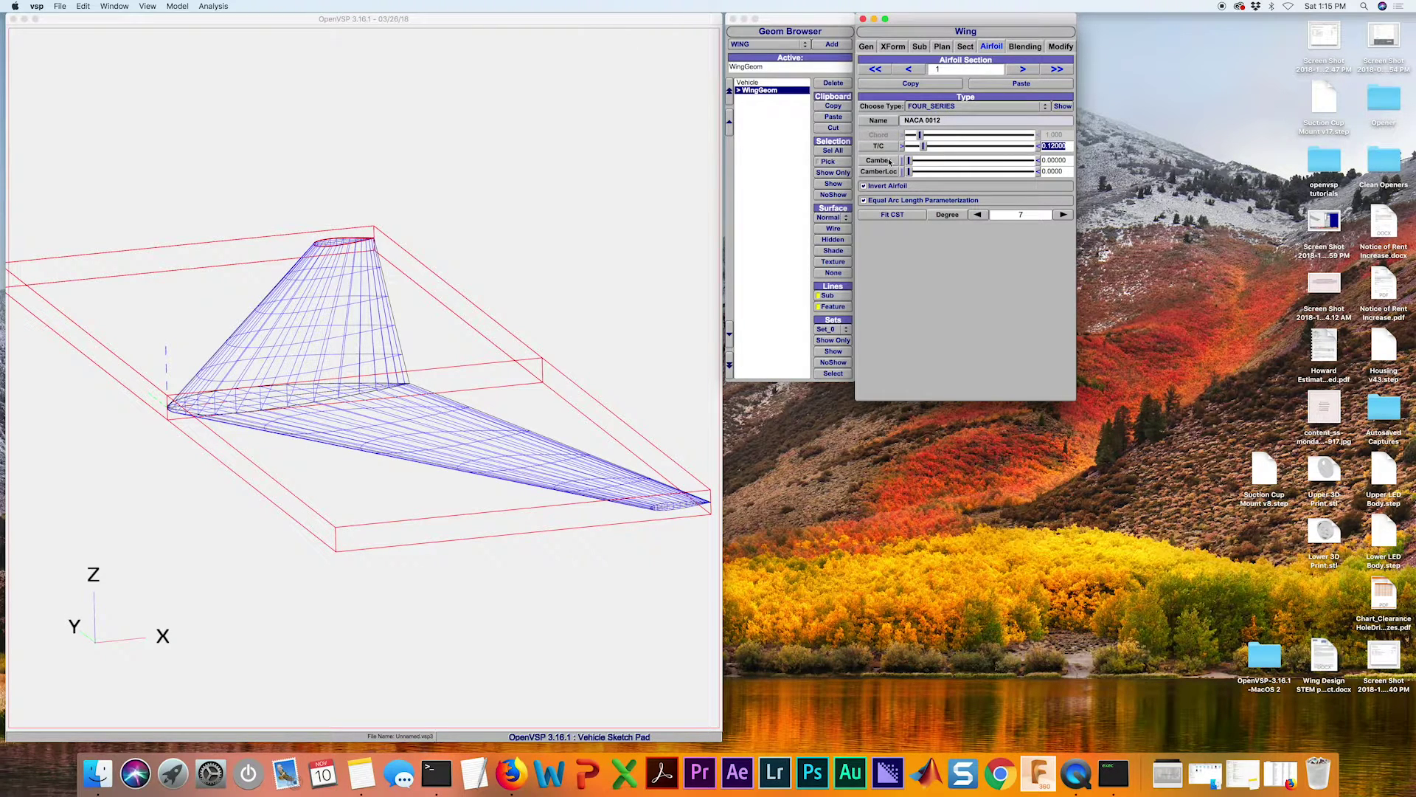
pyautogui.click(926, 121)
pyautogui.moveTo(1047, 159); pyautogui.dragTo(1053, 160)
pyautogui.write('2')
pyautogui.press('Return')
pyautogui.click(1049, 171)
pyautogui.write('4')
pyautogui.press('Return')
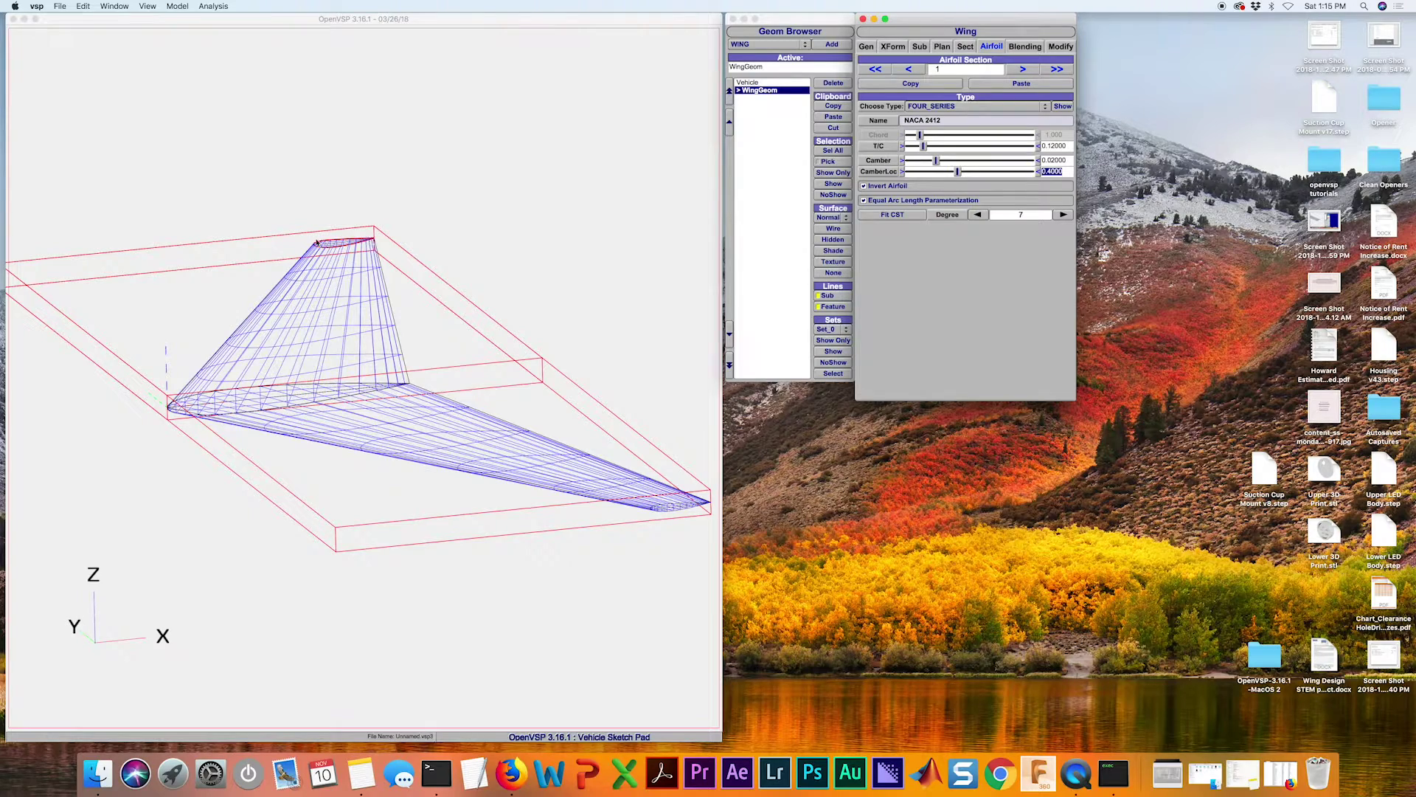
# - Uncheck Invert Airfoil on the NACA 2412 tip section and view the wing obliquely
pyautogui.scroll(10, 317, 241)
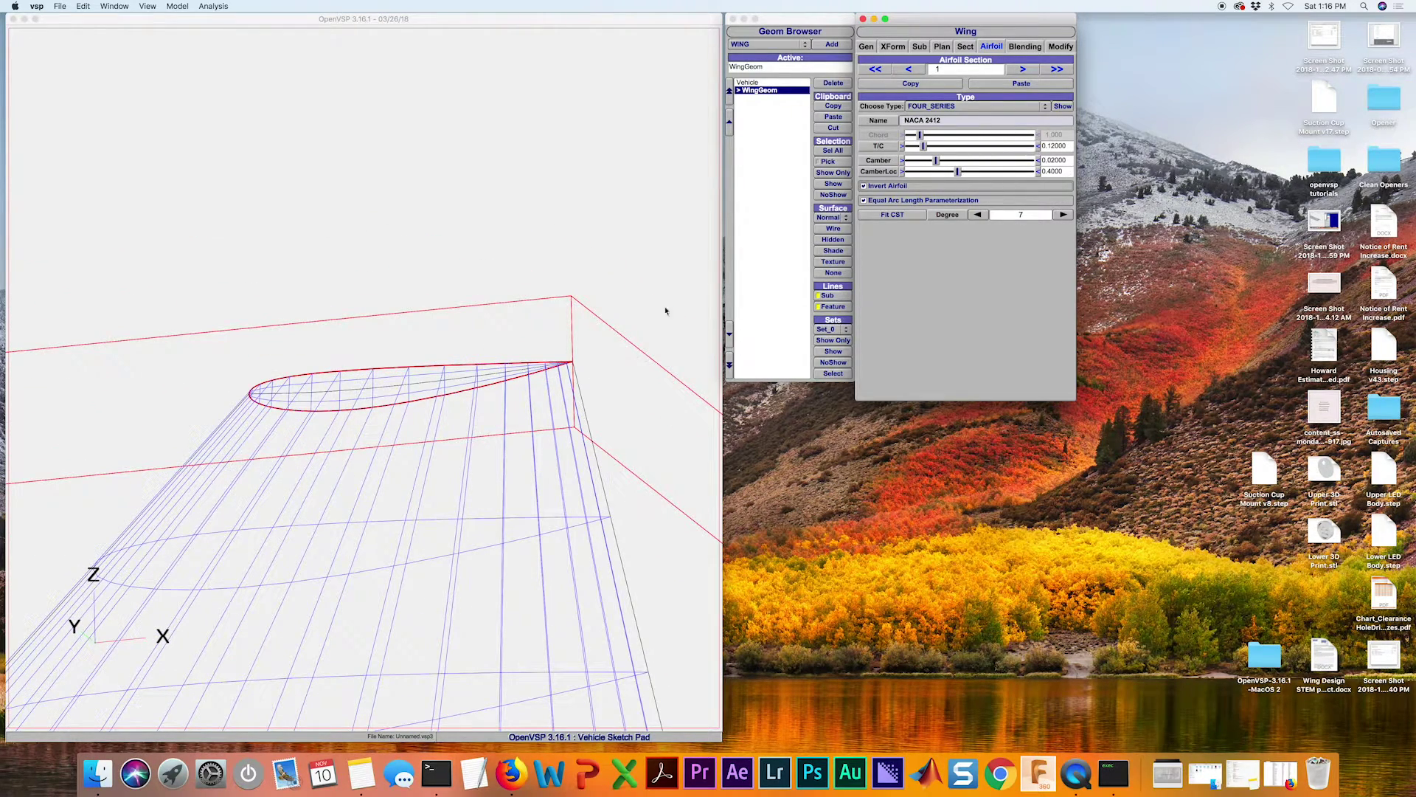
pyautogui.click(864, 186)
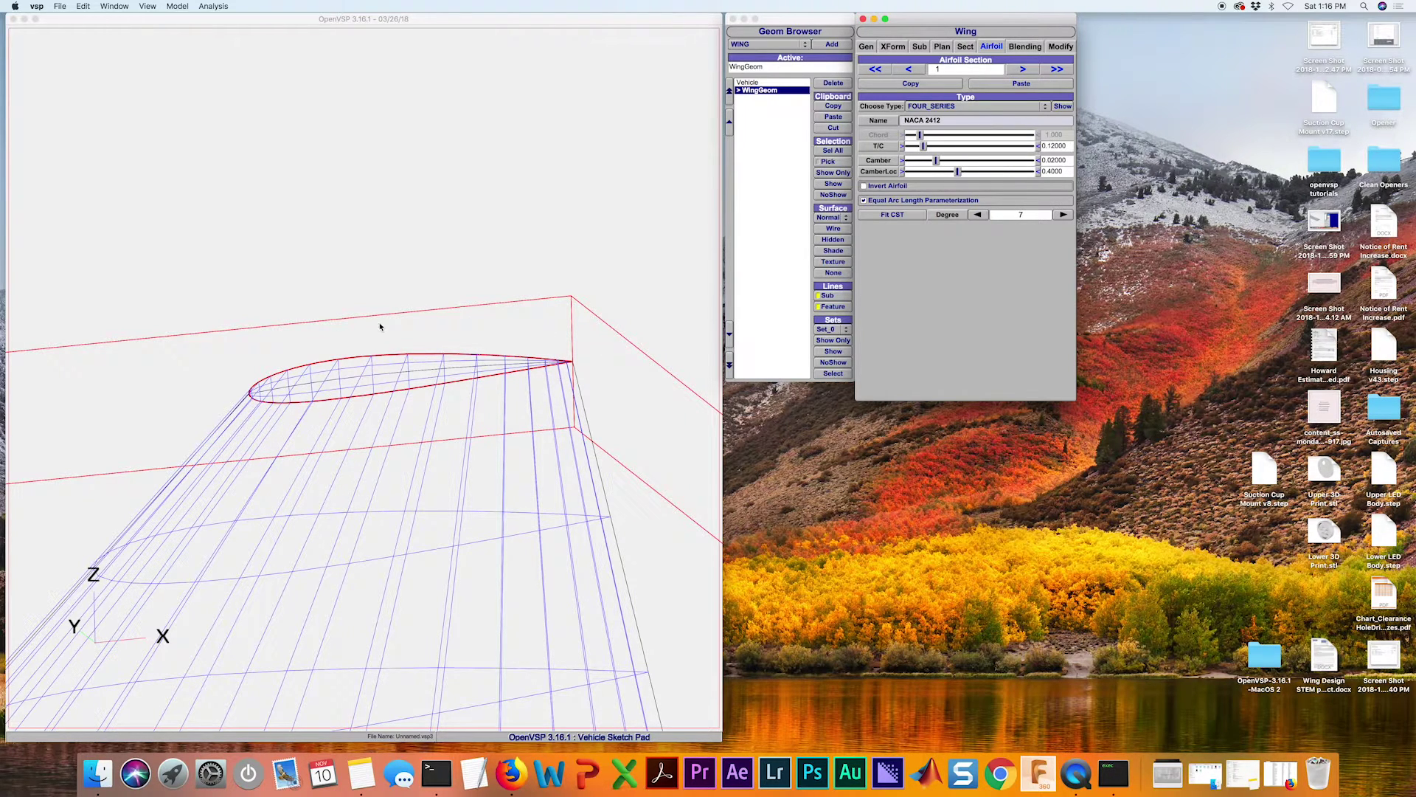
pyautogui.scroll(-3, 490, 402)
pyautogui.moveTo(489, 401); pyautogui.dragTo(538, 357)
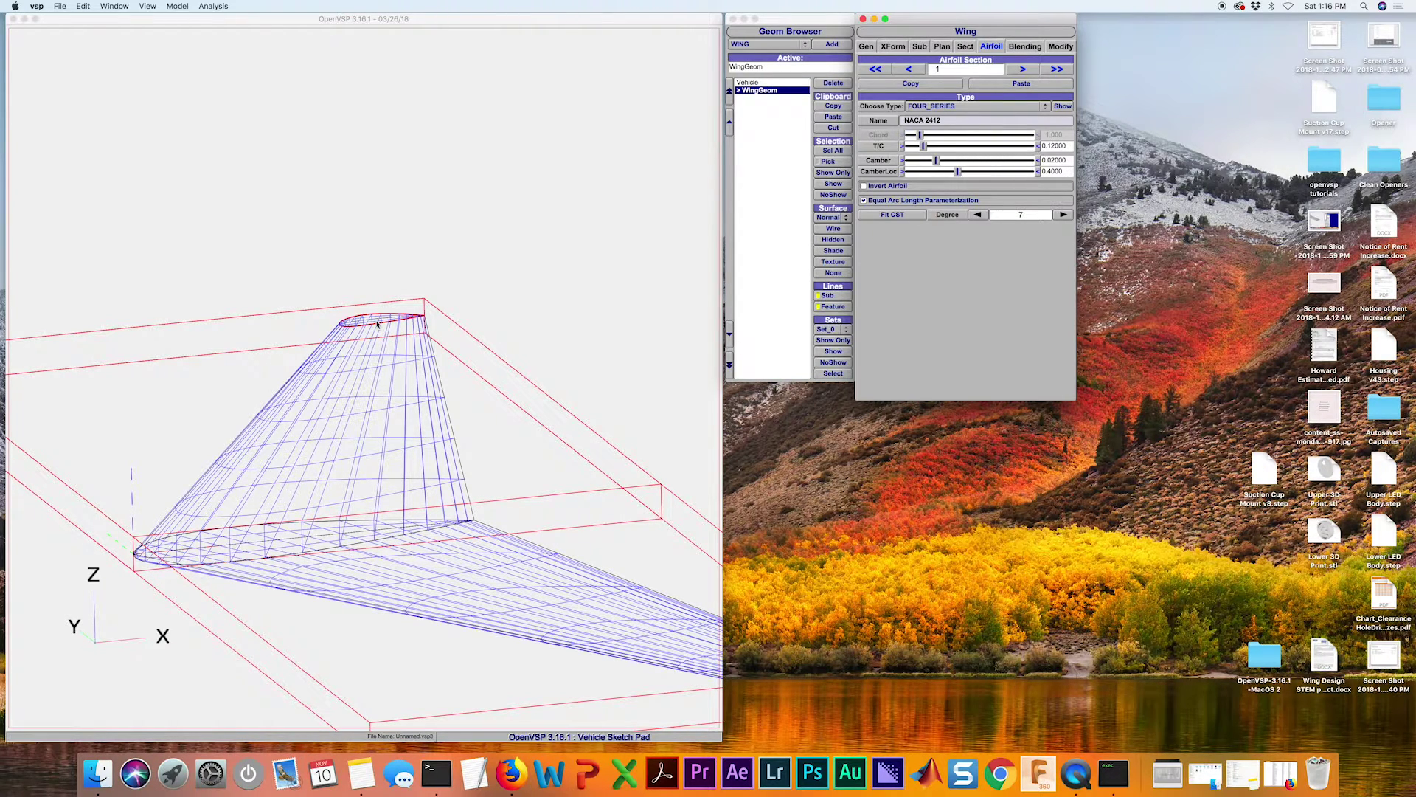
# - Switch back to root section 0 and set its T/C to 0.15
pyautogui.click(942, 70)
pyautogui.click(921, 73)
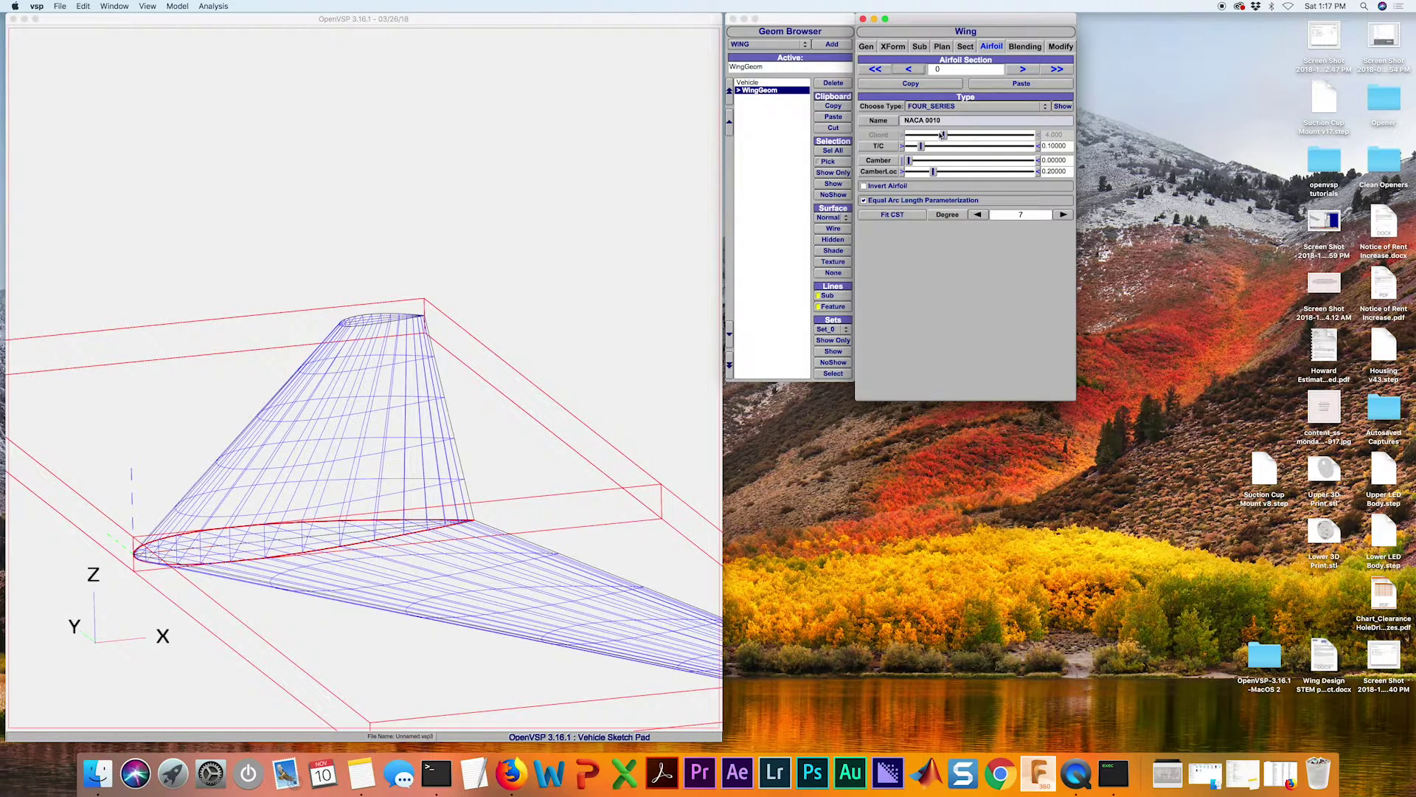
pyautogui.moveTo(1052, 145); pyautogui.dragTo(1048, 145)
pyautogui.write('15')
pyautogui.press('Return')
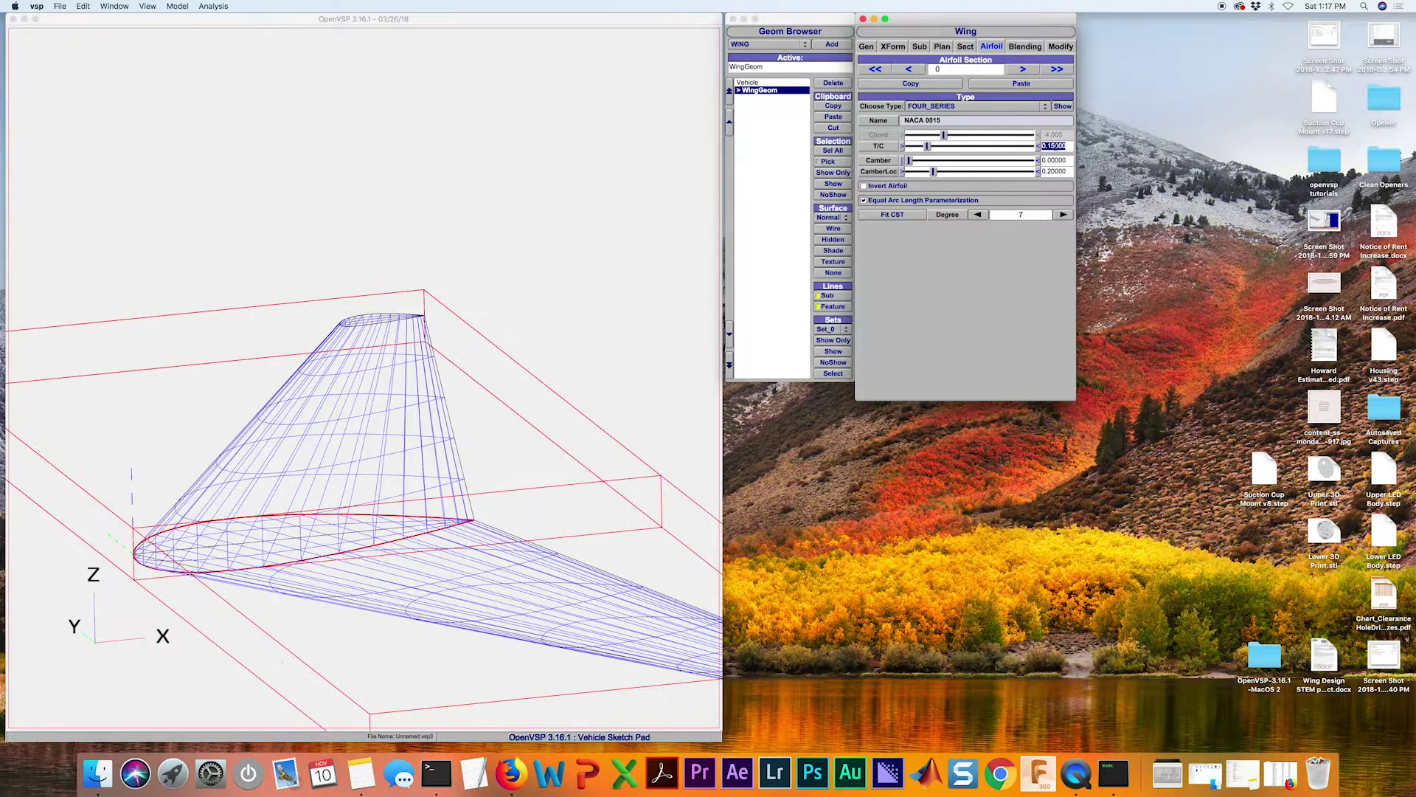
# - Give the root airfoil camber 0.02 at location 0.4 and rotate to inspect it
pyautogui.click(1050, 160)
pyautogui.write('2')
pyautogui.press('Return')
pyautogui.click(1049, 172)
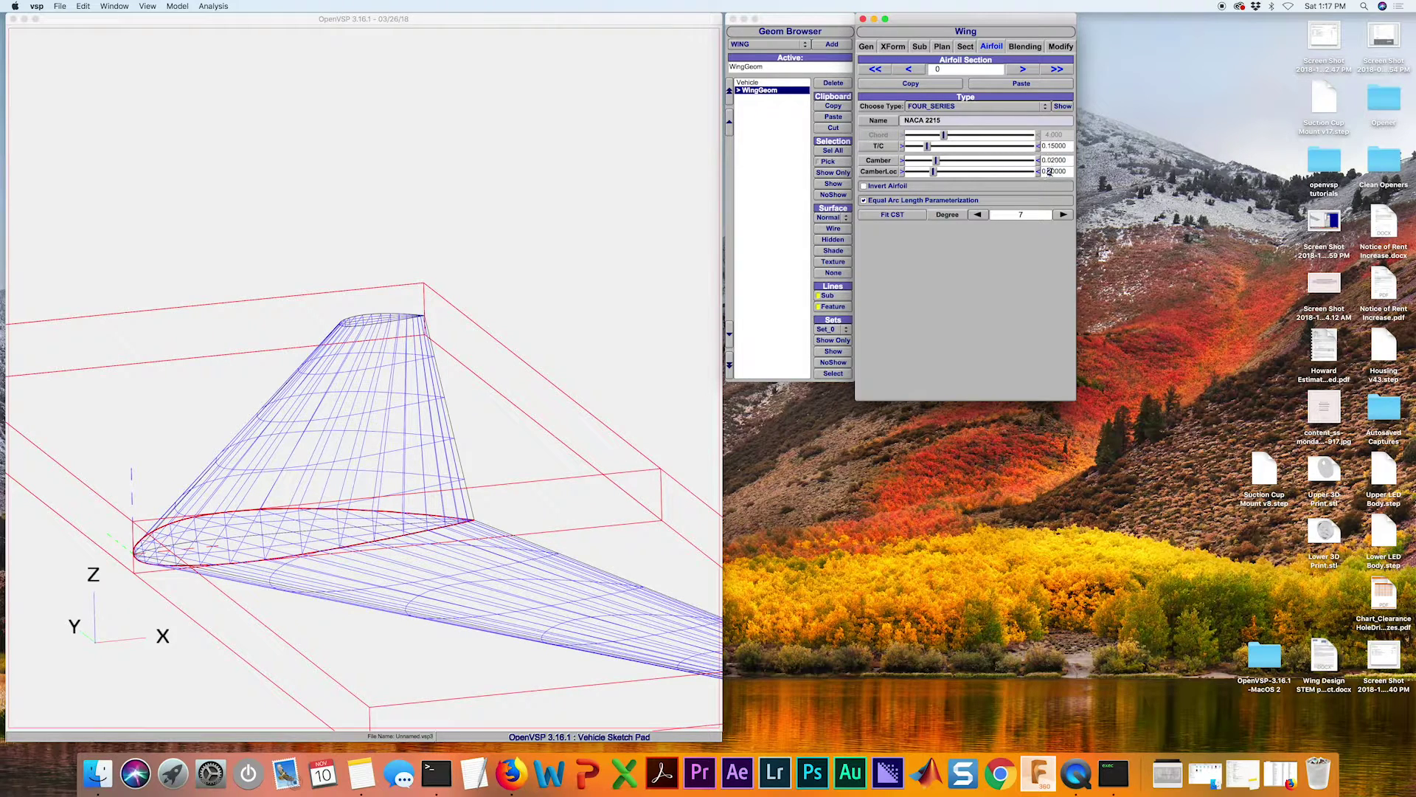
pyautogui.press('Return')
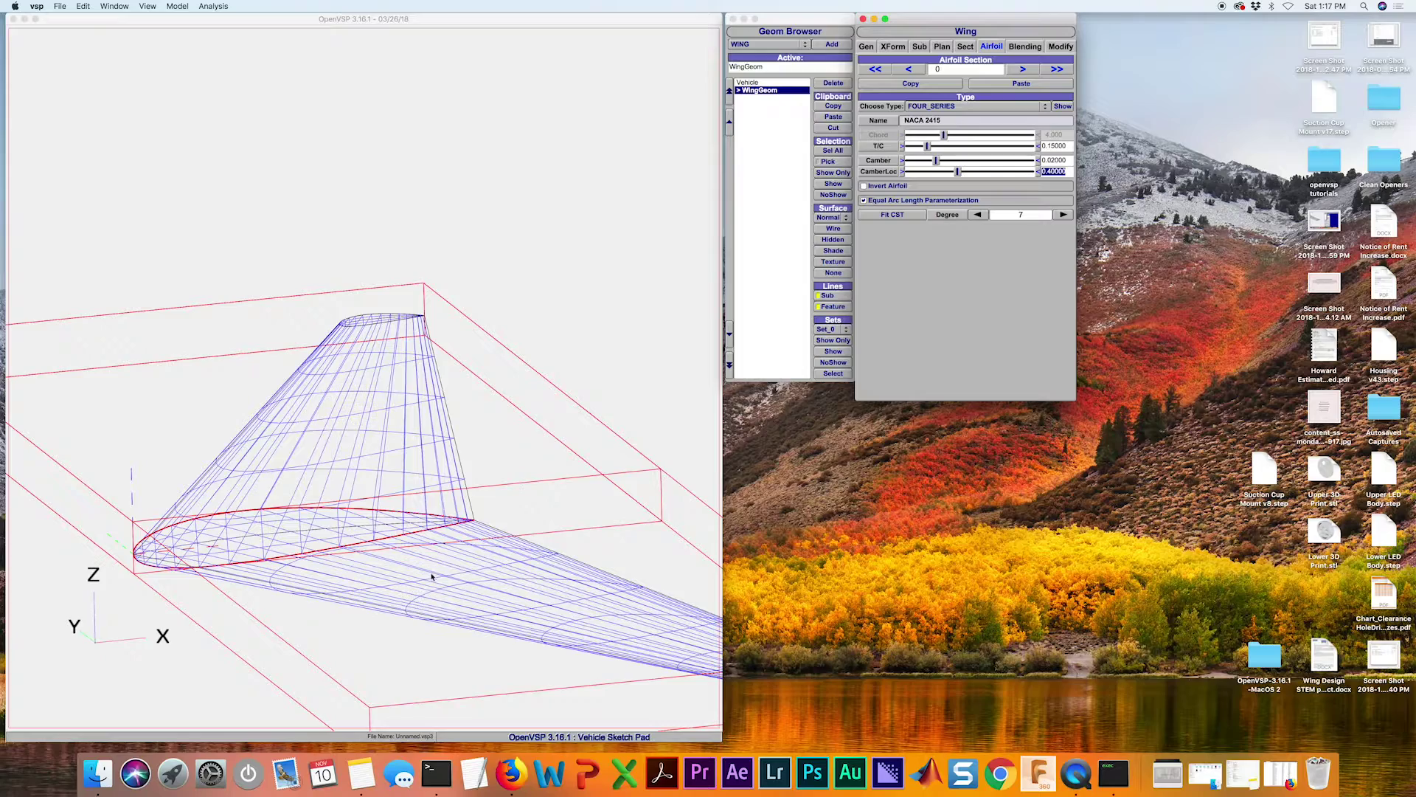
pyautogui.moveTo(430, 572); pyautogui.dragTo(503, 574)
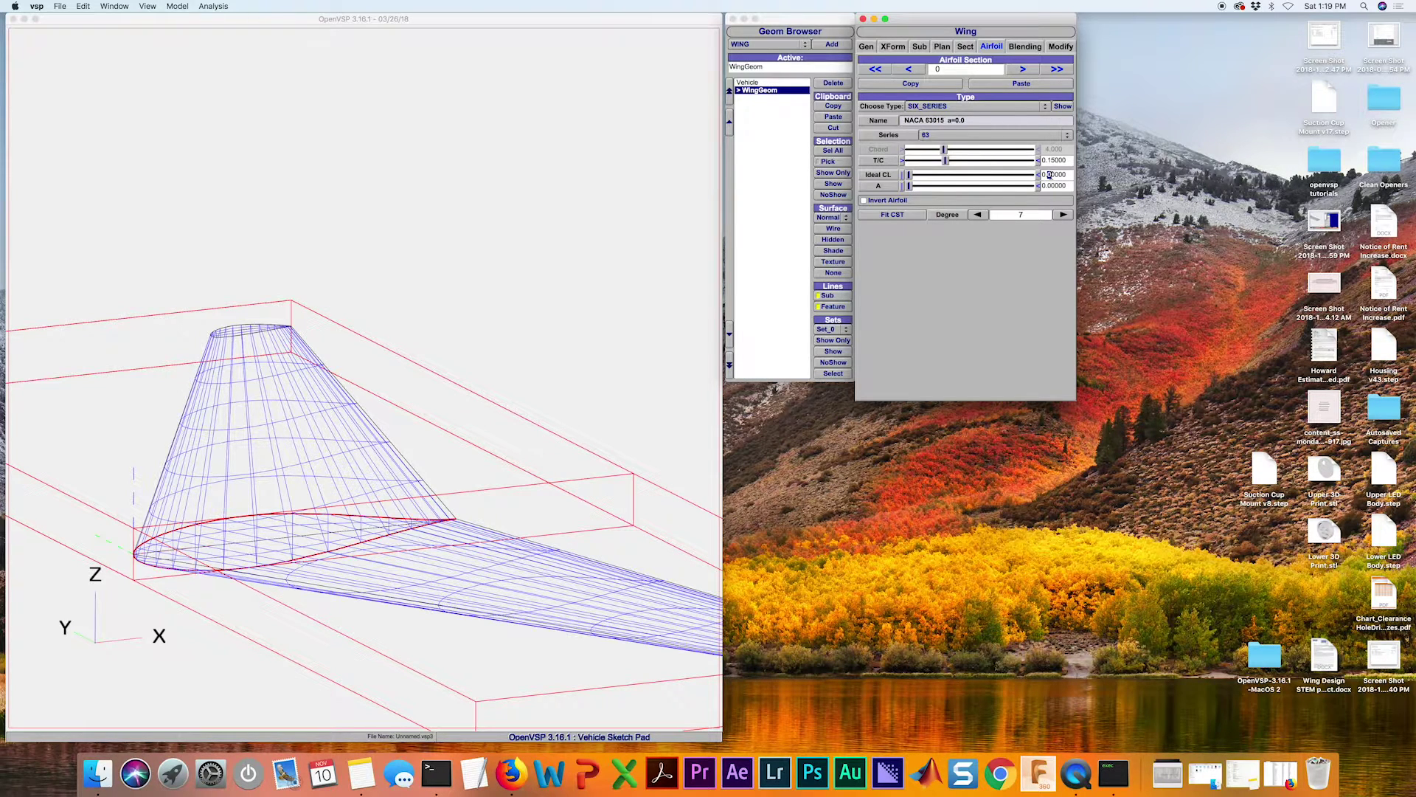
# - Set the root six-series airfoil's Ideal CL to 0.2, making it NACA 63215 a=0.8
pyautogui.press('Return')
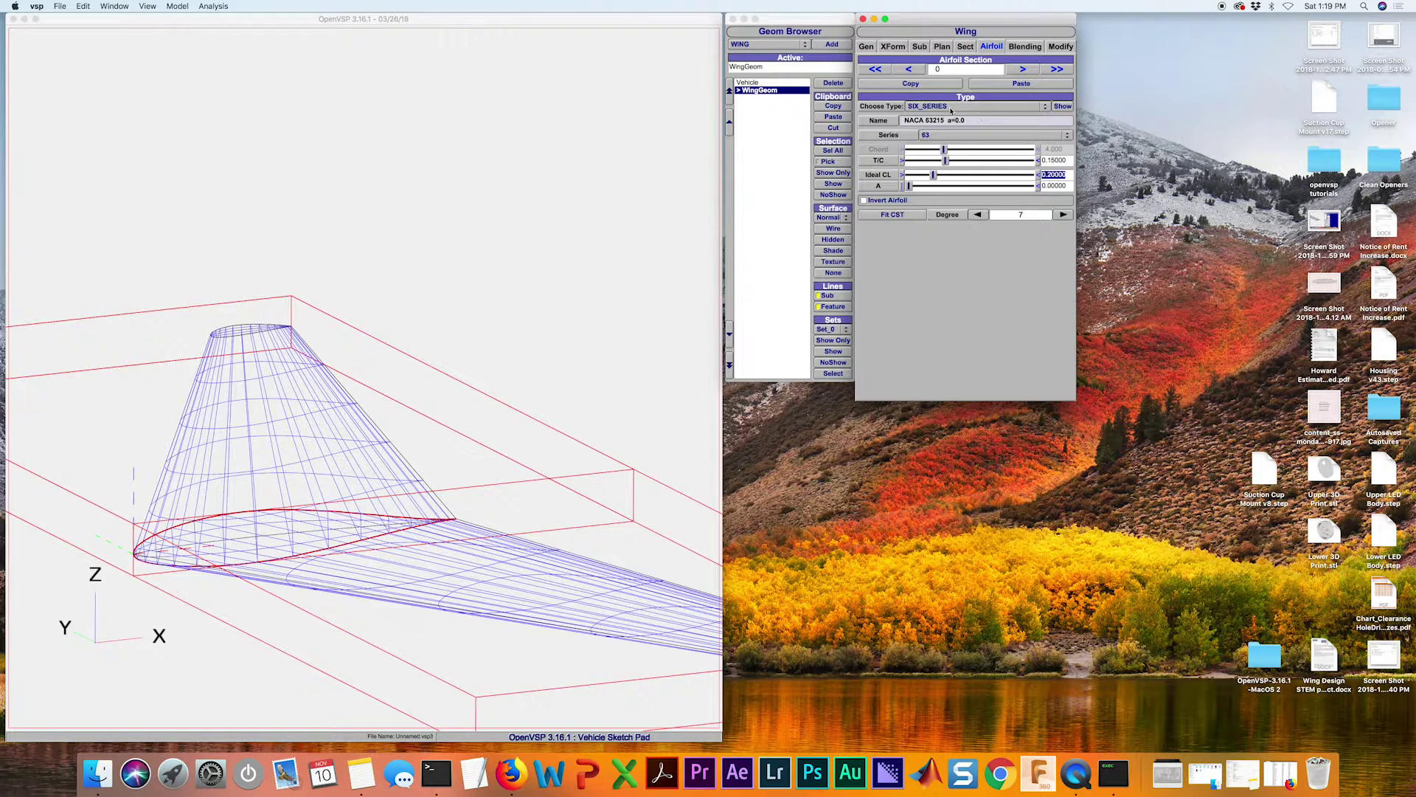
# - Switch the wing airfoil type to AF_FILE and orbit the view to check the section
pyautogui.click(951, 108)
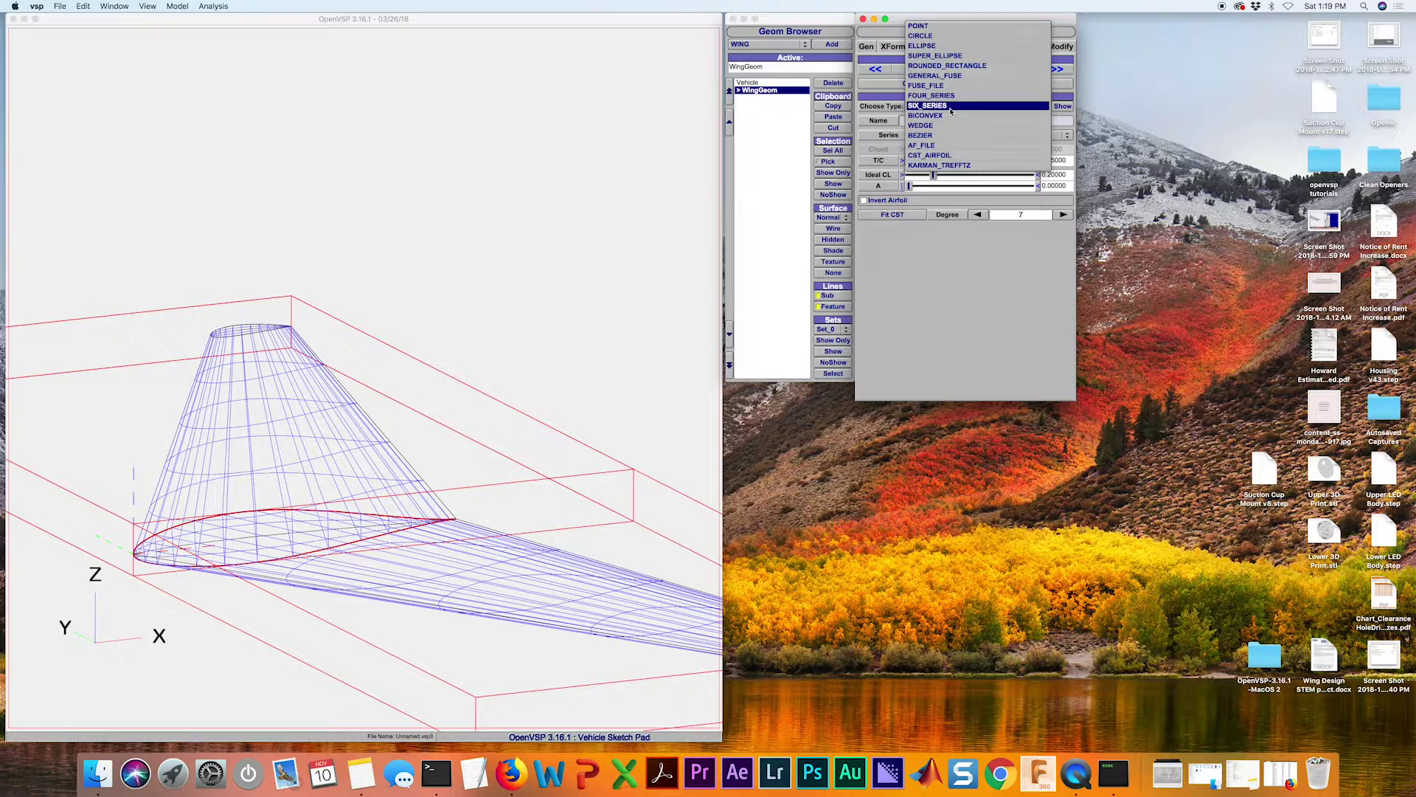
pyautogui.click(945, 147)
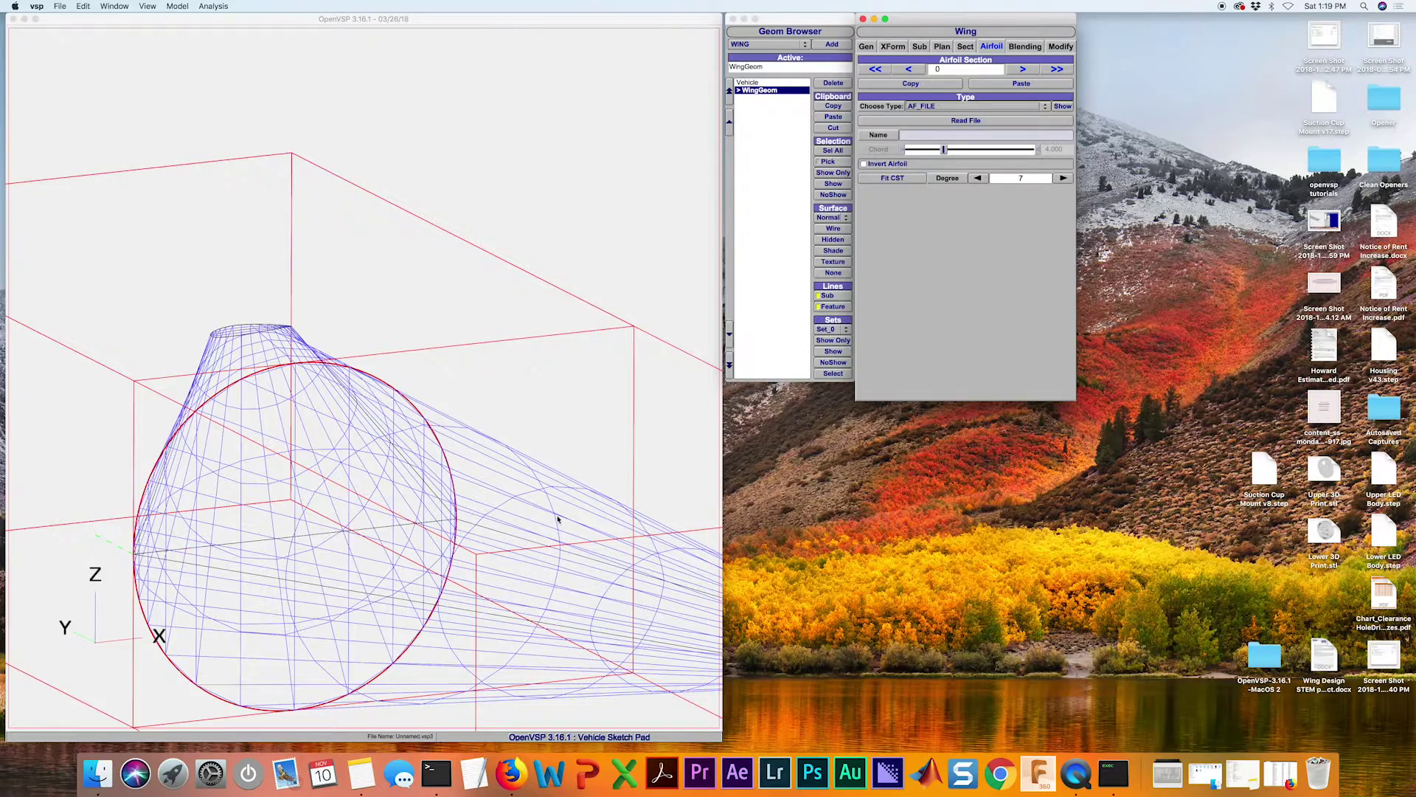
pyautogui.moveTo(258, 566)
pyautogui.mouseDown()
pyautogui.moveTo(347, 563)
pyautogui.moveTo(341, 516)
pyautogui.moveTo(278, 452)
pyautogui.moveTo(323, 590)
pyautogui.moveTo(277, 567)
pyautogui.mouseUp()
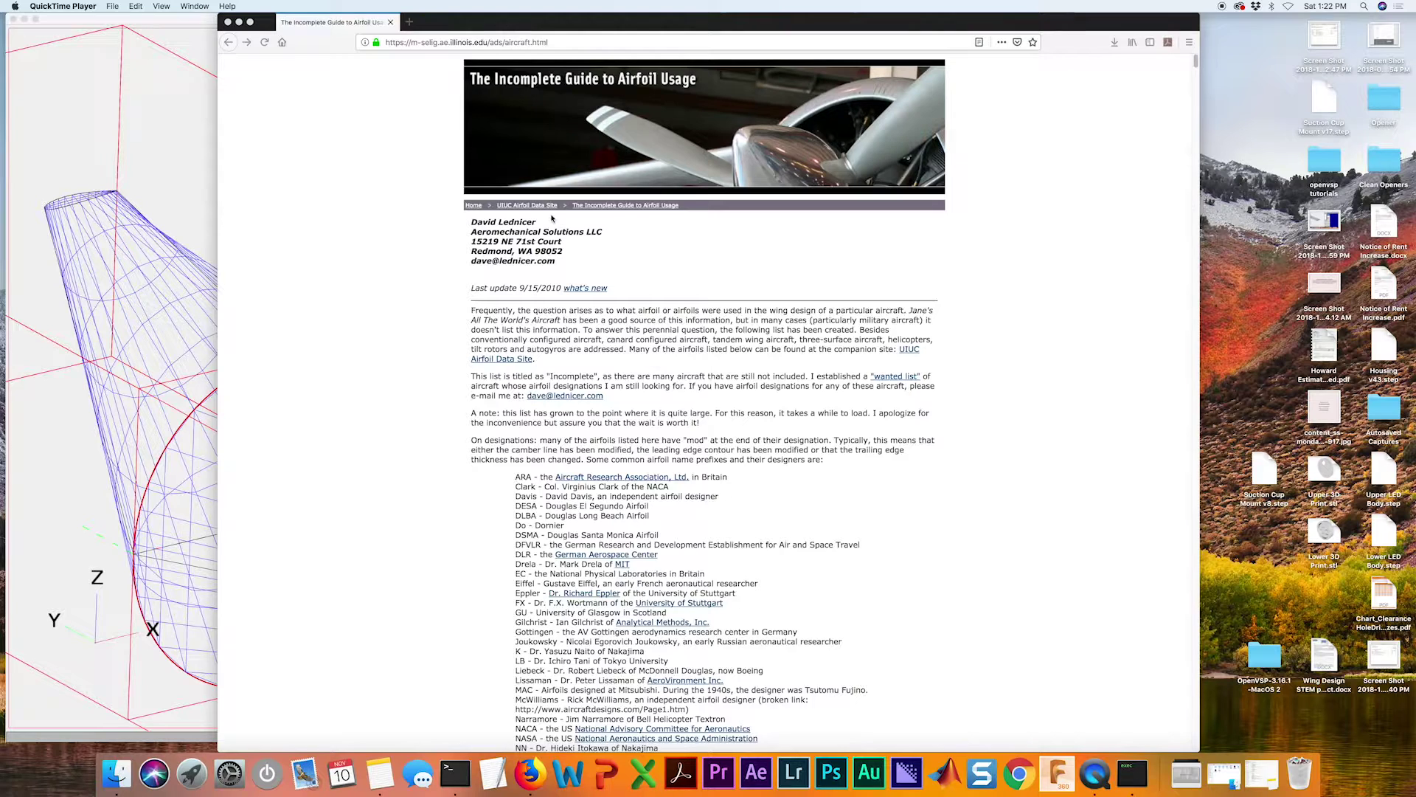
# - Go from the UIUC Airfoil Data Site to the Coordinates Database's C list and open clarky.gif
pyautogui.click(521, 207)
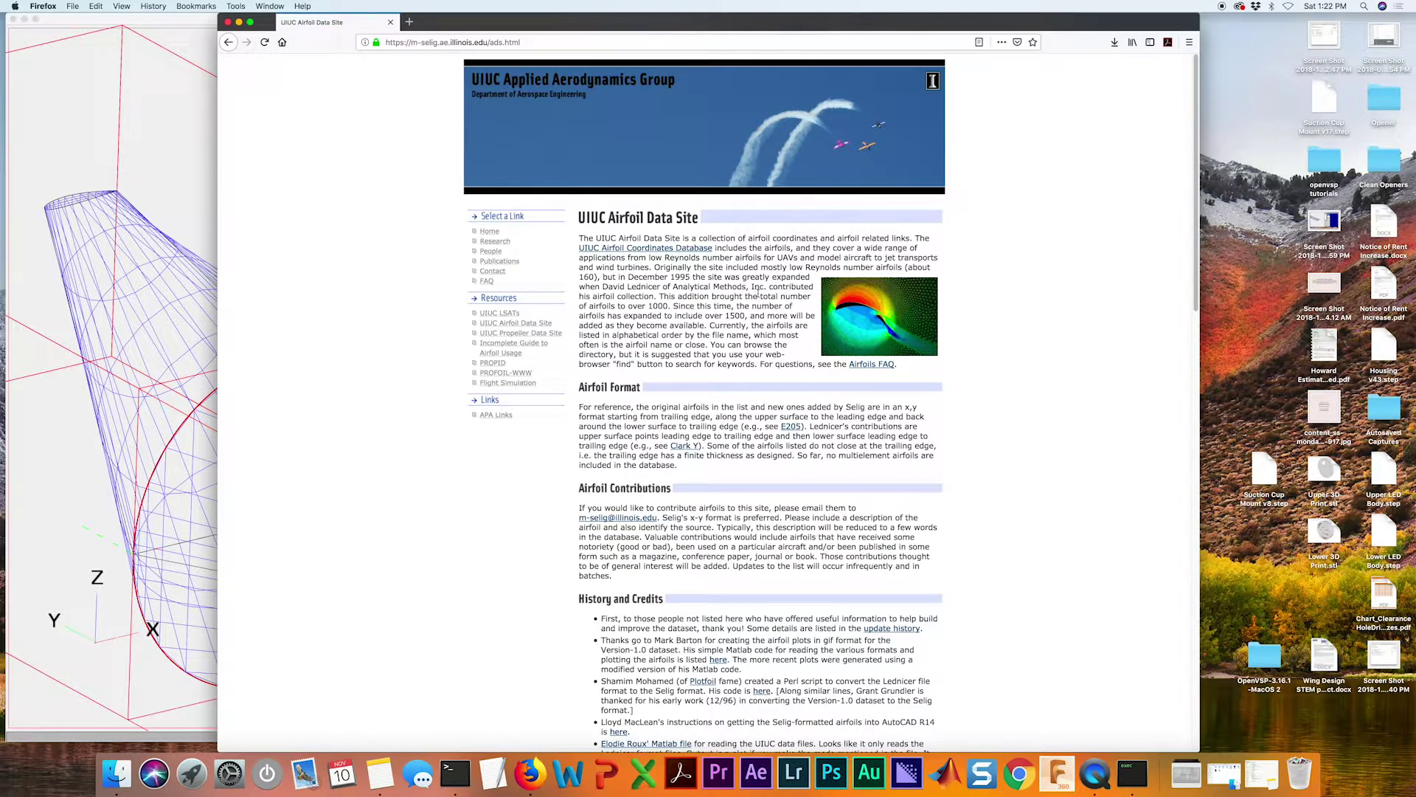
pyautogui.scroll(-2, 713, 297)
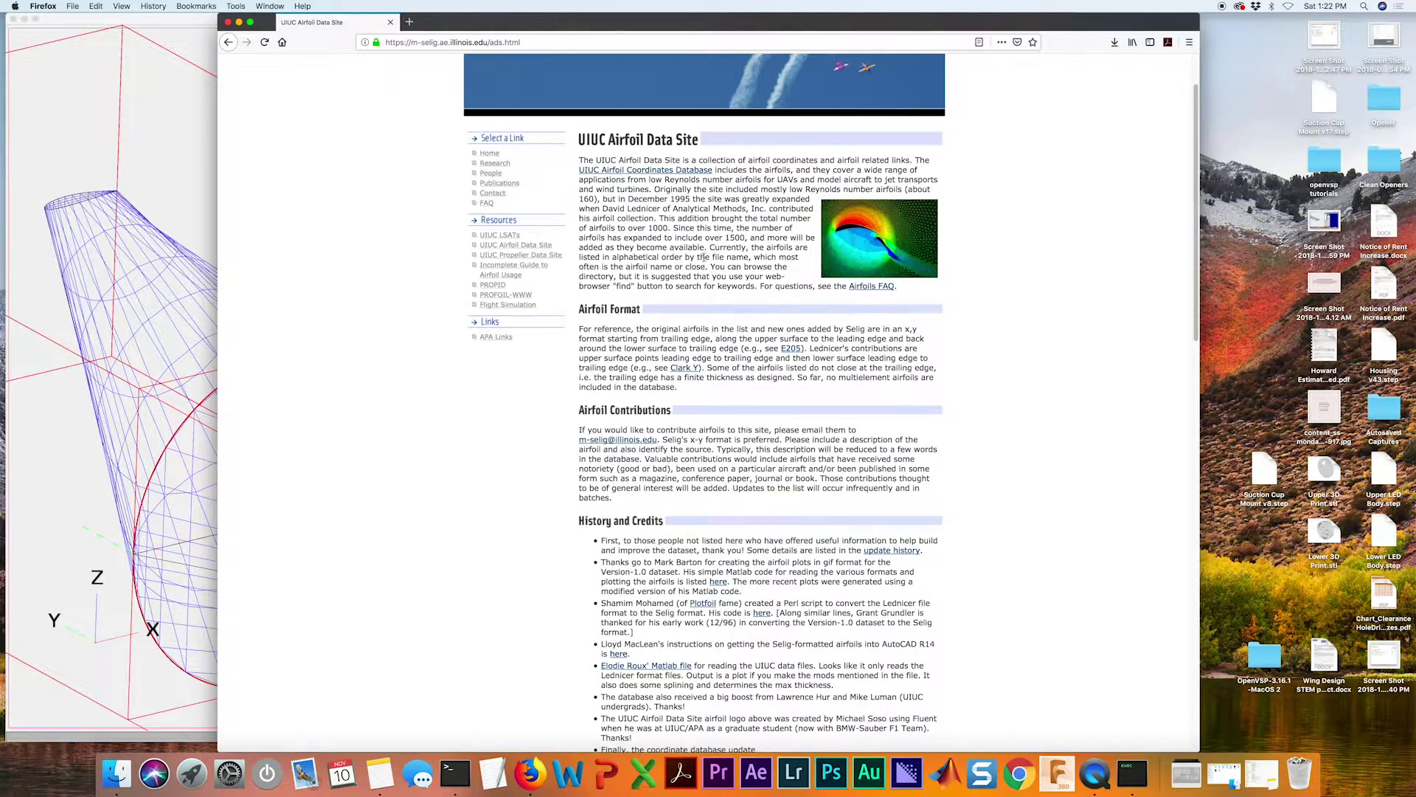
pyautogui.click(641, 170)
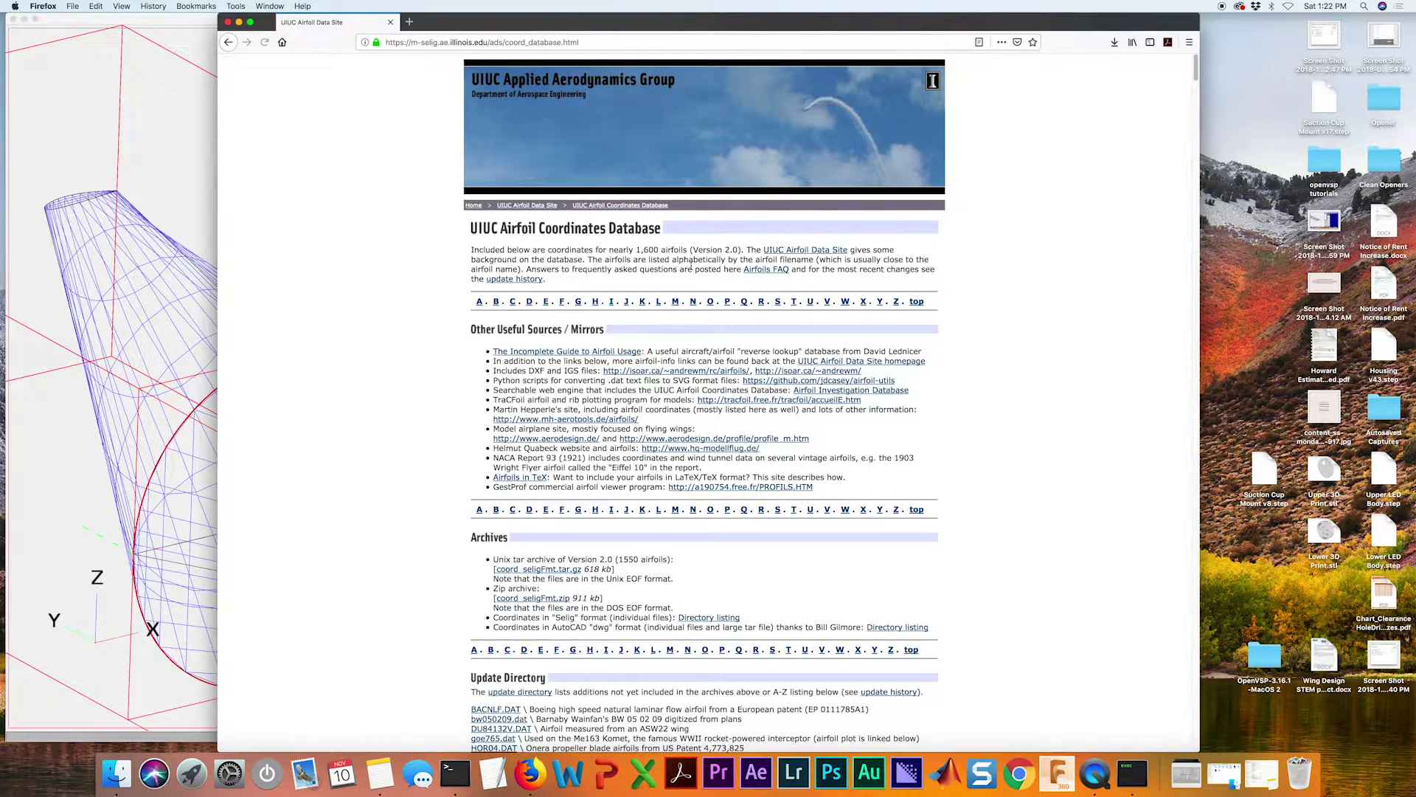
pyautogui.scroll(-6, 811, 327)
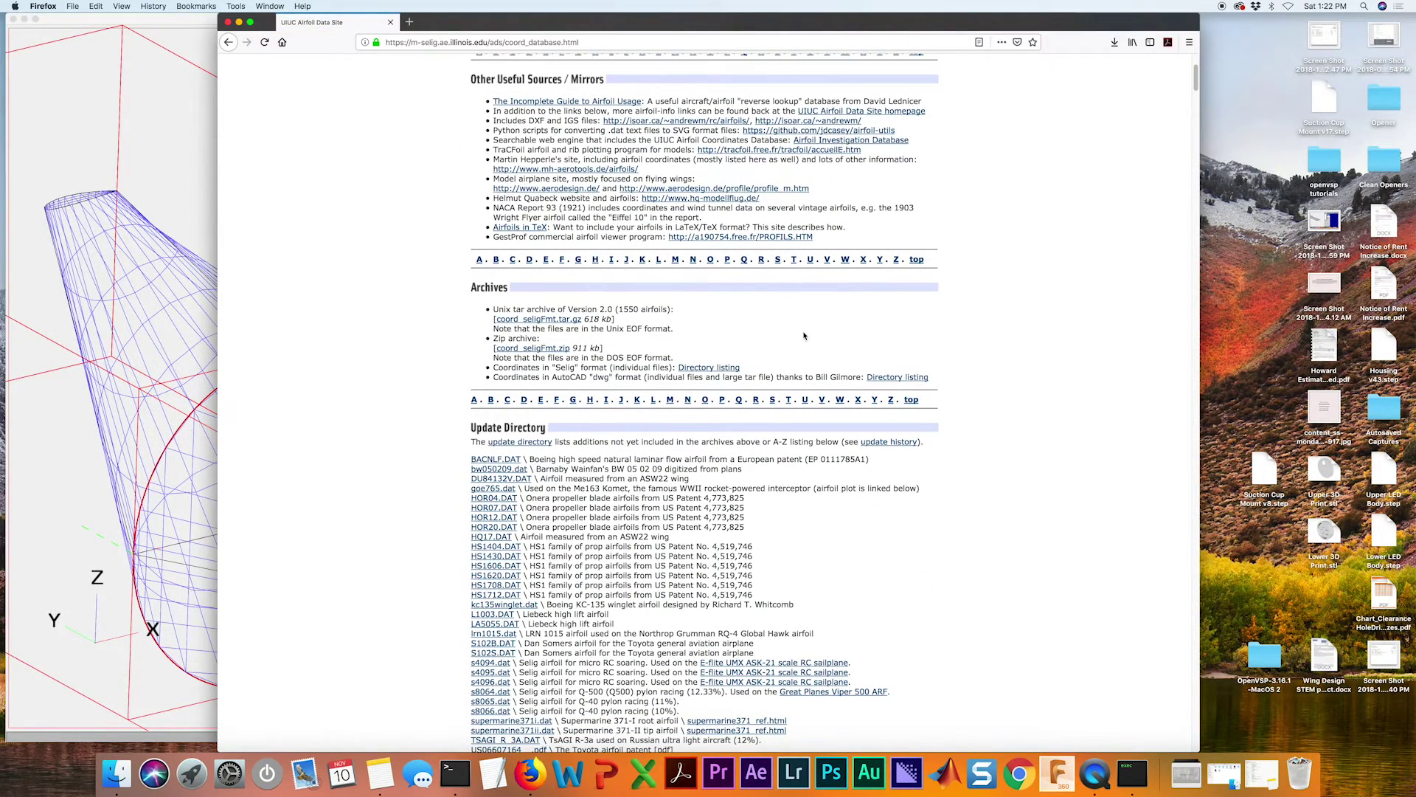
pyautogui.click(508, 400)
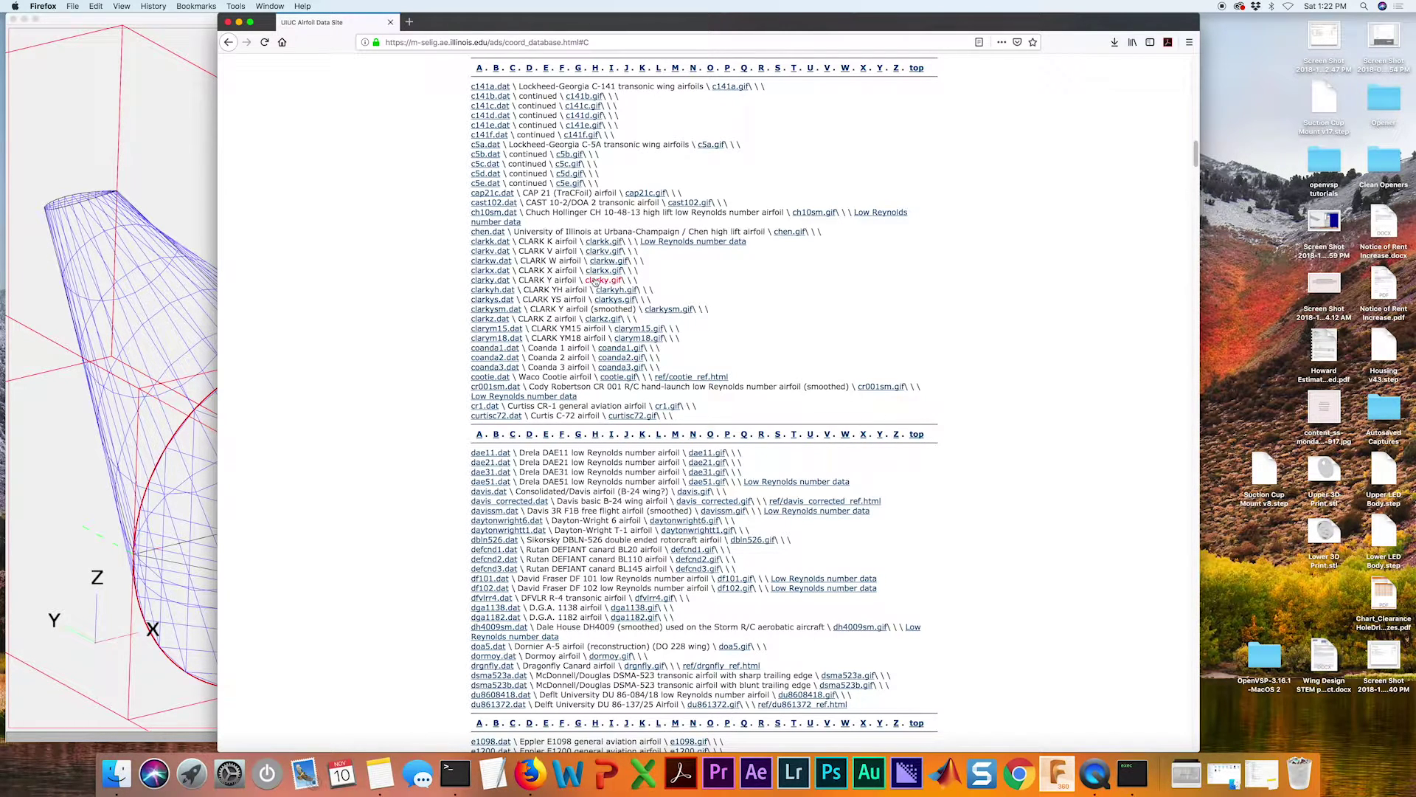
pyautogui.click(596, 280)
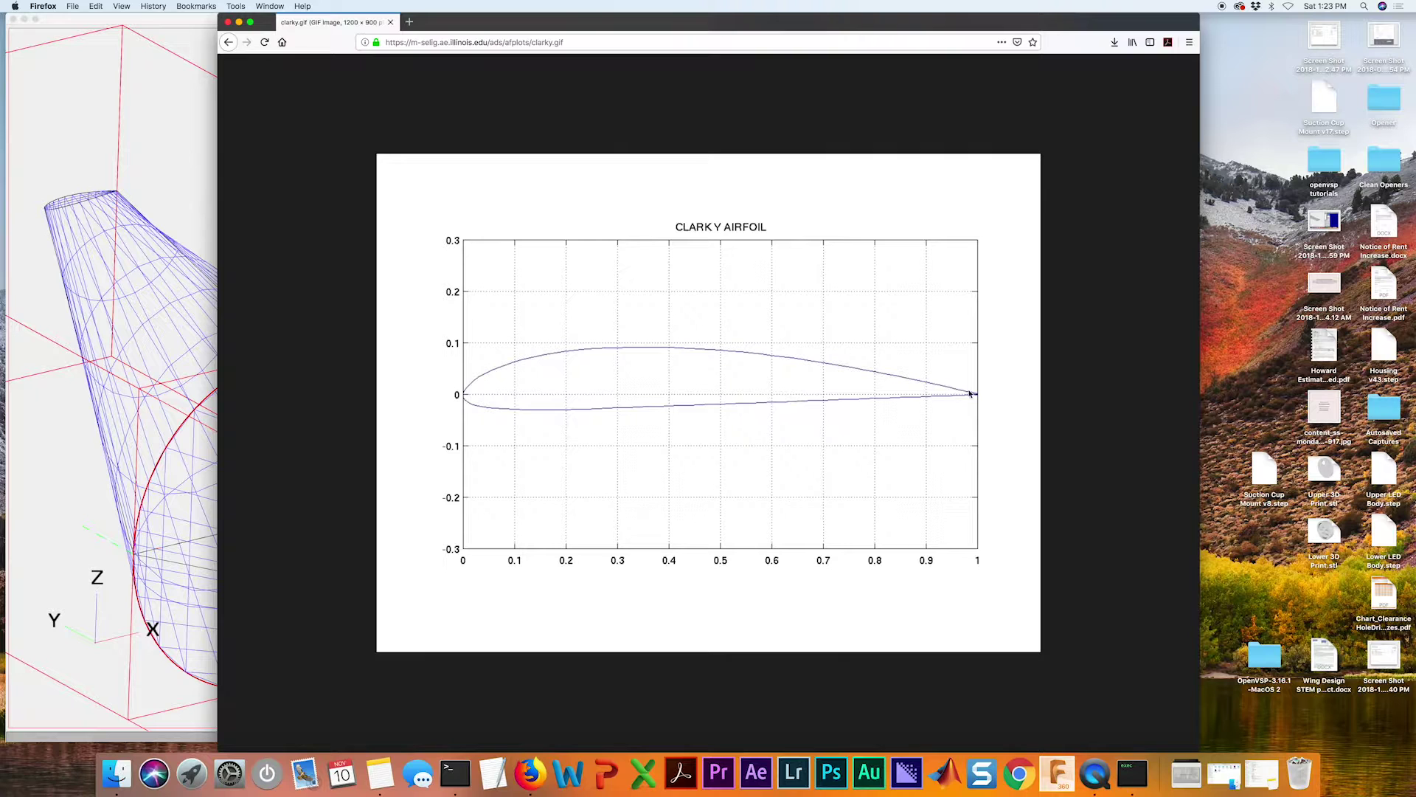
# - Recheck the clarky.gif plot, scroll through the clarky.dat coordinates, and return to the C list
pyautogui.click(229, 42)
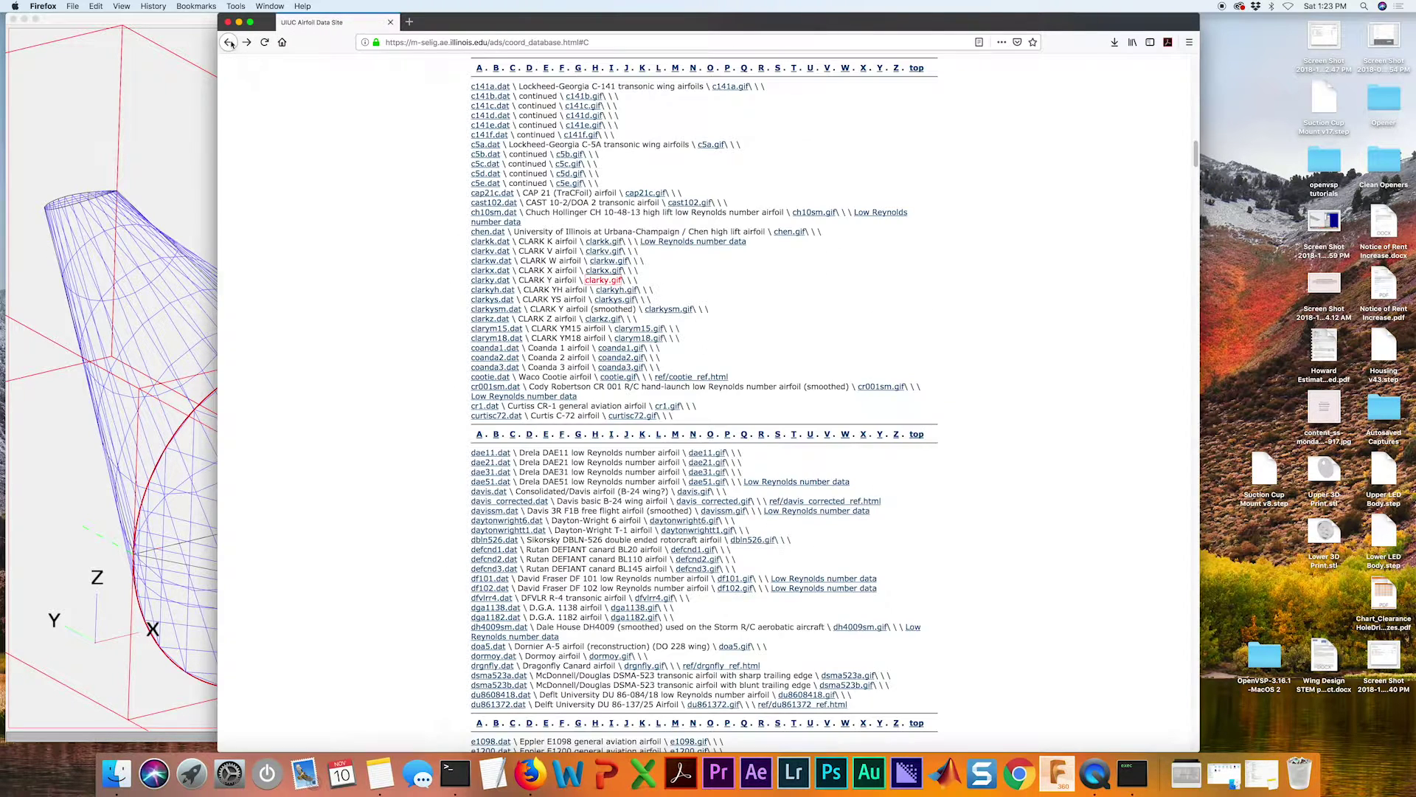
pyautogui.click(601, 281)
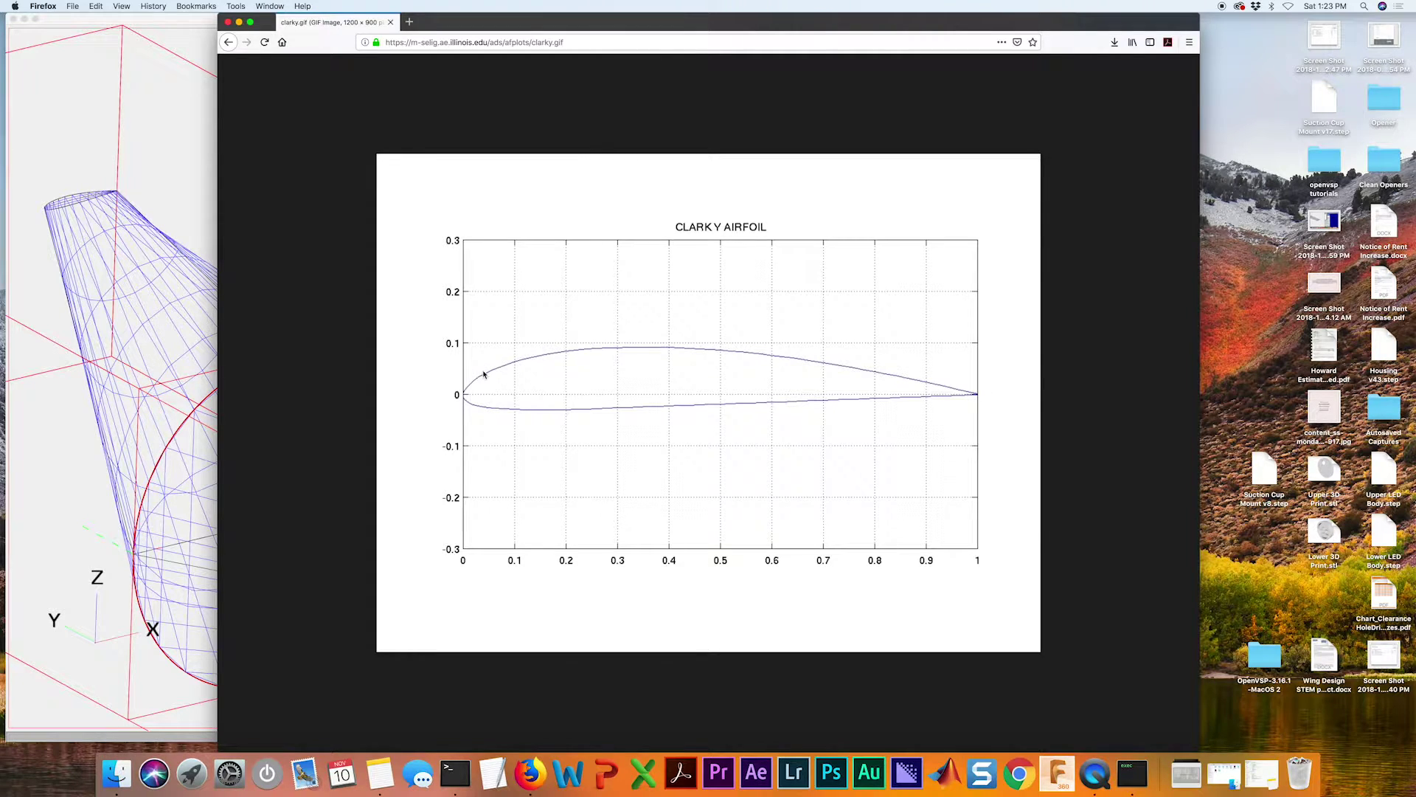
pyautogui.press('super+Left')
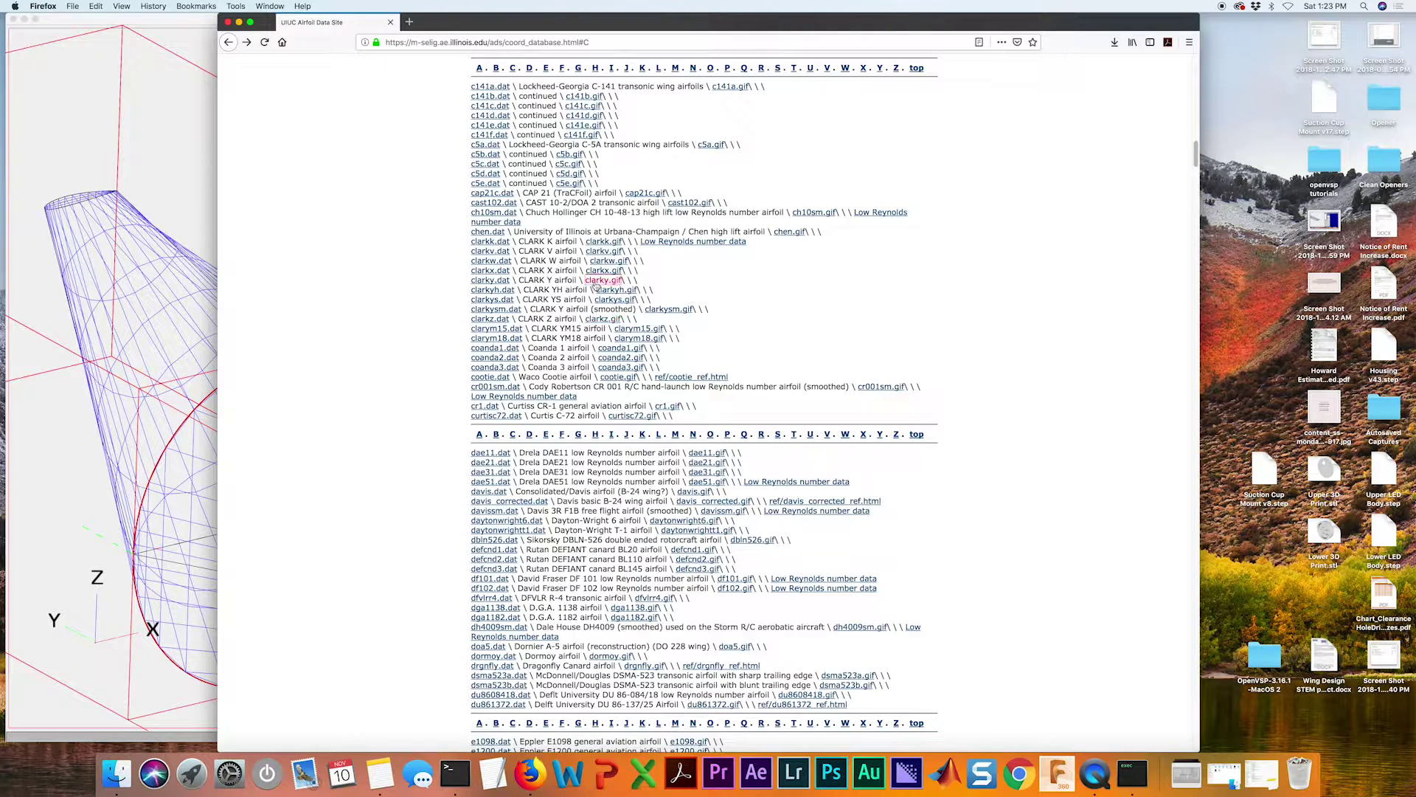
pyautogui.click(487, 281)
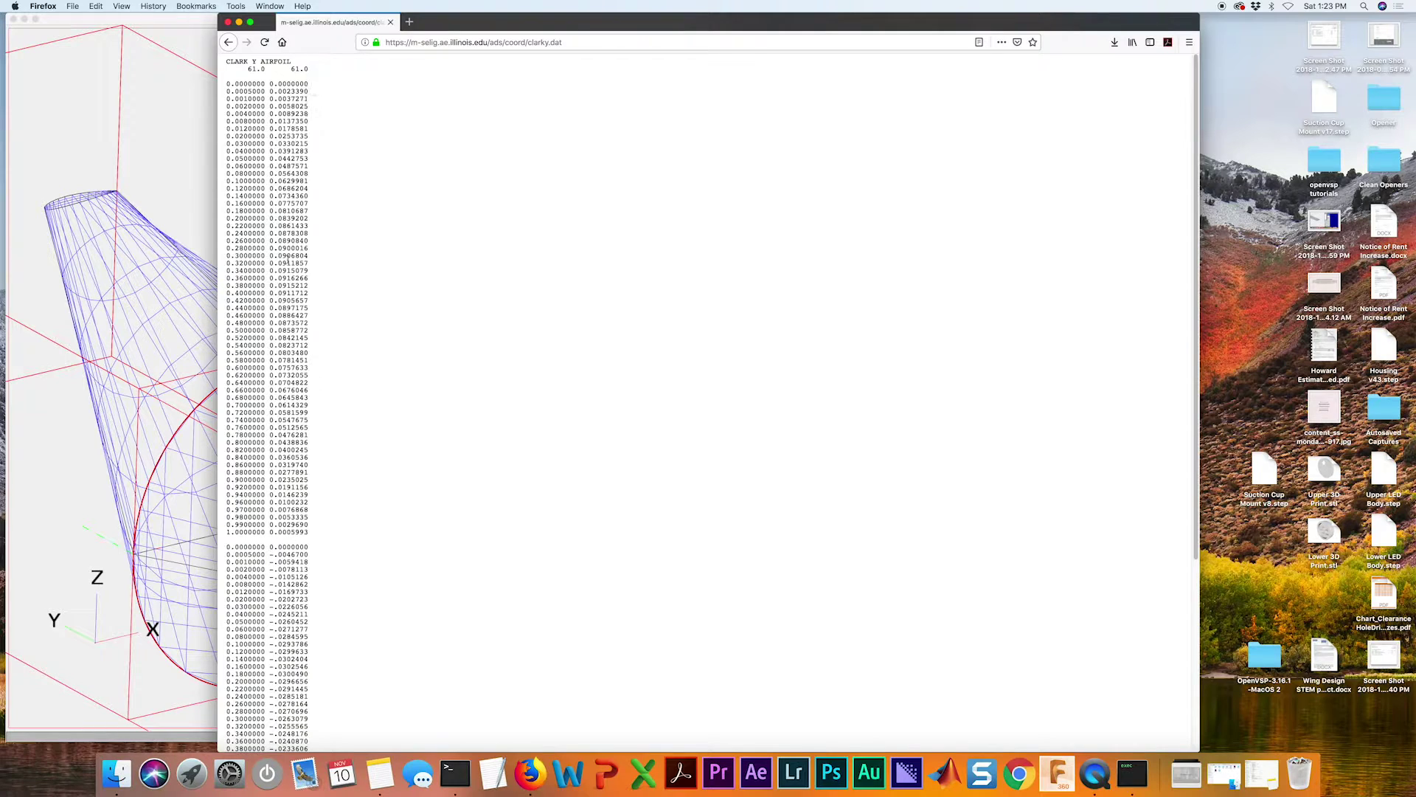
pyautogui.scroll(-5, 322, 632)
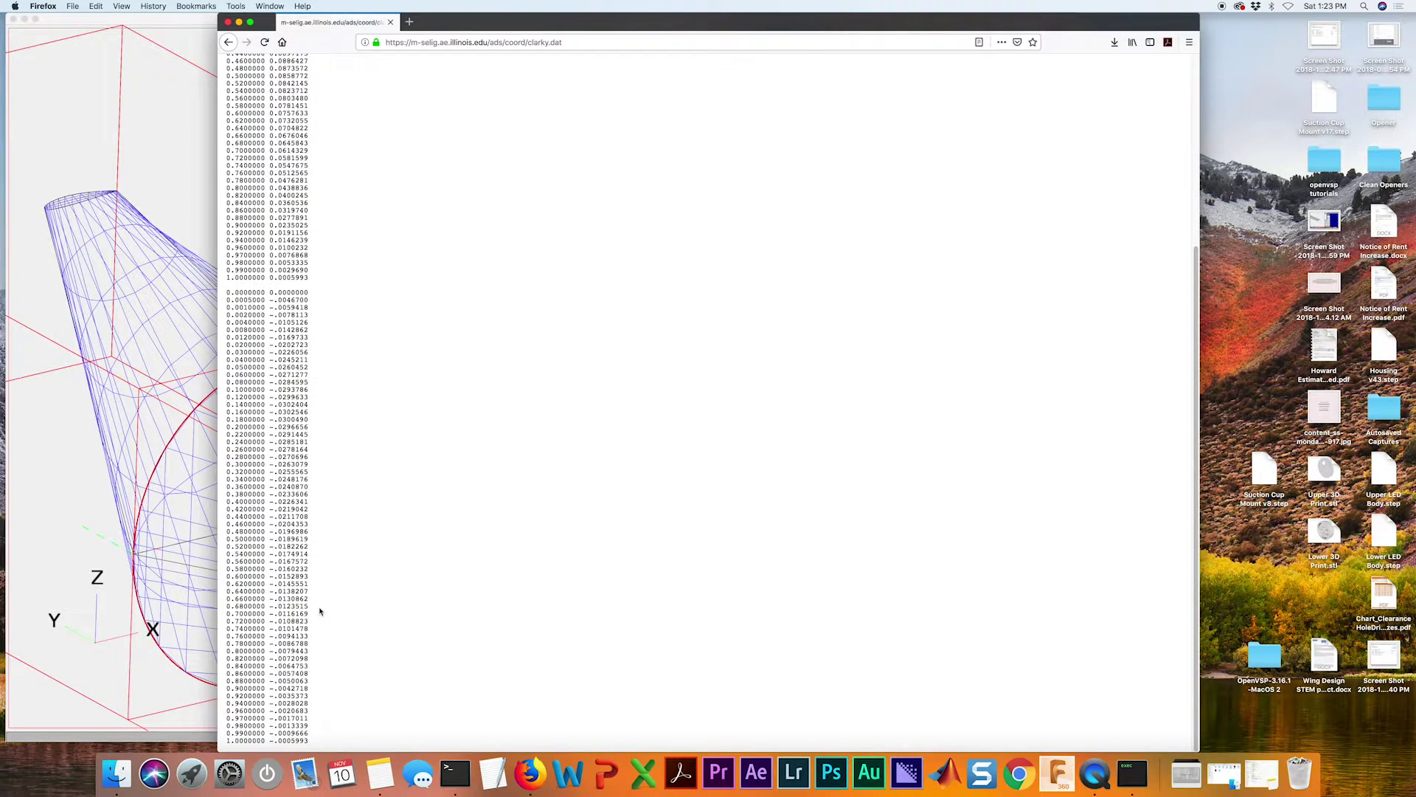
pyautogui.scroll(5, 320, 611)
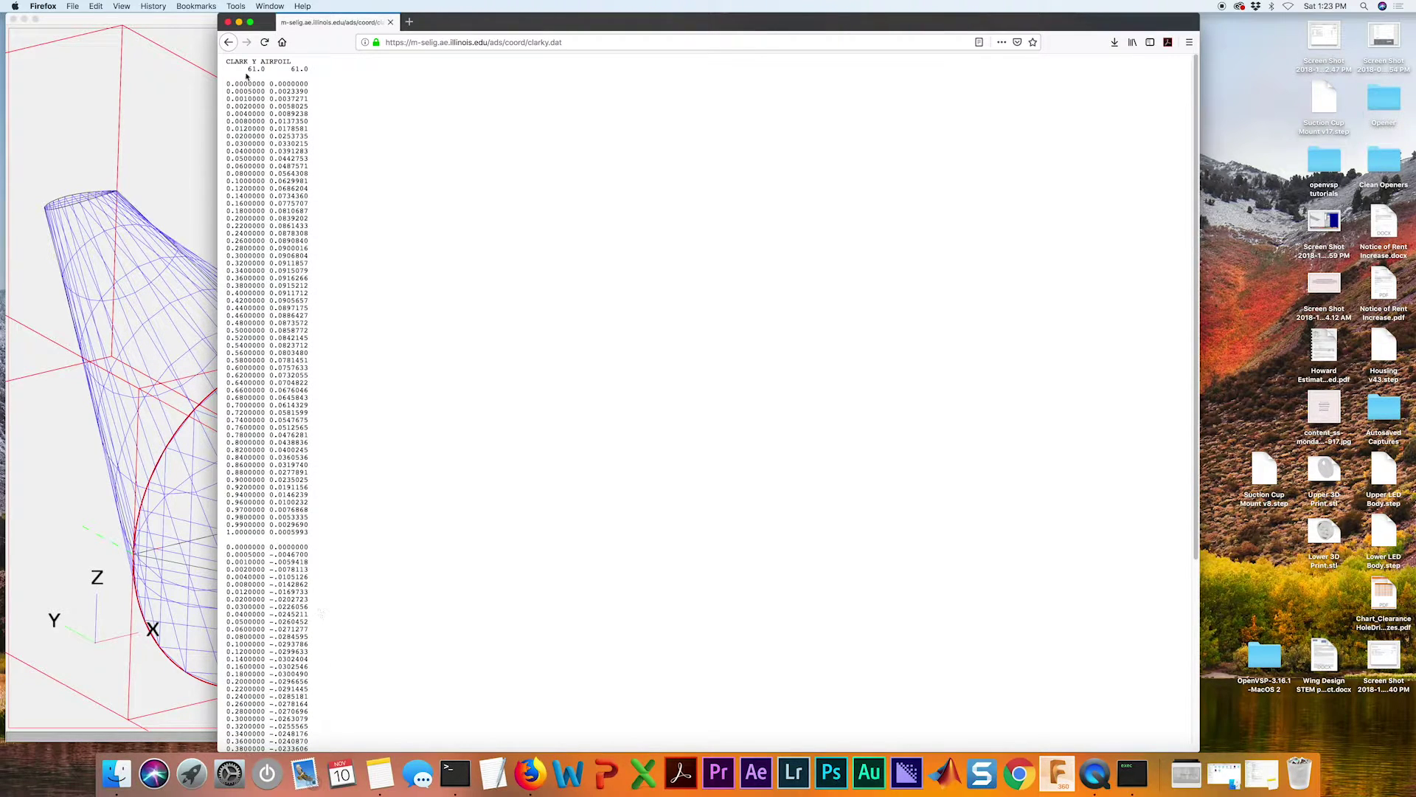
pyautogui.click(229, 42)
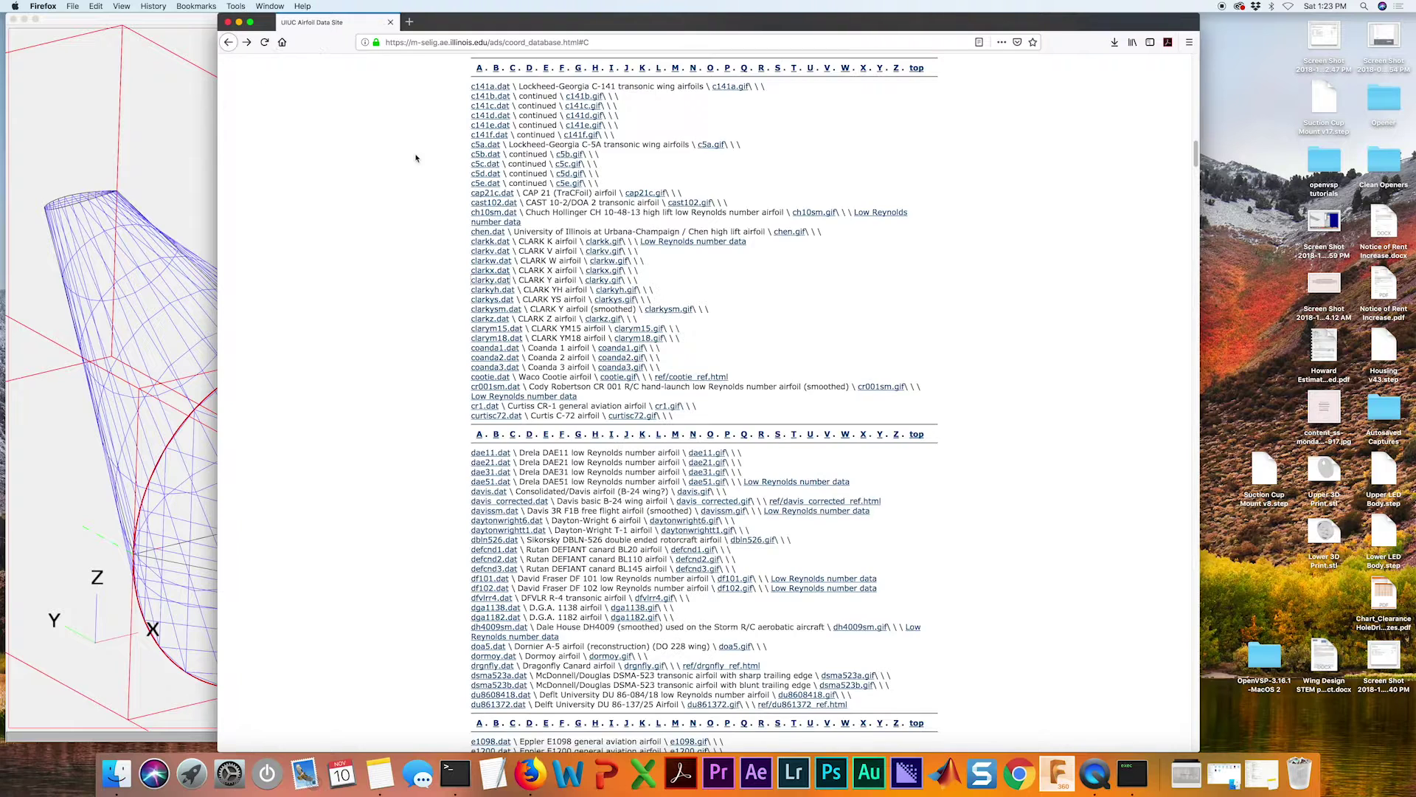
# - Save the clarky.dat link into Downloads, appending .dat so the file is named clarky.dat
pyautogui.rightClick(499, 284)
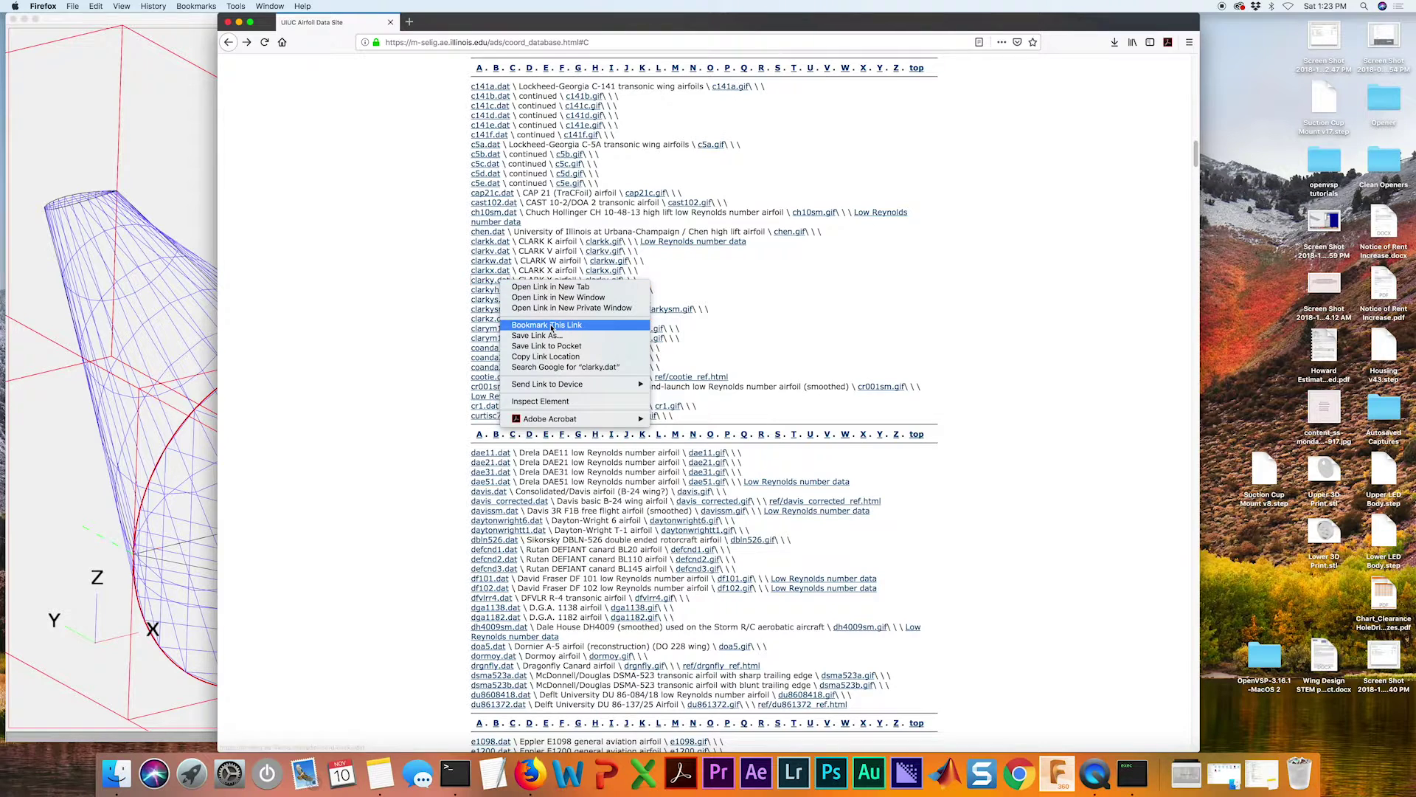
pyautogui.click(597, 338)
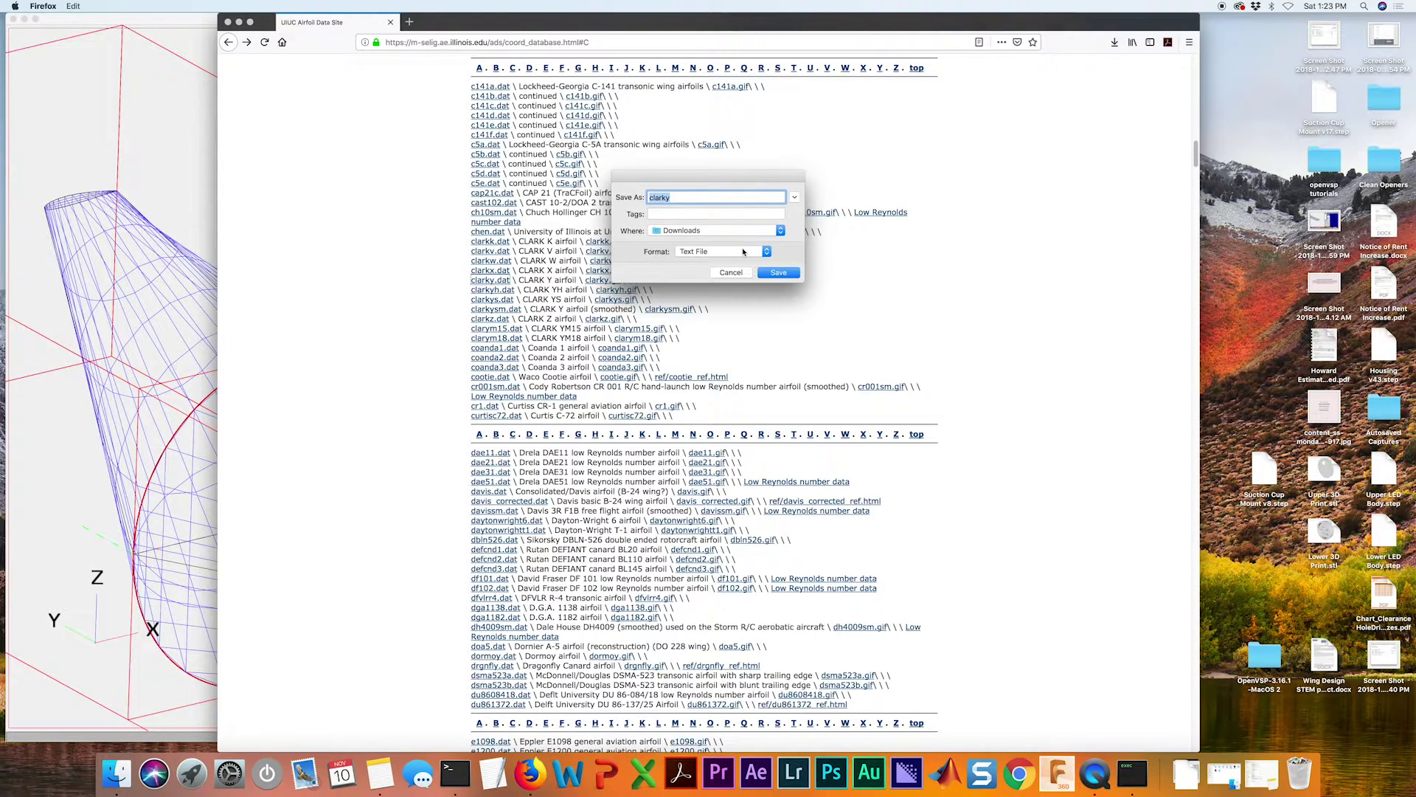
pyautogui.click(795, 197)
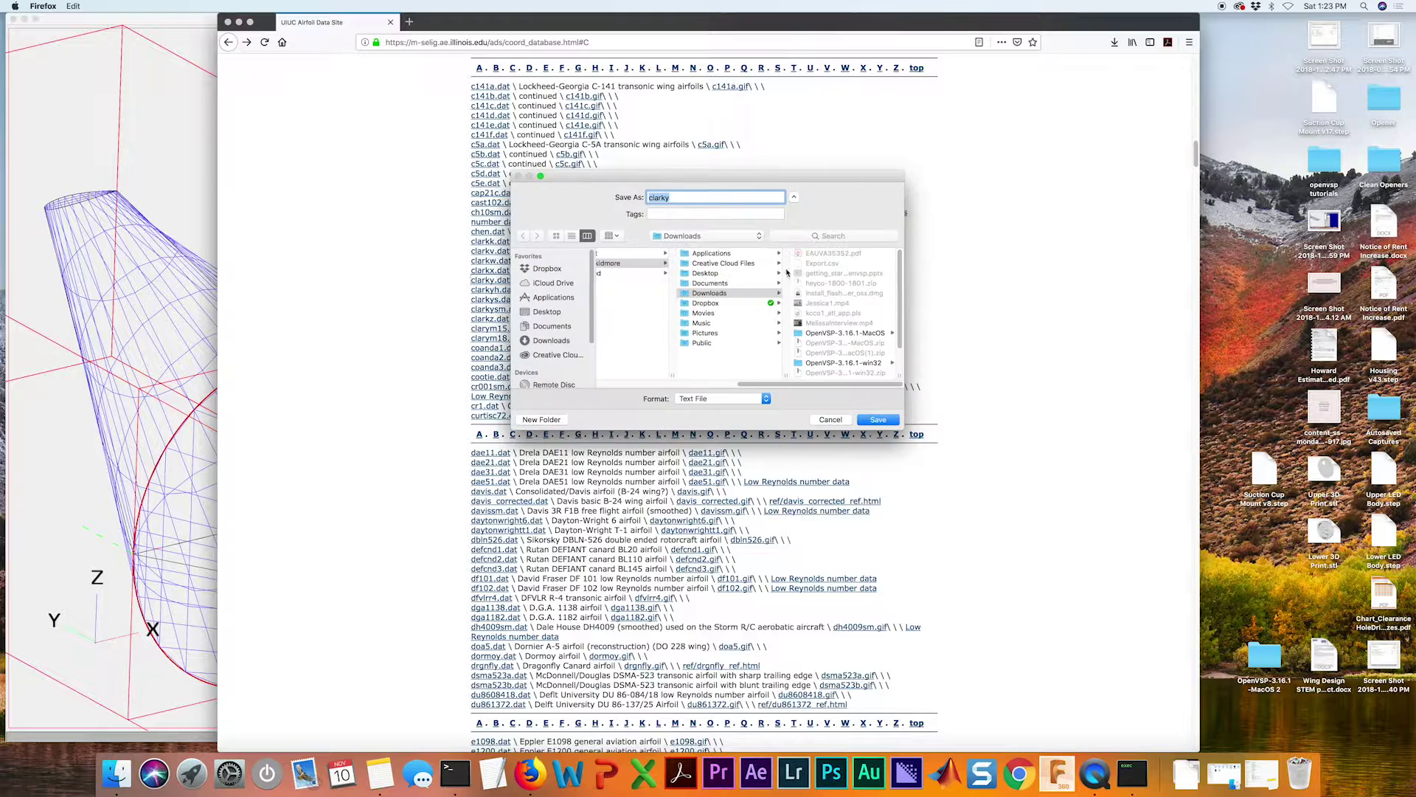
pyautogui.click(689, 195)
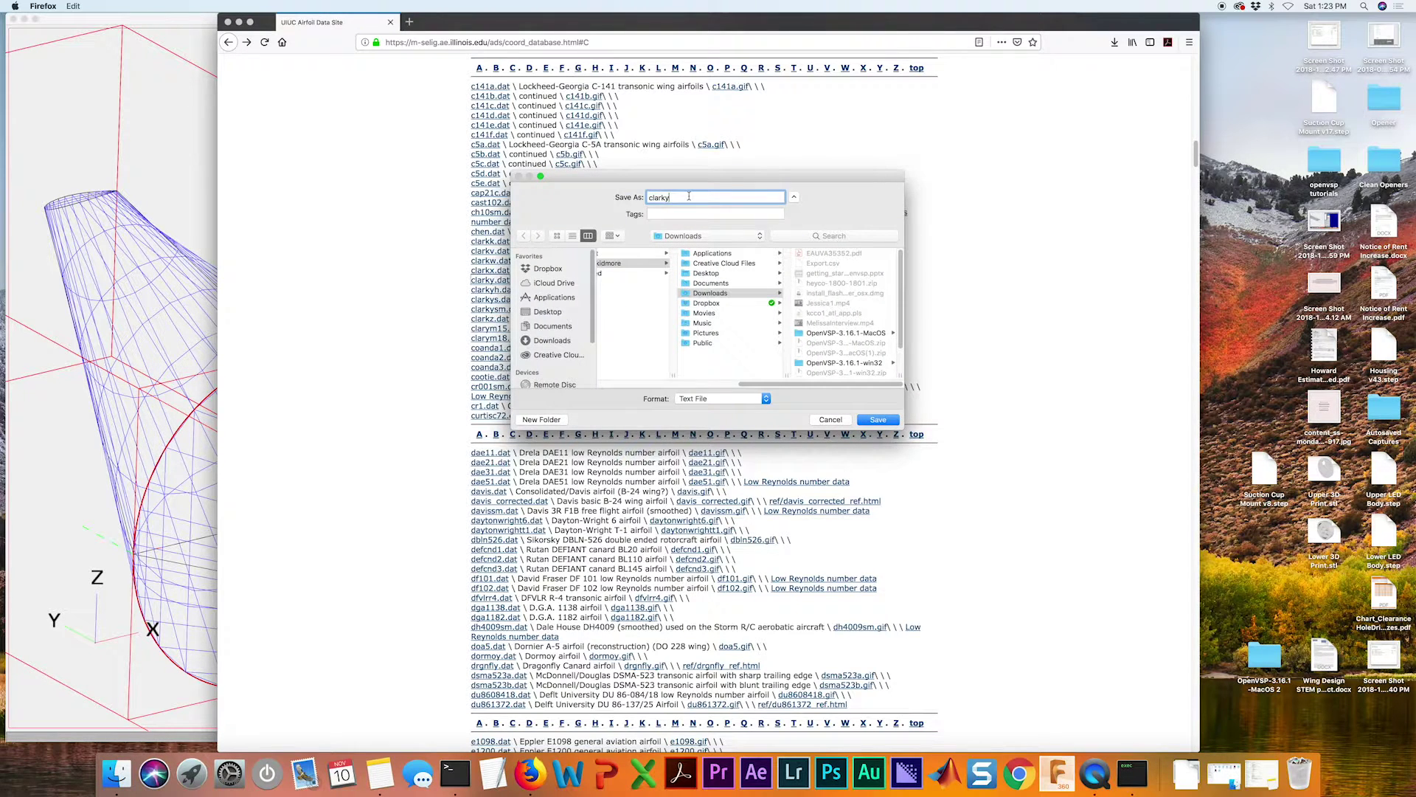
pyautogui.write('.dat')
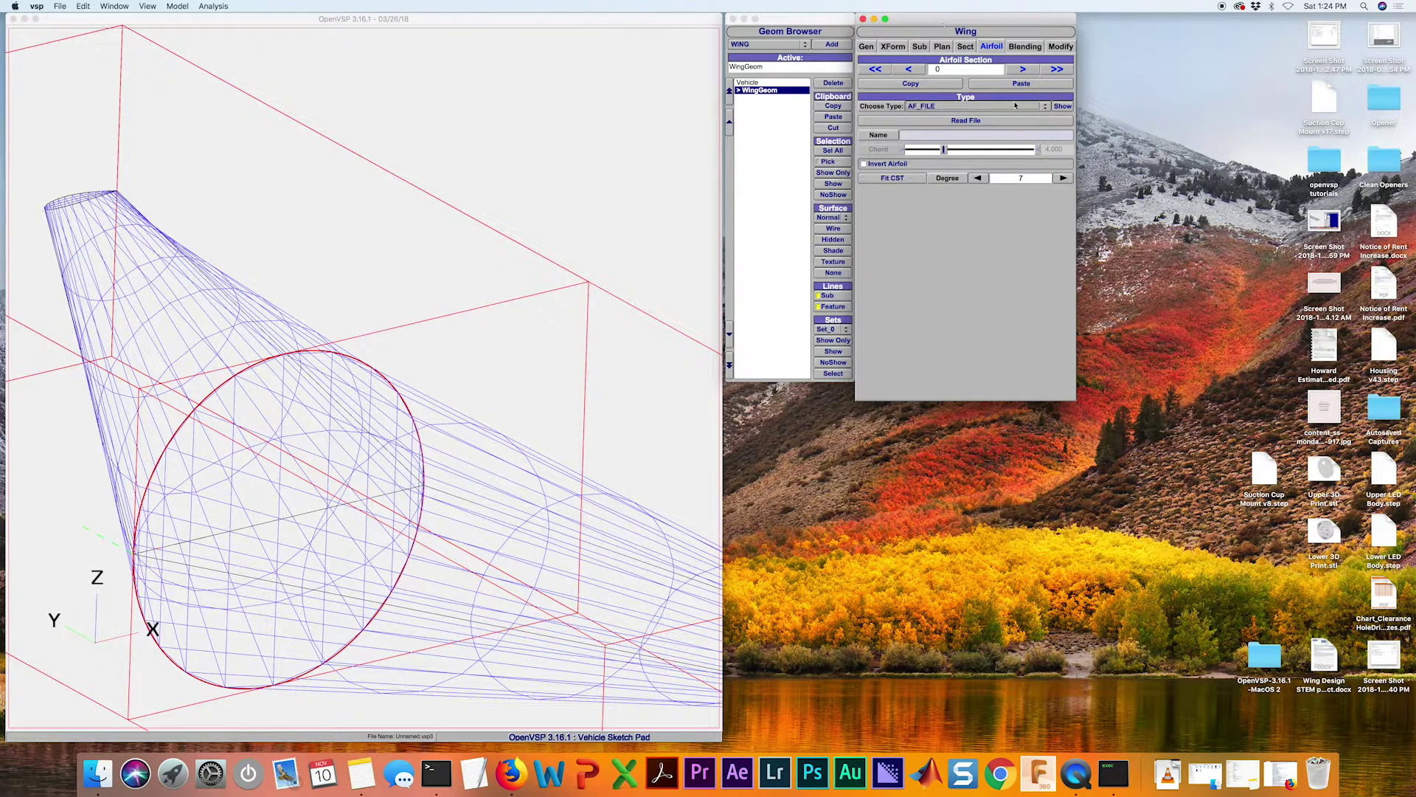
# - Read Downloads/clarky.dat into the wing airfoil so it becomes CLARK Y AIRFOIL
pyautogui.click(974, 123)
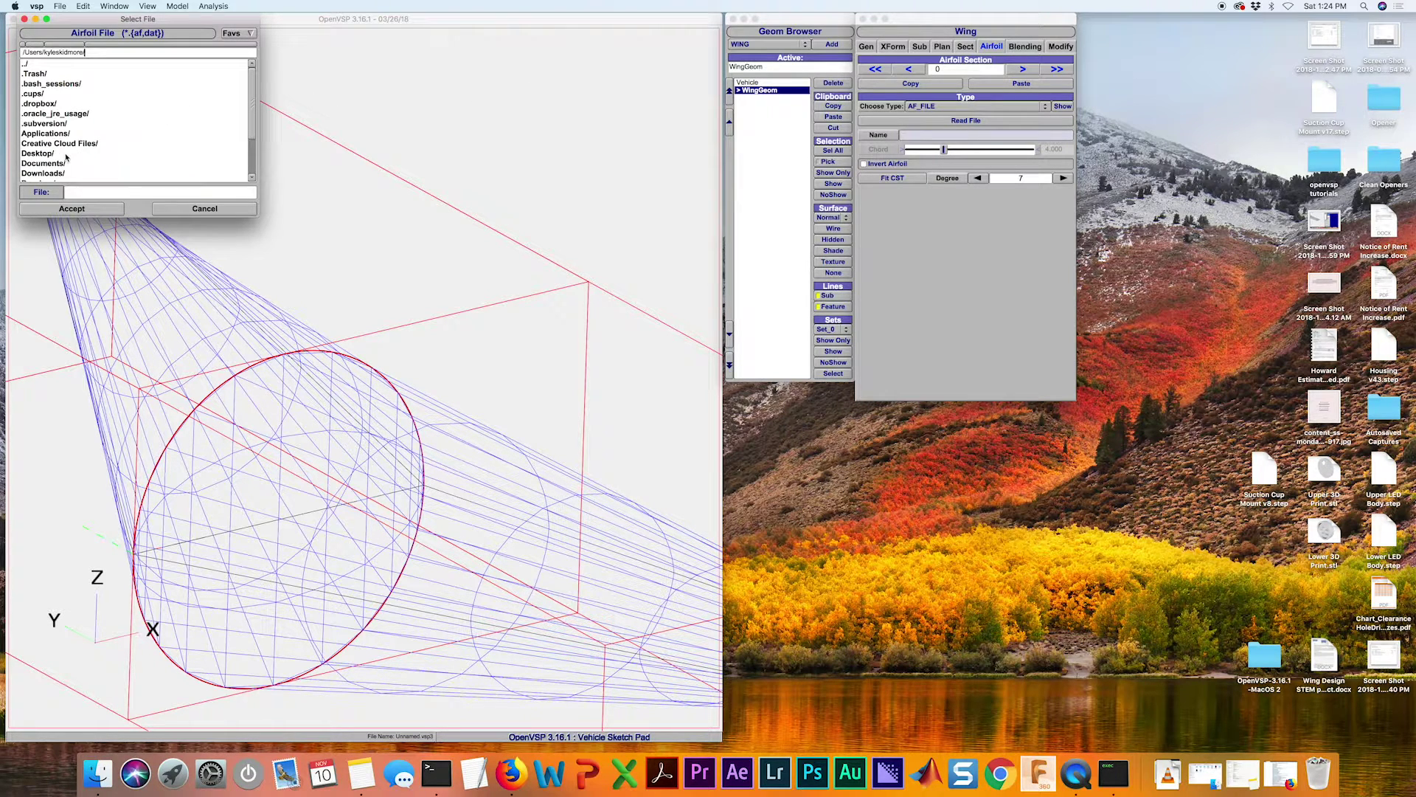
pyautogui.doubleClick(55, 175)
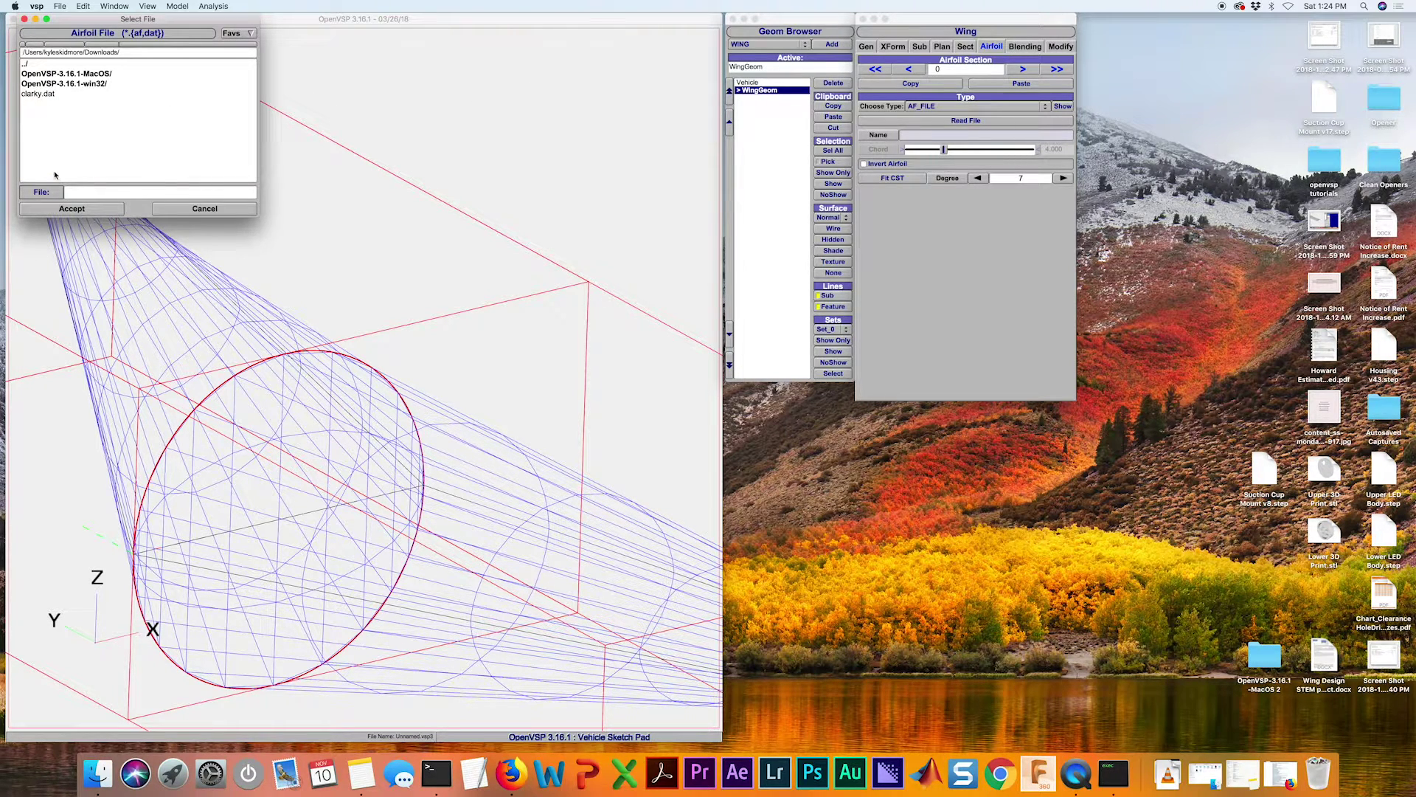
pyautogui.click(43, 94)
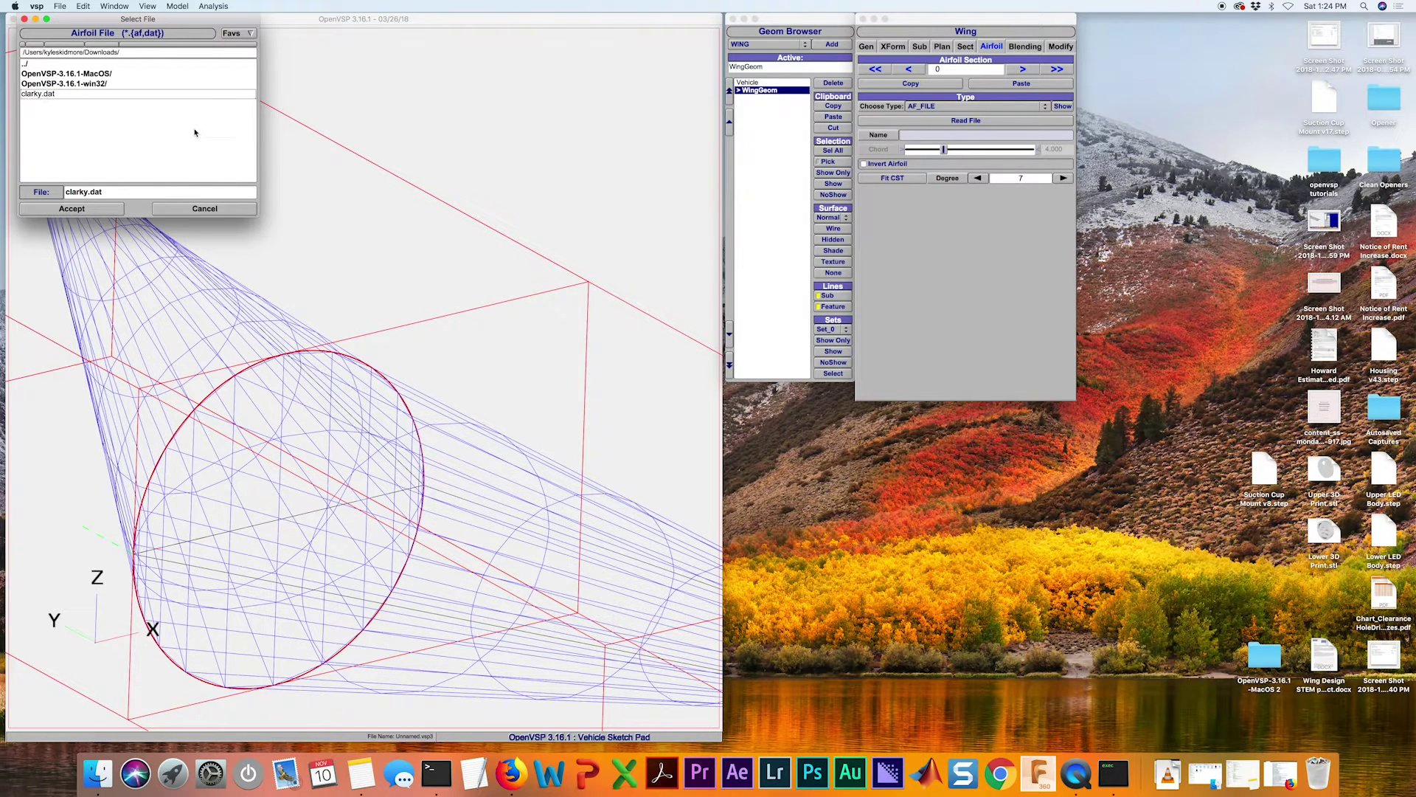
pyautogui.click(83, 212)
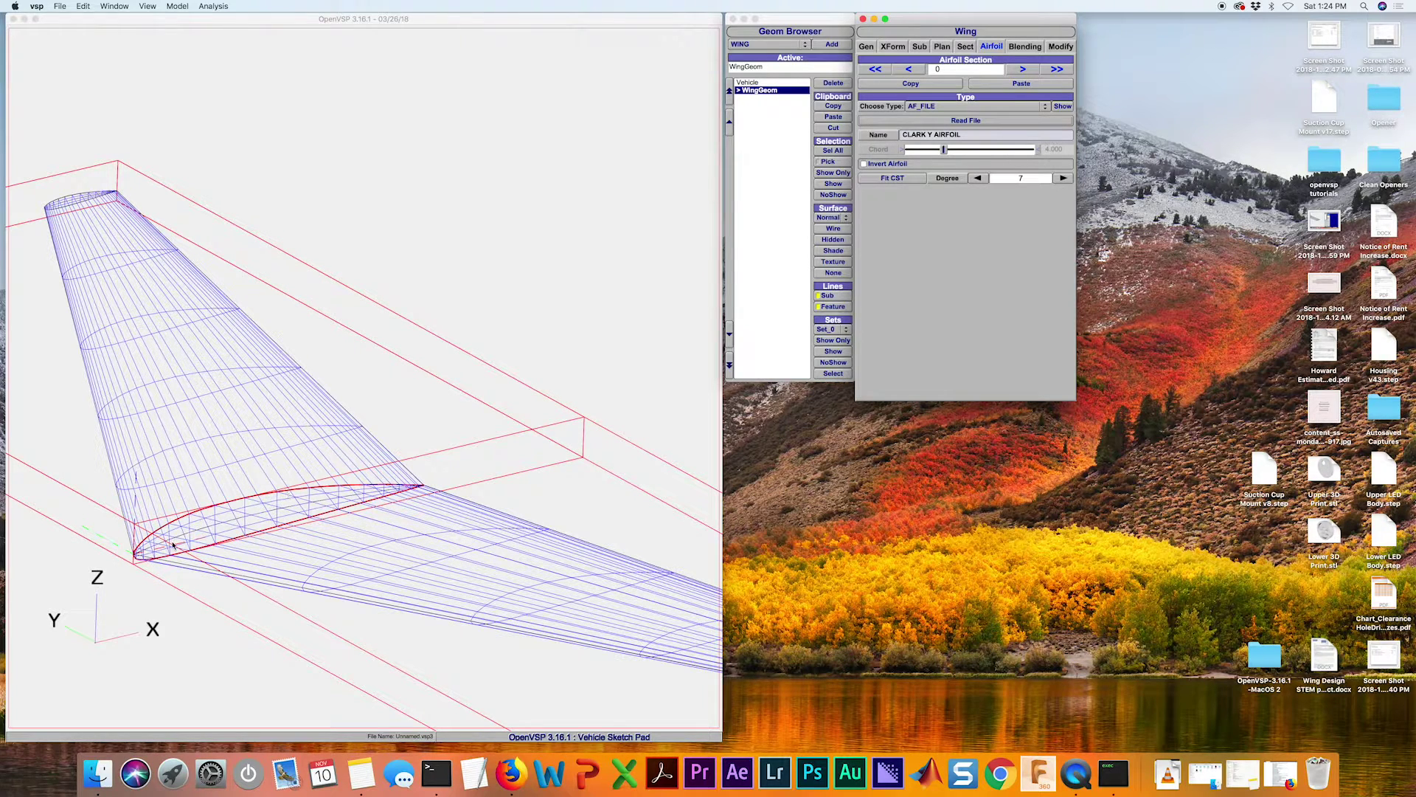
pyautogui.moveTo(269, 538); pyautogui.dragTo(394, 393)
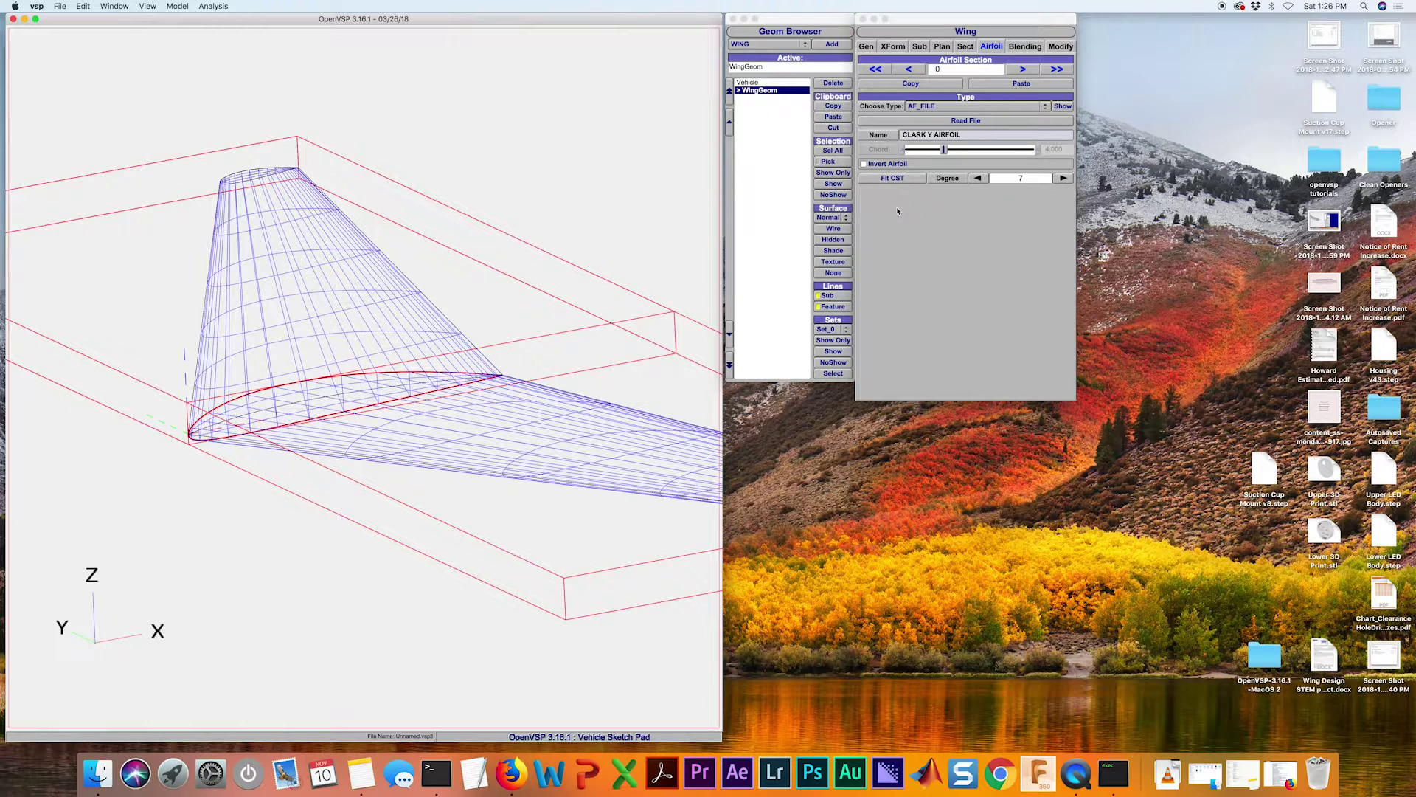
# - Turn off the wing's XZ symmetry on the XForm tab
pyautogui.click(863, 46)
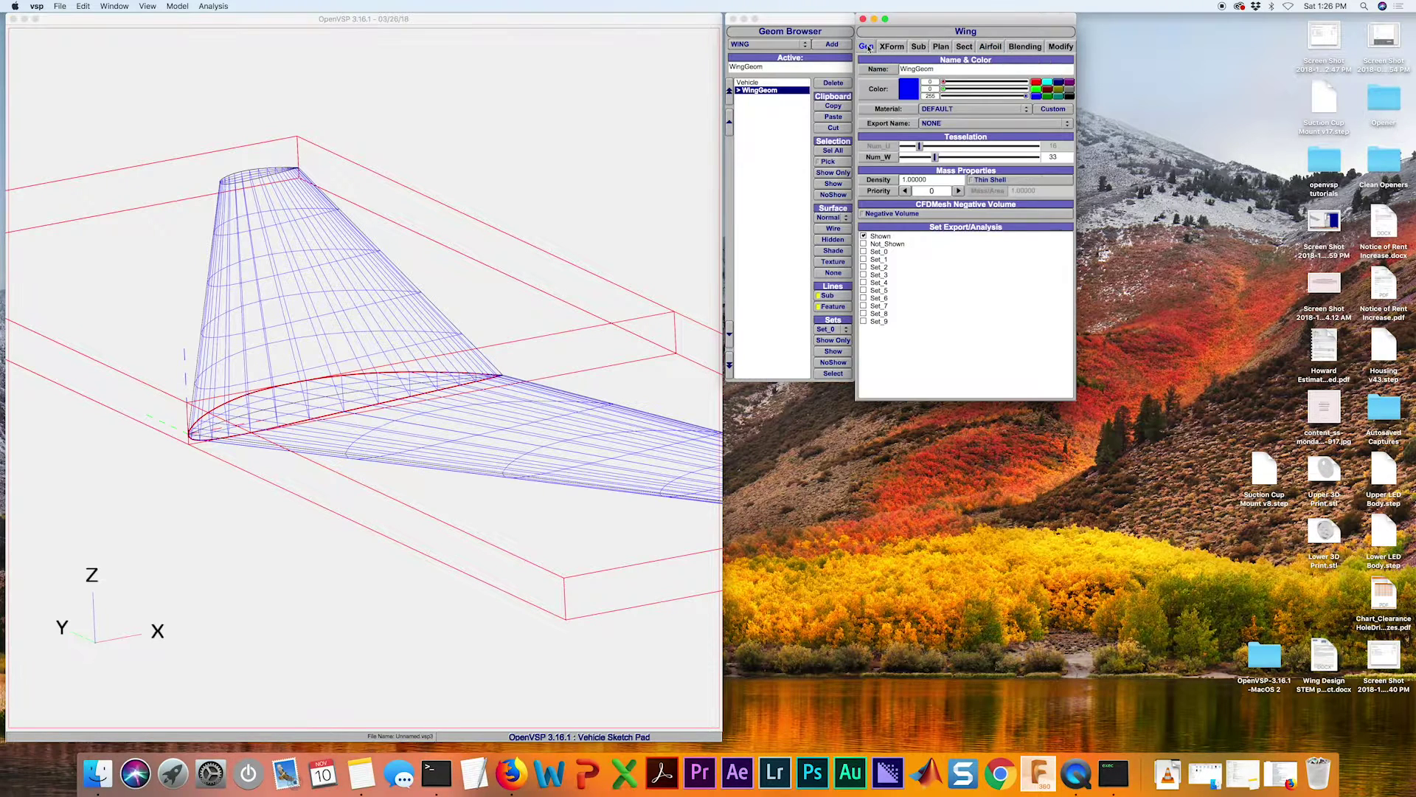
pyautogui.click(884, 49)
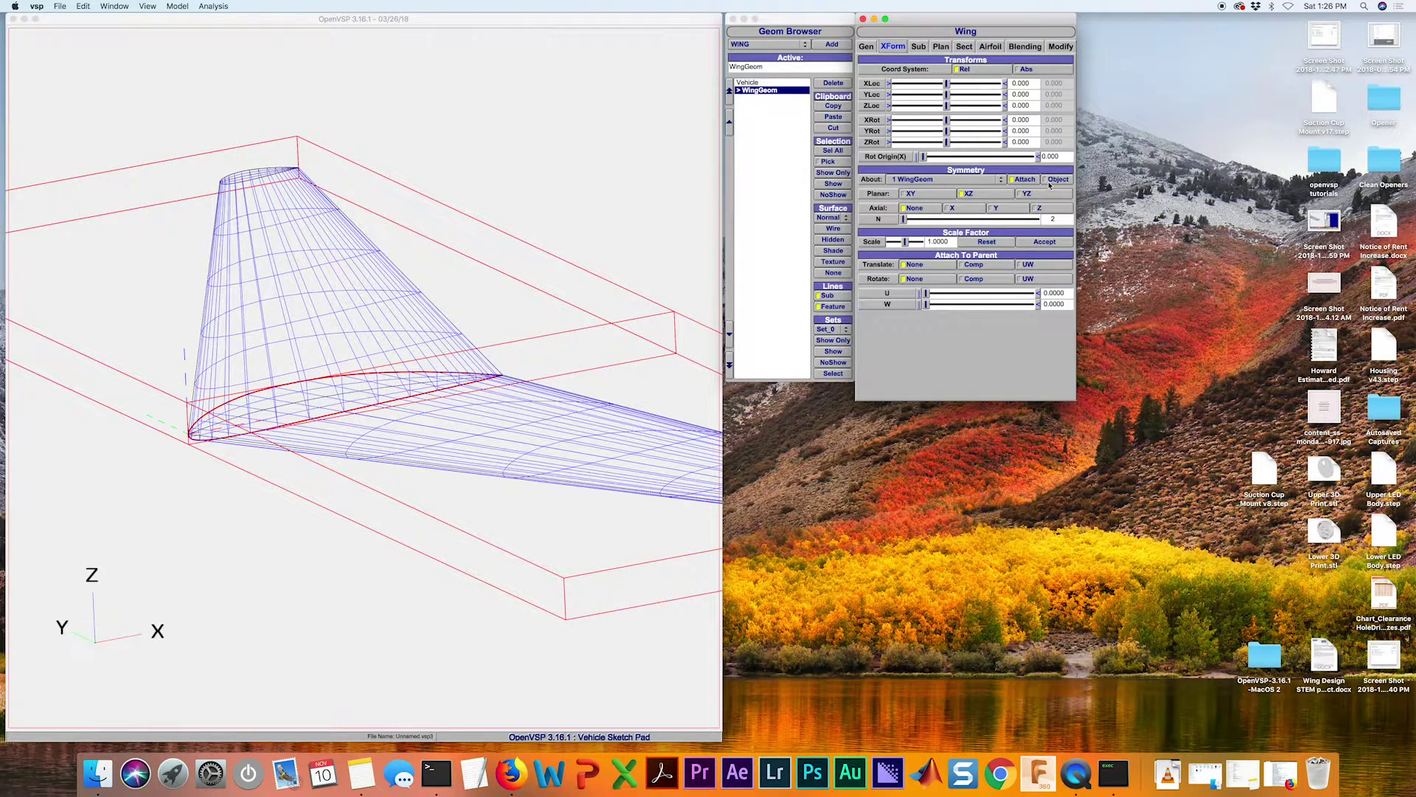
pyautogui.click(963, 195)
pyautogui.scroll(5, 759, 319)
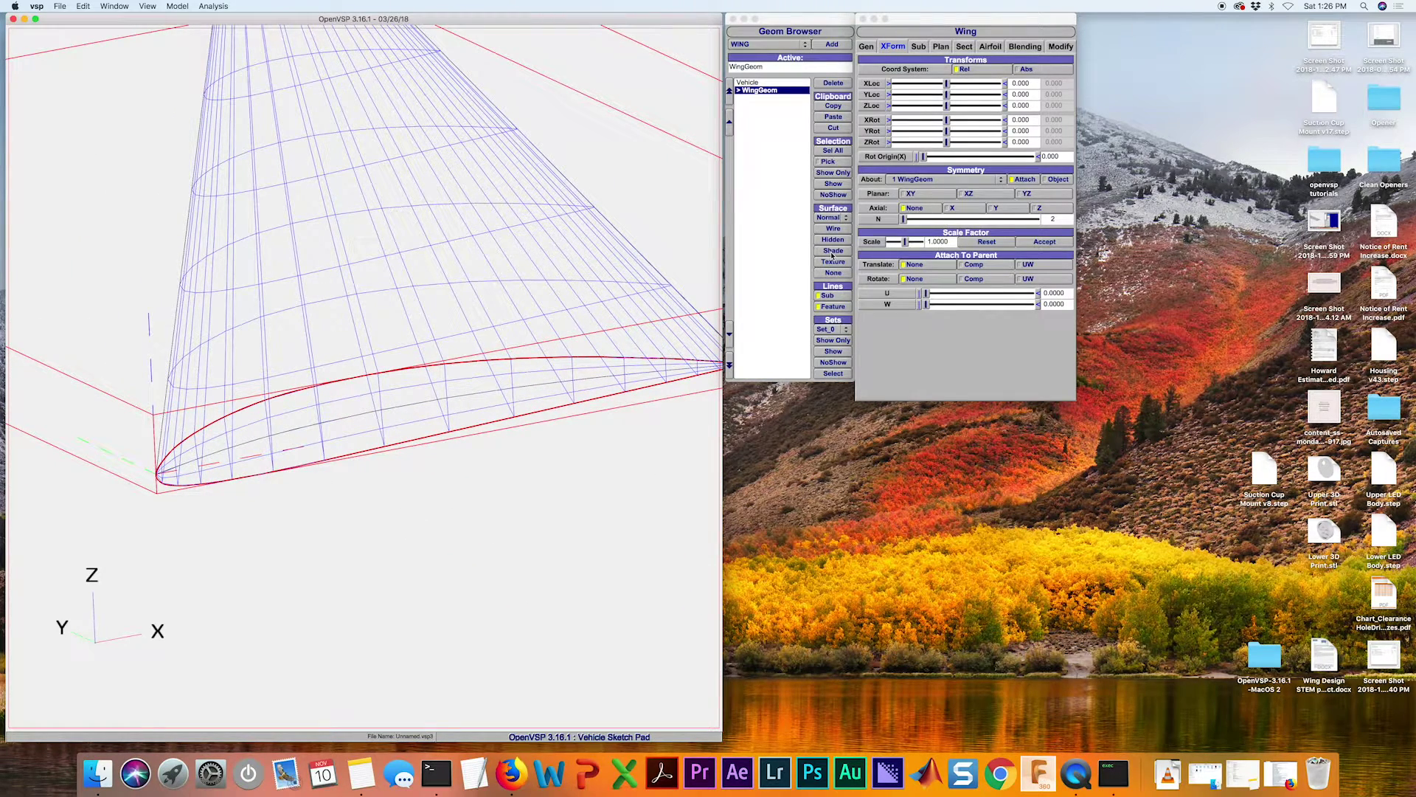
# - Render the wing shaded, inspect its leading edge and nose, then restore XZ symmetry
pyautogui.click(832, 251)
pyautogui.scroll(5, 243, 512)
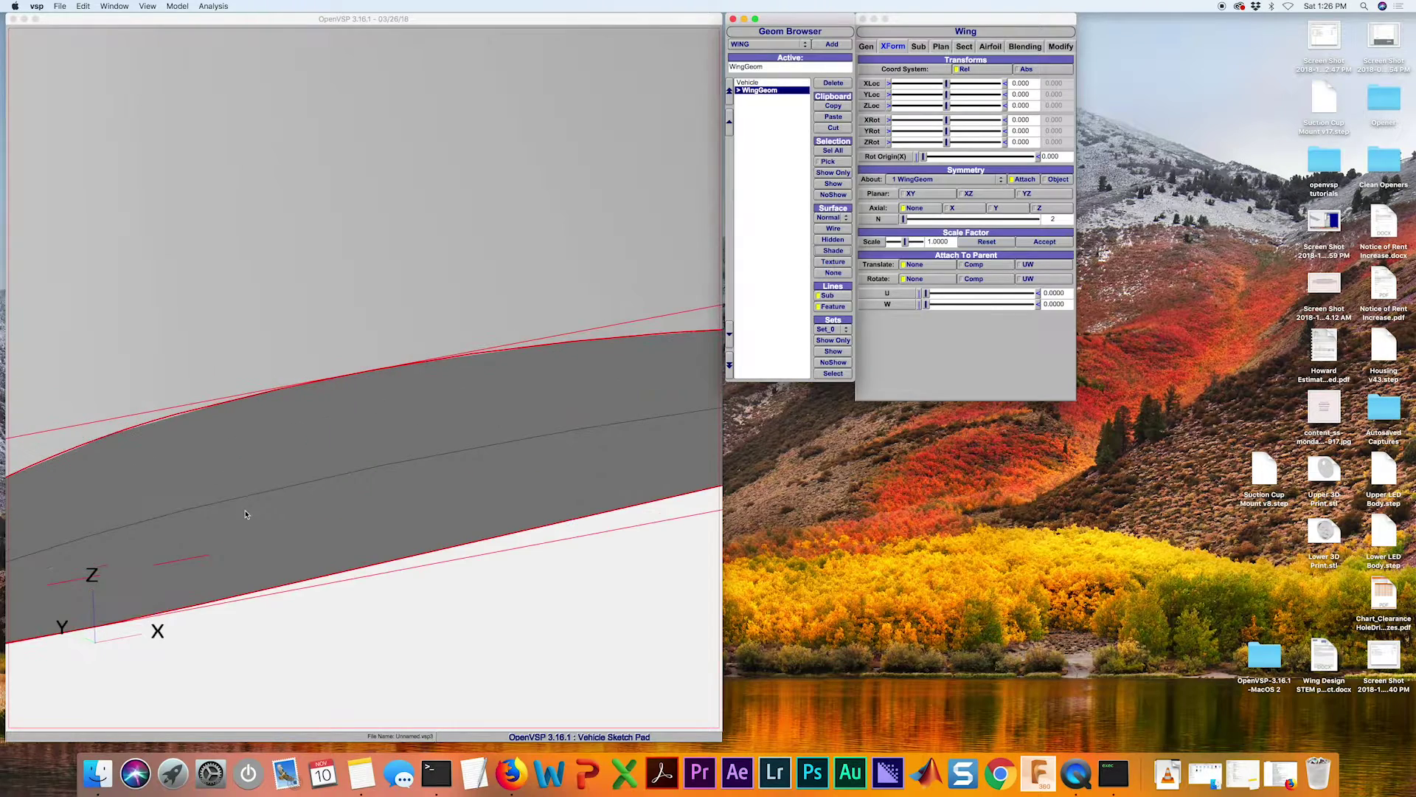
pyautogui.scroll(-5, 244, 509)
pyautogui.scroll(5, 302, 480)
pyautogui.scroll(-5, 303, 480)
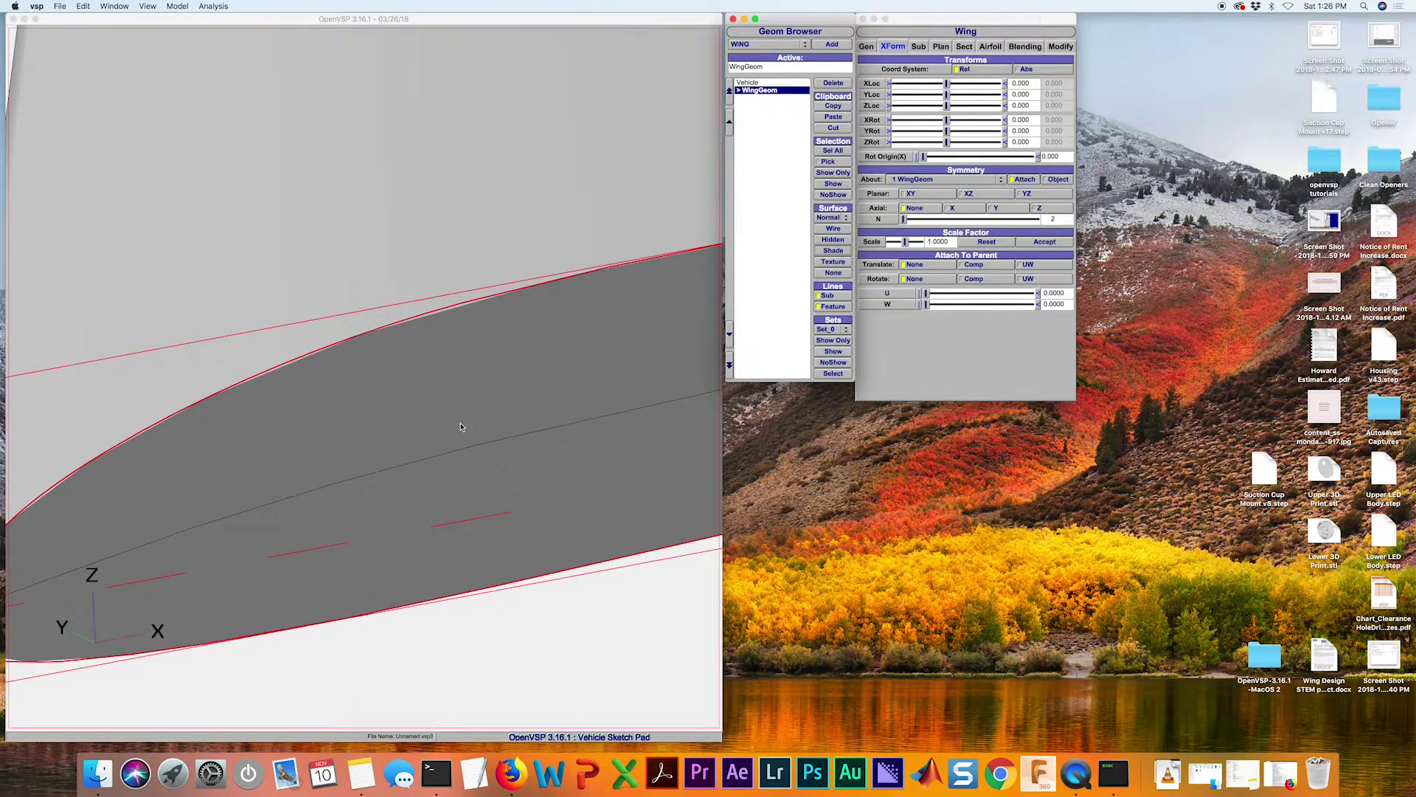
pyautogui.scroll(5, 428, 466)
pyautogui.moveTo(433, 467); pyautogui.dragTo(443, 364)
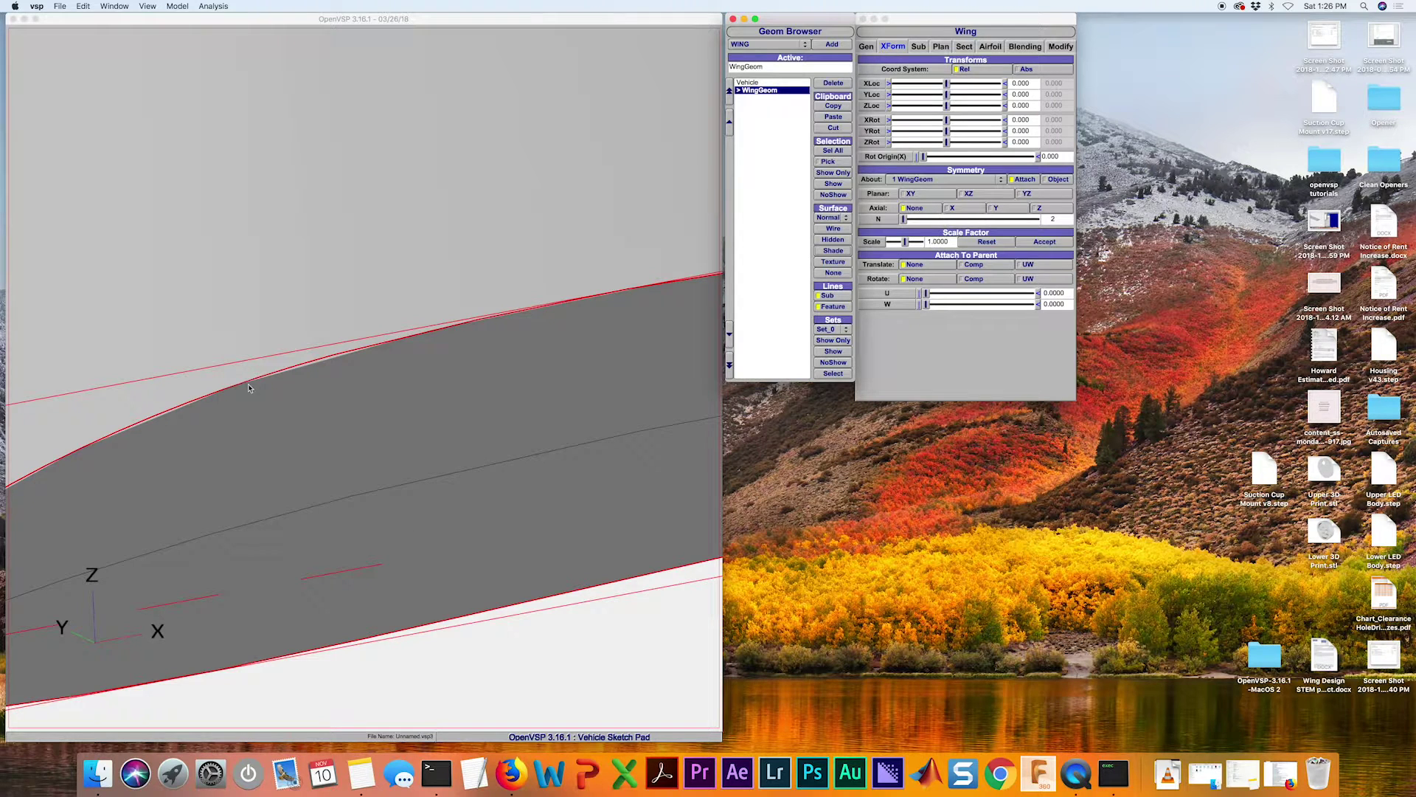
pyautogui.moveTo(213, 490); pyautogui.dragTo(343, 439)
pyautogui.moveTo(343, 439); pyautogui.dragTo(443, 350, button='right')
pyautogui.scroll(-1, 314, 398)
pyautogui.scroll(5, 259, 411)
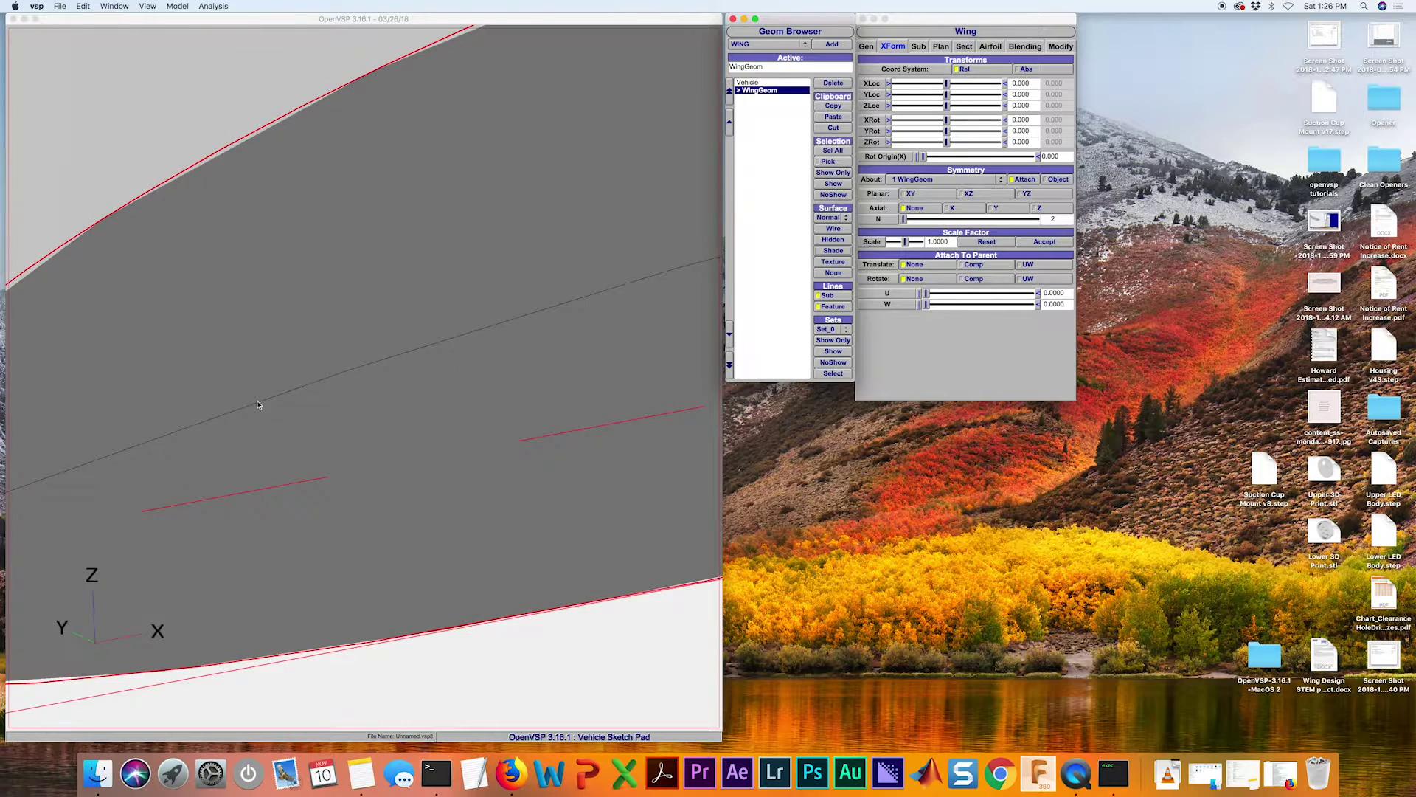
pyautogui.scroll(-4, 405, 377)
pyautogui.scroll(3, 383, 230)
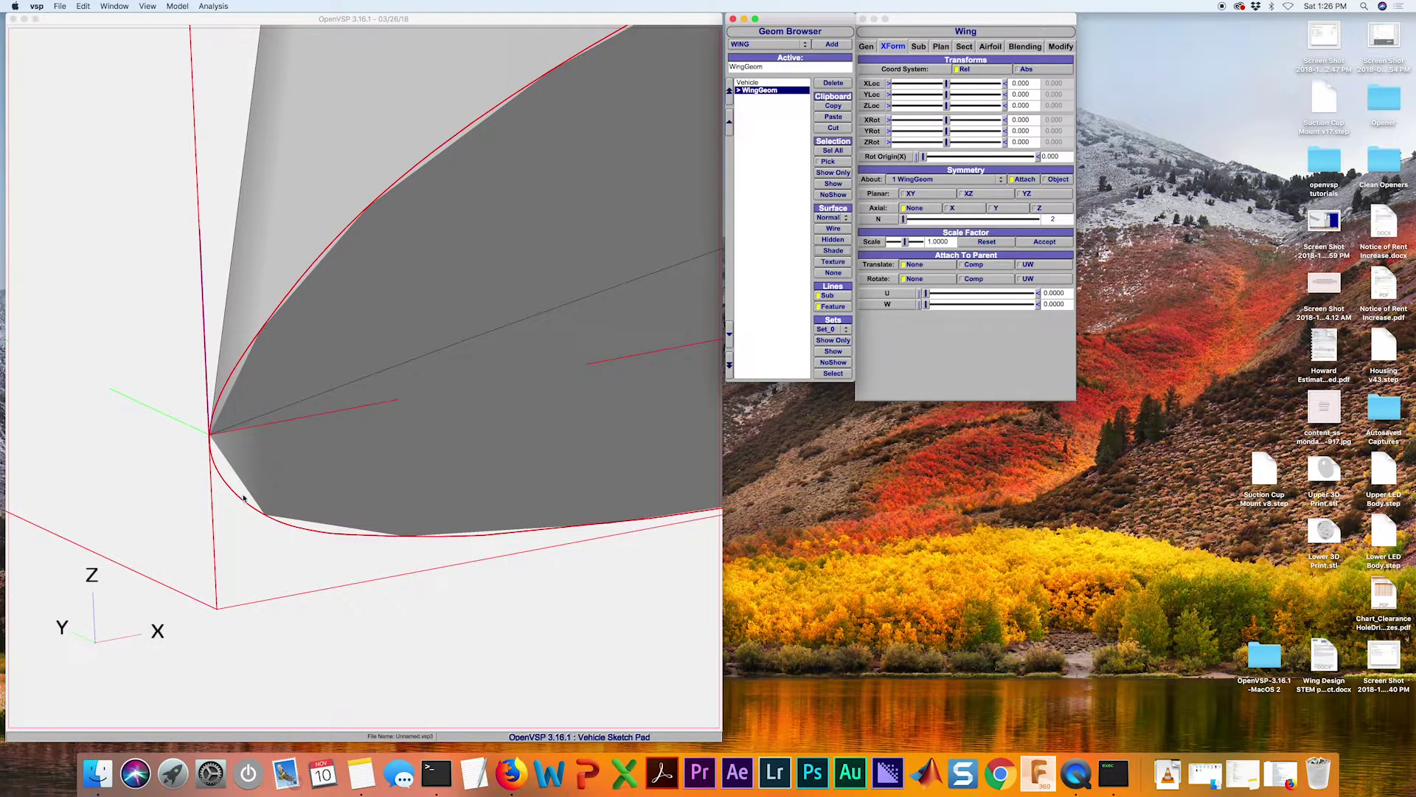
pyautogui.scroll(3, 245, 473)
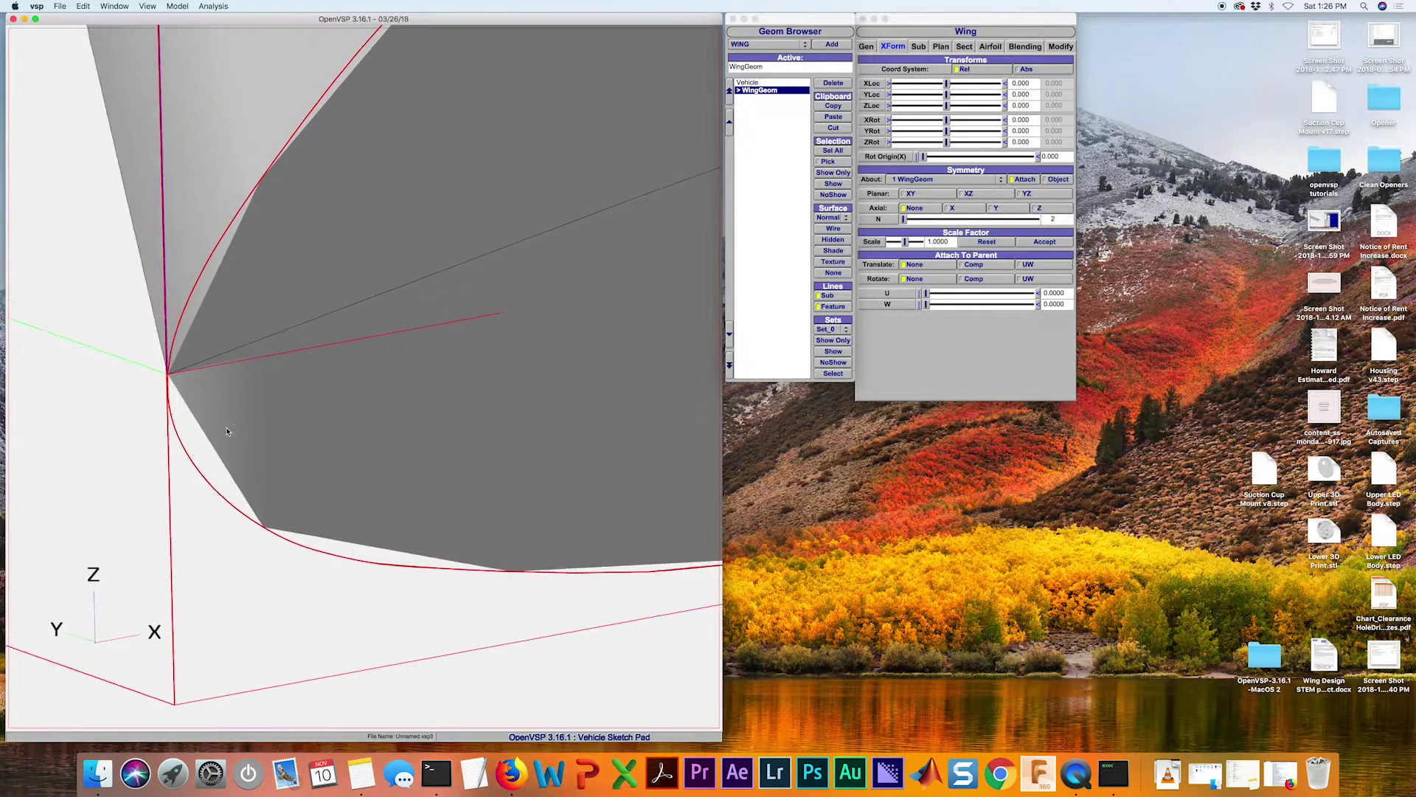
pyautogui.moveTo(219, 439)
pyautogui.mouseDown()
pyautogui.moveTo(268, 336)
pyautogui.moveTo(130, 361)
pyautogui.moveTo(154, 359)
pyautogui.mouseUp()
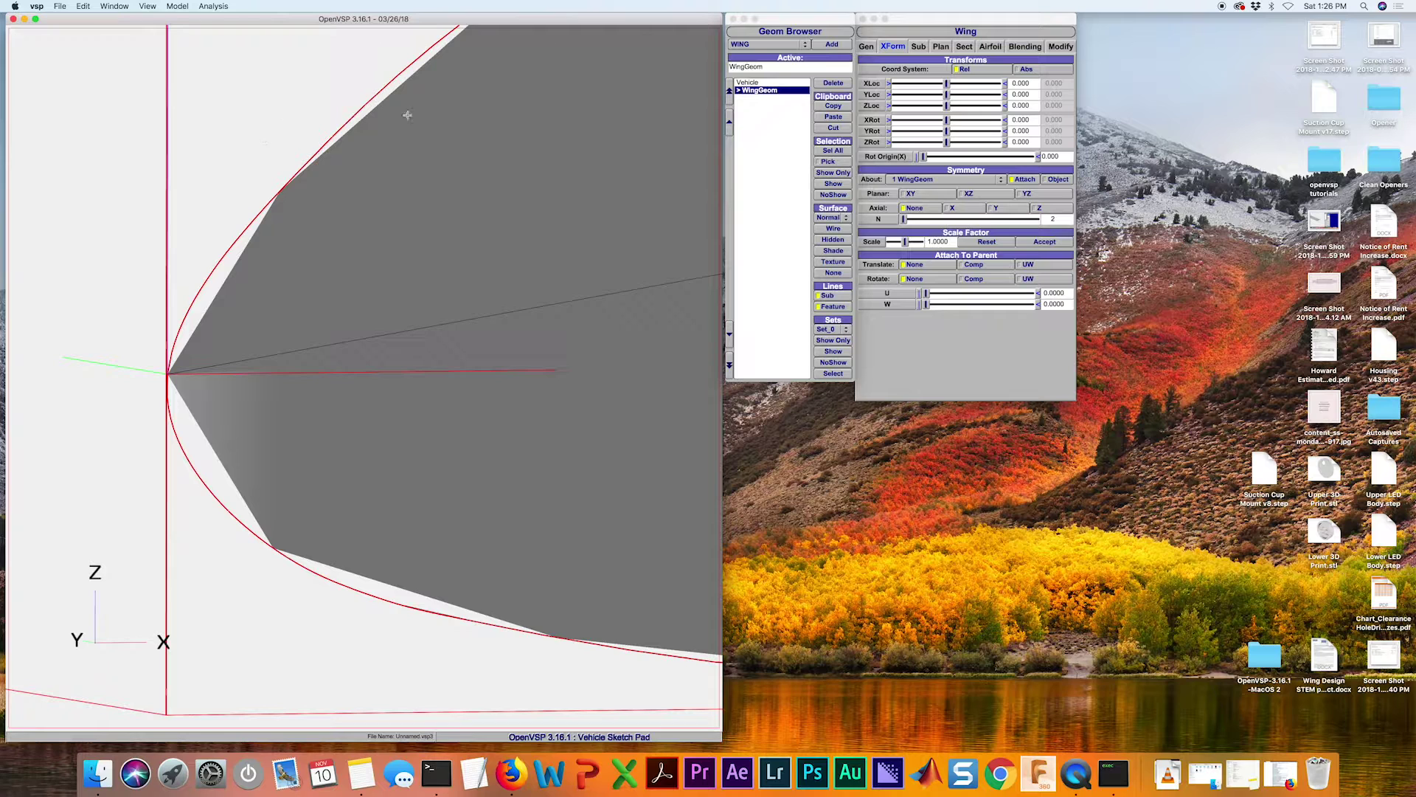
pyautogui.click(968, 193)
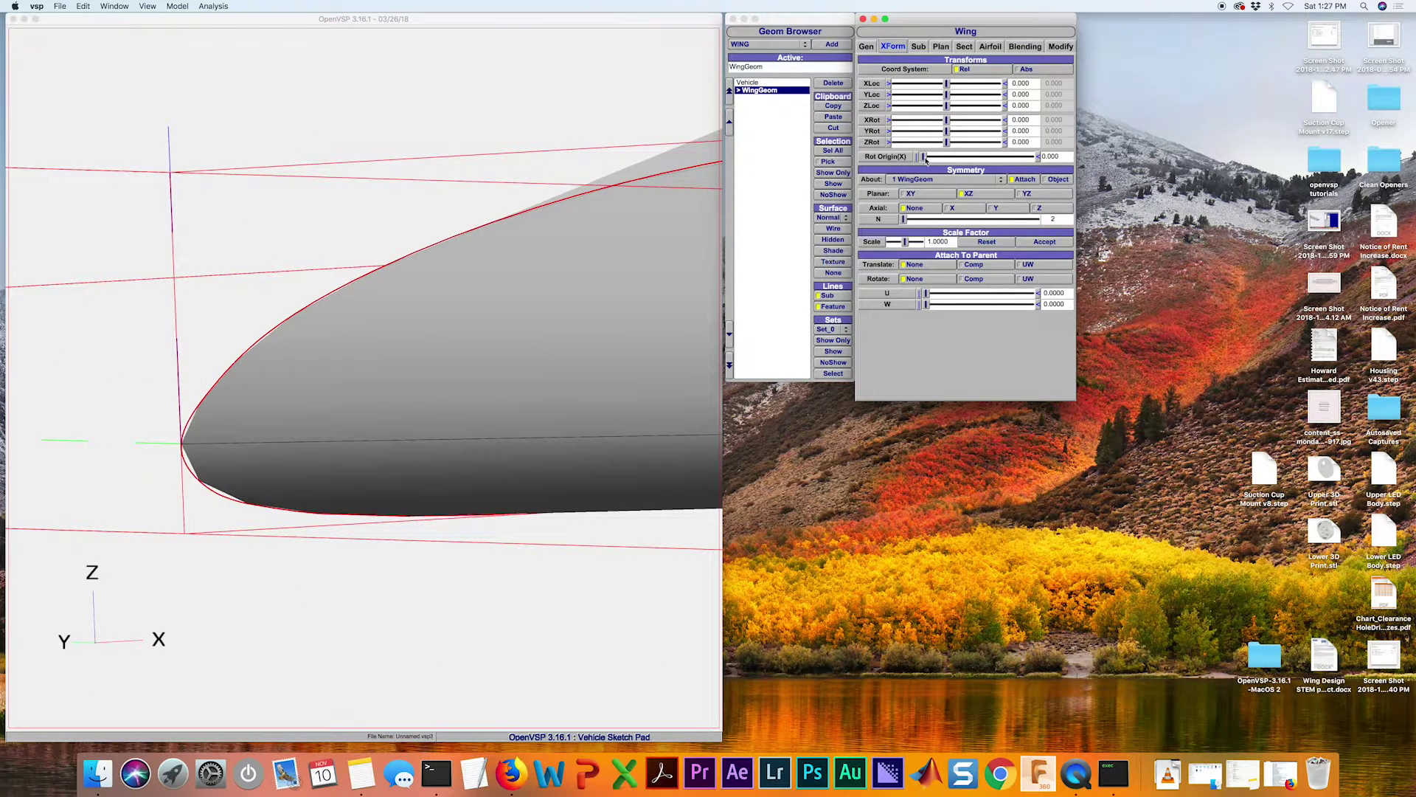
pyautogui.click(868, 46)
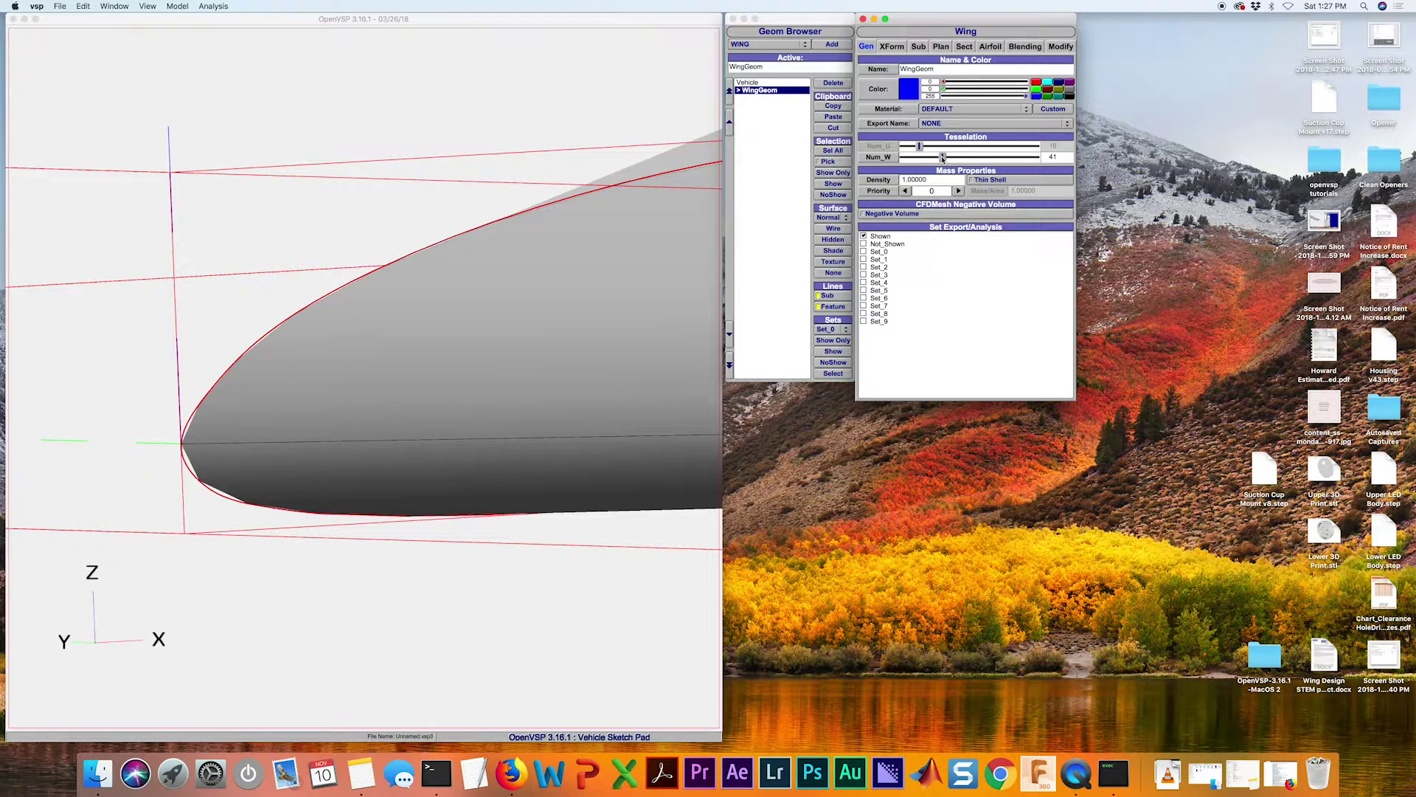
# - Switch the Clark Y wing back to wireframe and orbit to view the root mesh
pyautogui.click(833, 228)
pyautogui.moveTo(442, 414)
pyautogui.mouseDown()
pyautogui.moveTo(363, 420)
pyautogui.moveTo(434, 432)
pyautogui.moveTo(383, 459)
pyautogui.moveTo(393, 480)
pyautogui.mouseUp()
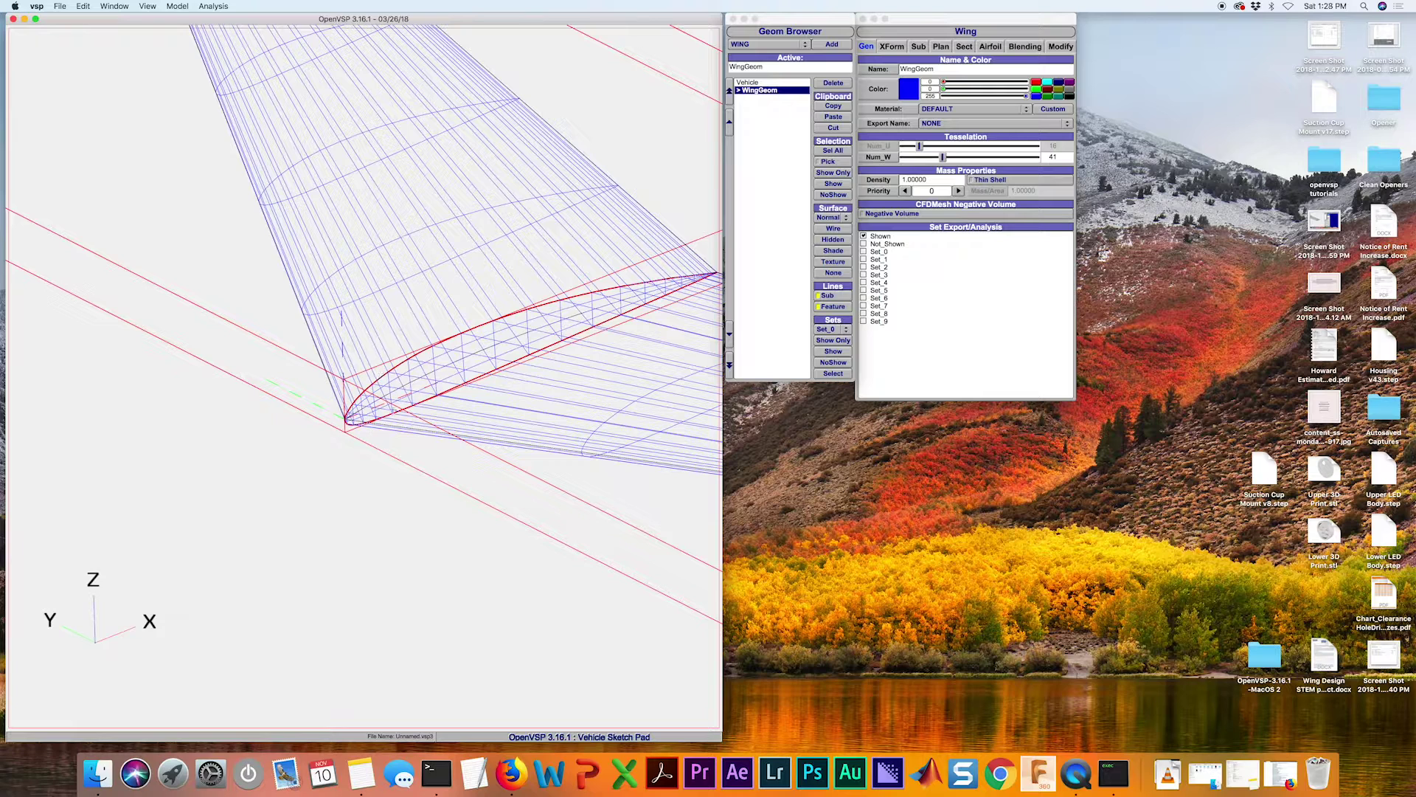
# - Raise the wing's Num_W tessellation from 41 to 101
pyautogui.click(1070, 151)
pyautogui.doubleClick(1053, 158)
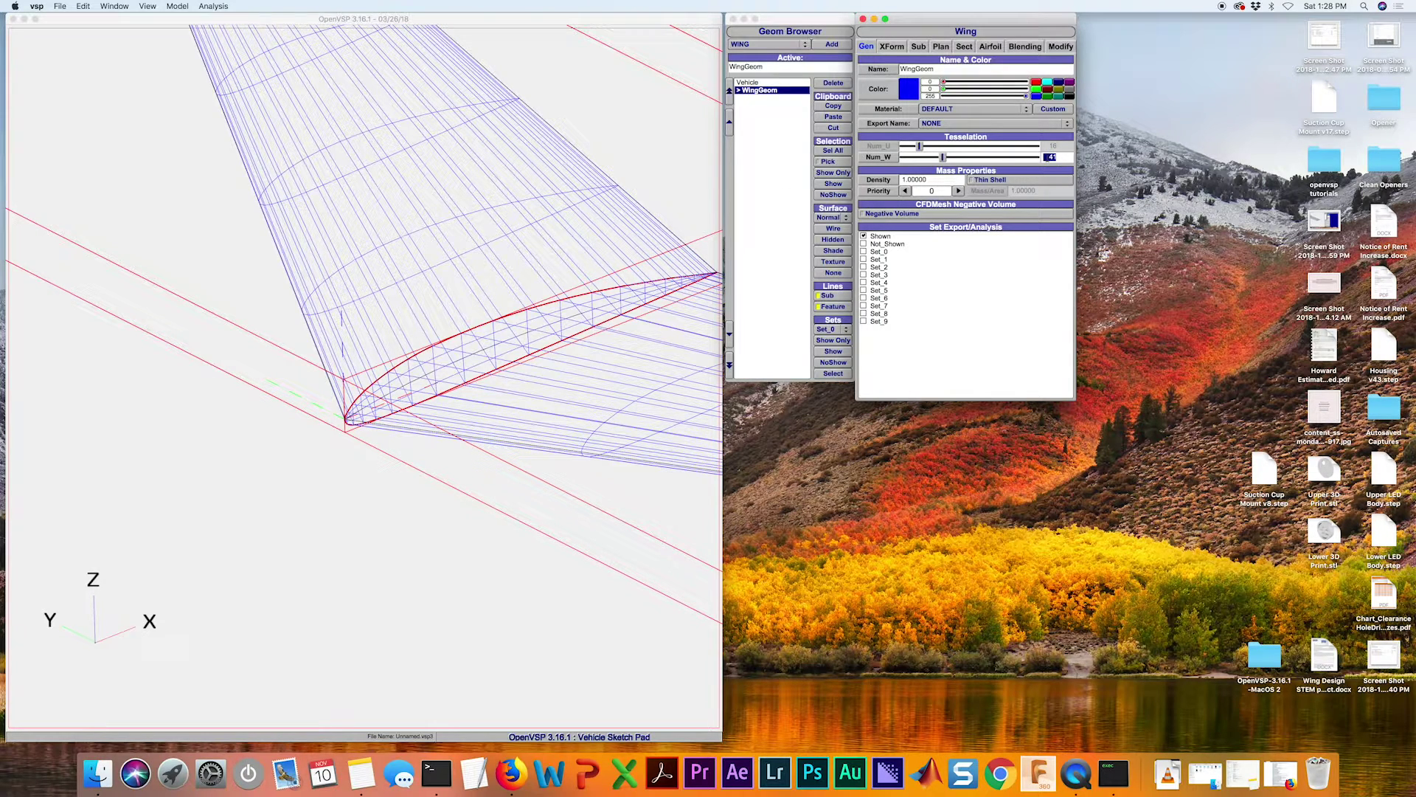
pyautogui.write('101')
pyautogui.press('Return')
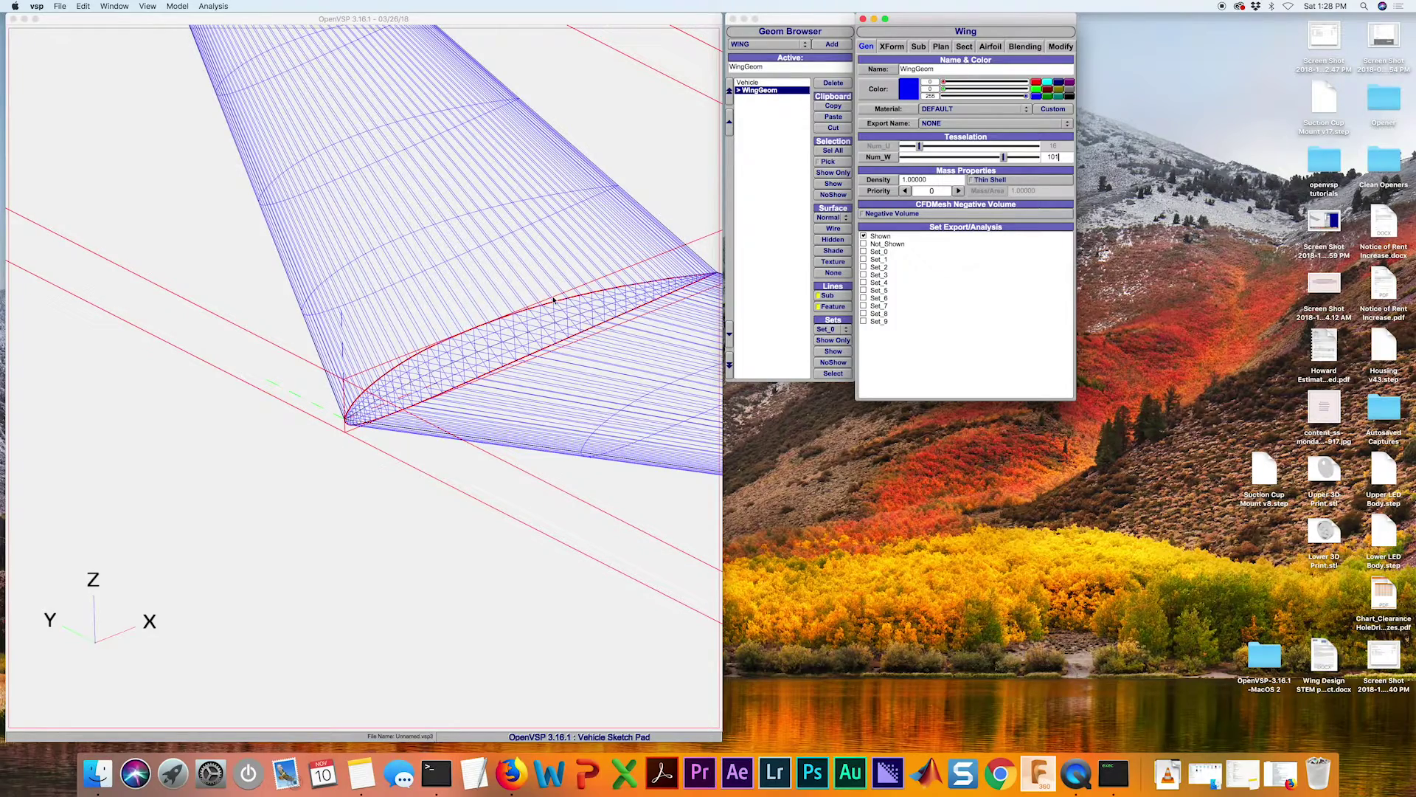
# - Zoom, rotate and pan around the wing root to inspect the denser mesh
pyautogui.scroll(10, 361, 502)
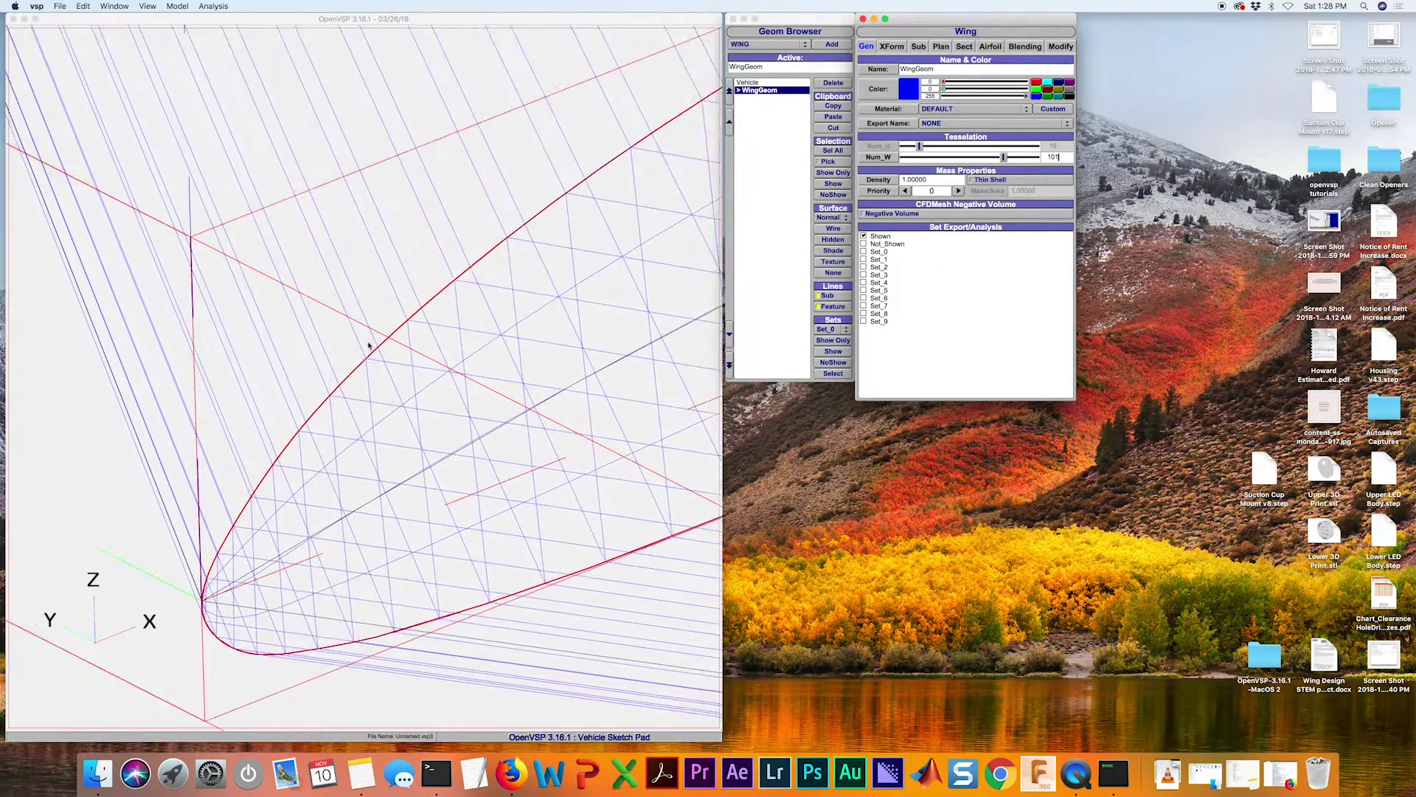
pyautogui.moveTo(277, 550); pyautogui.dragTo(229, 387)
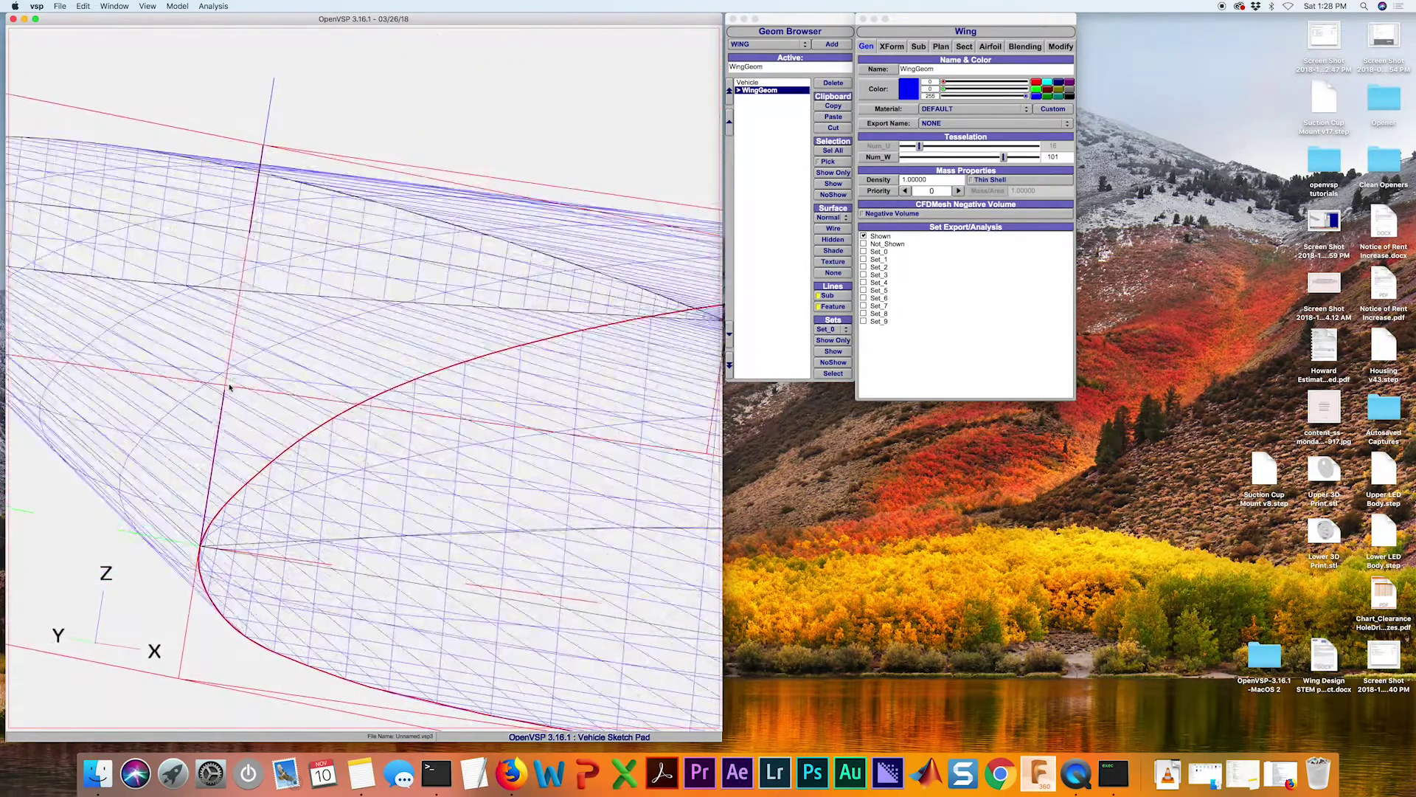
pyautogui.scroll(-10, 236, 391)
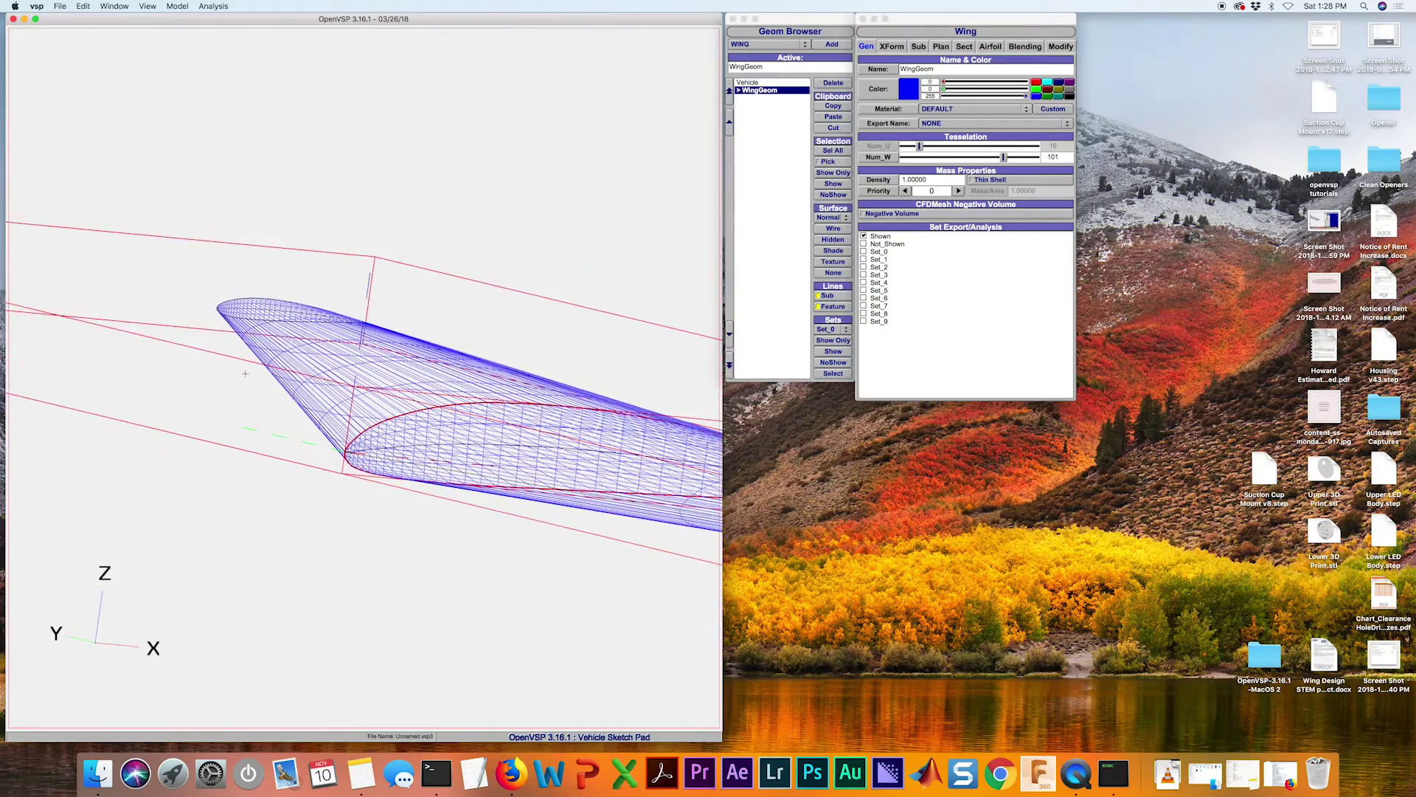
pyautogui.scroll(10, 245, 373)
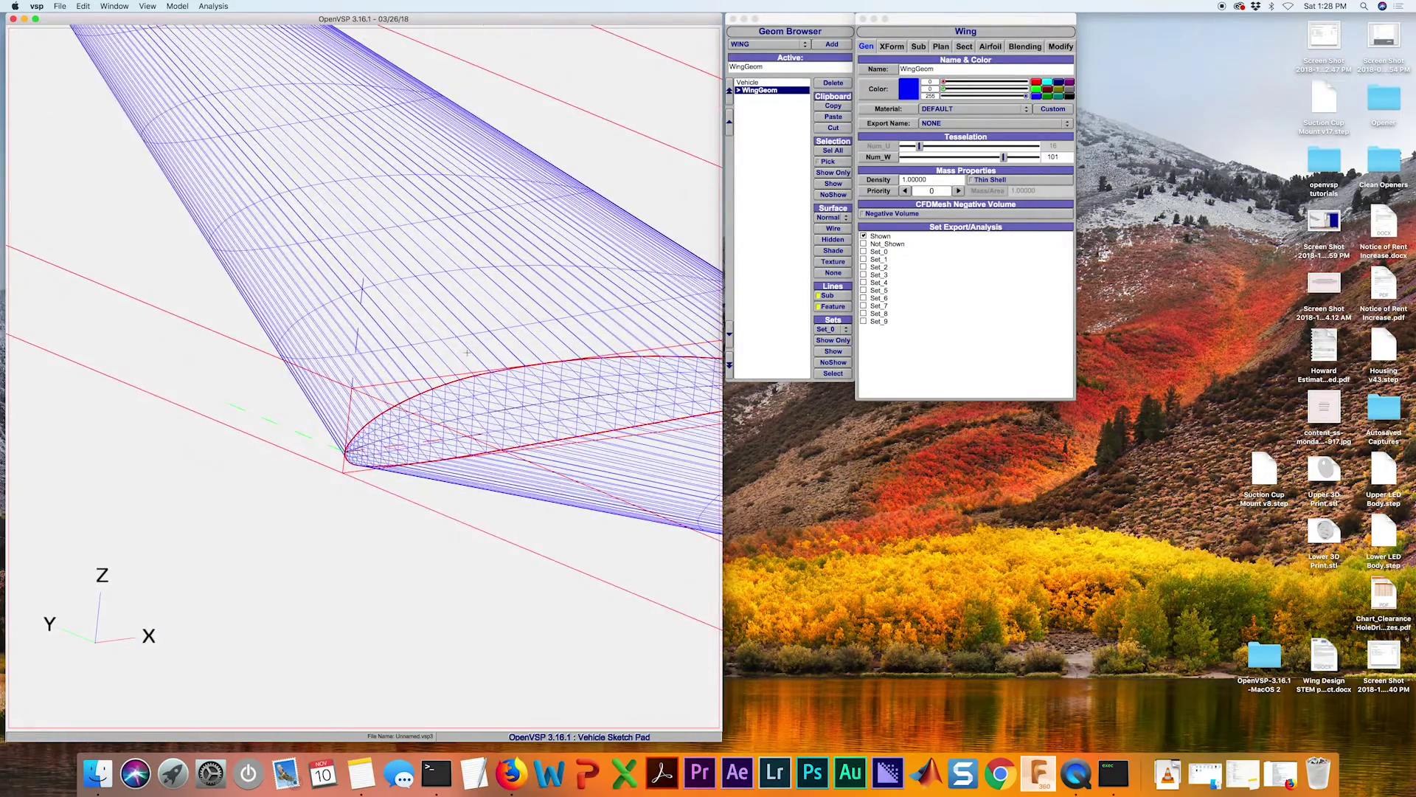
pyautogui.scroll(10, 467, 352)
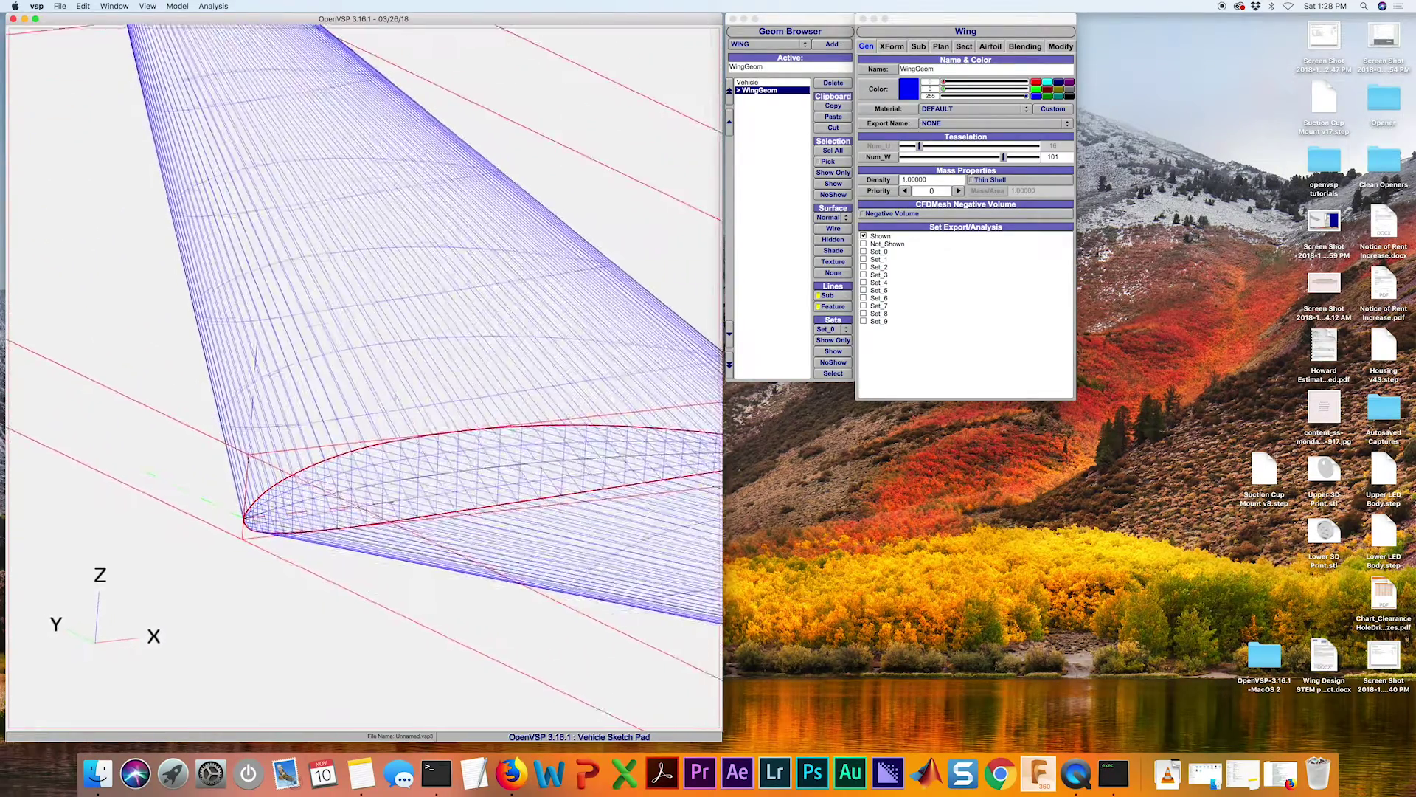
pyautogui.scroll(3, 426, 327)
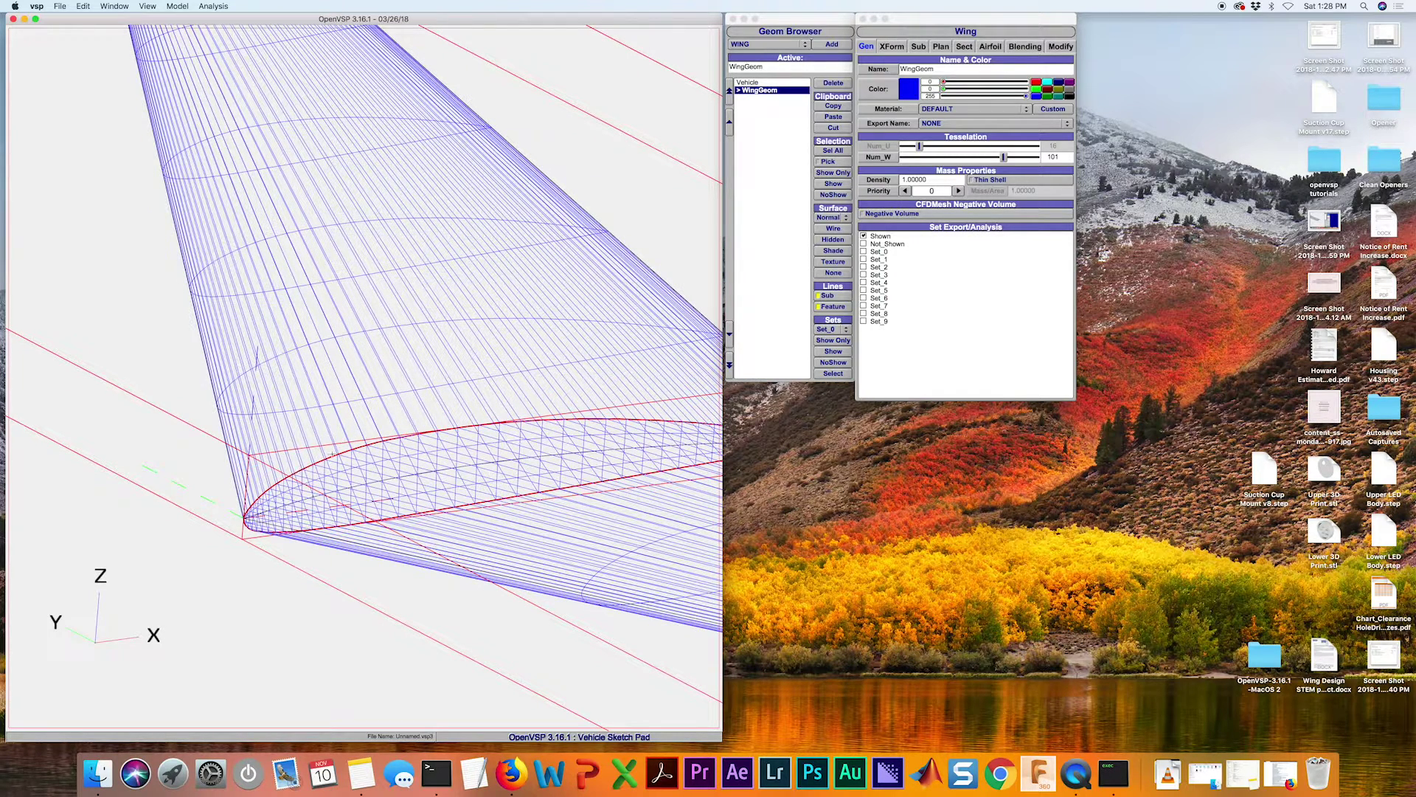
pyautogui.moveTo(441, 414); pyautogui.dragTo(371, 454, button='right')
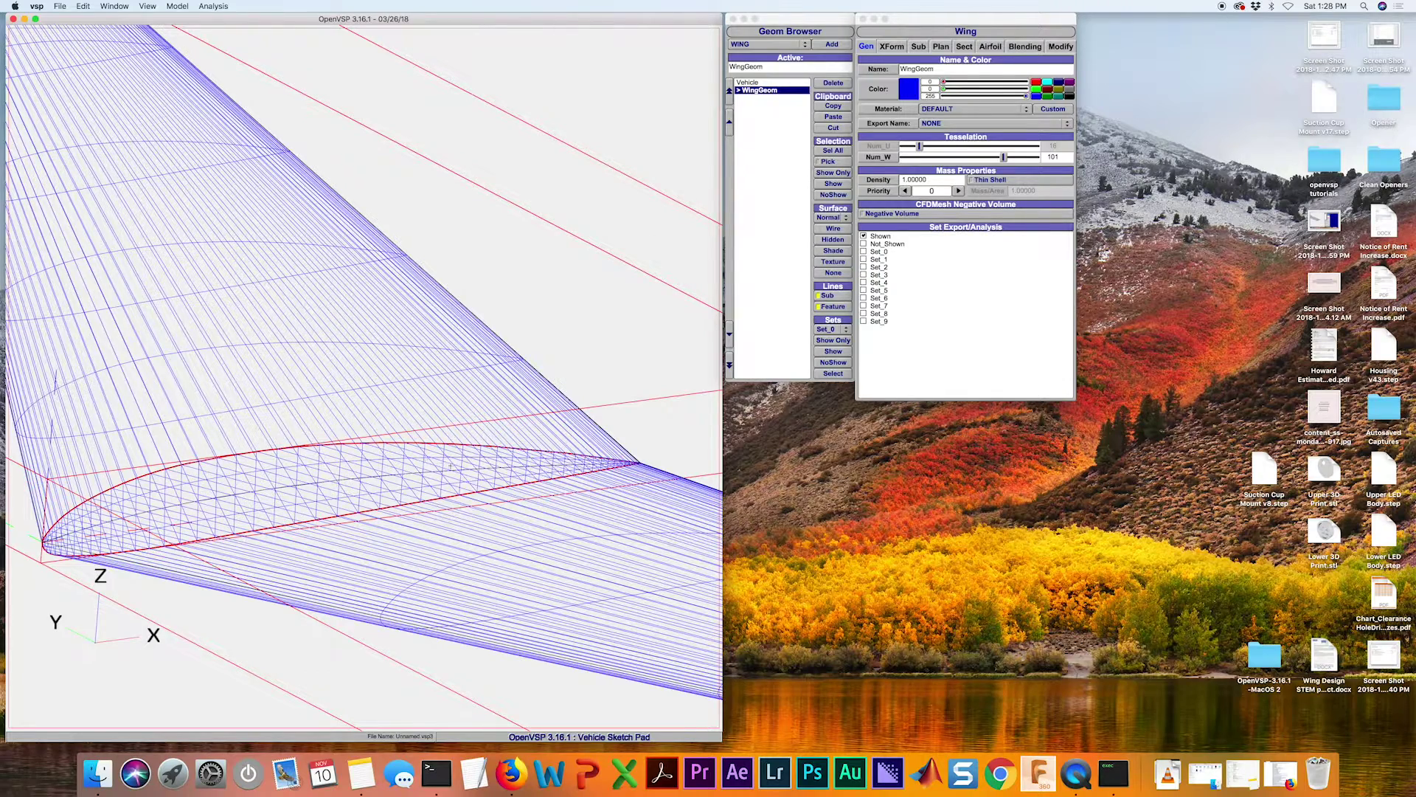
pyautogui.moveTo(450, 467); pyautogui.dragTo(524, 411, button='right')
# - On the Plan tab, set both LE and TE clustering to 0.08
pyautogui.click(950, 45)
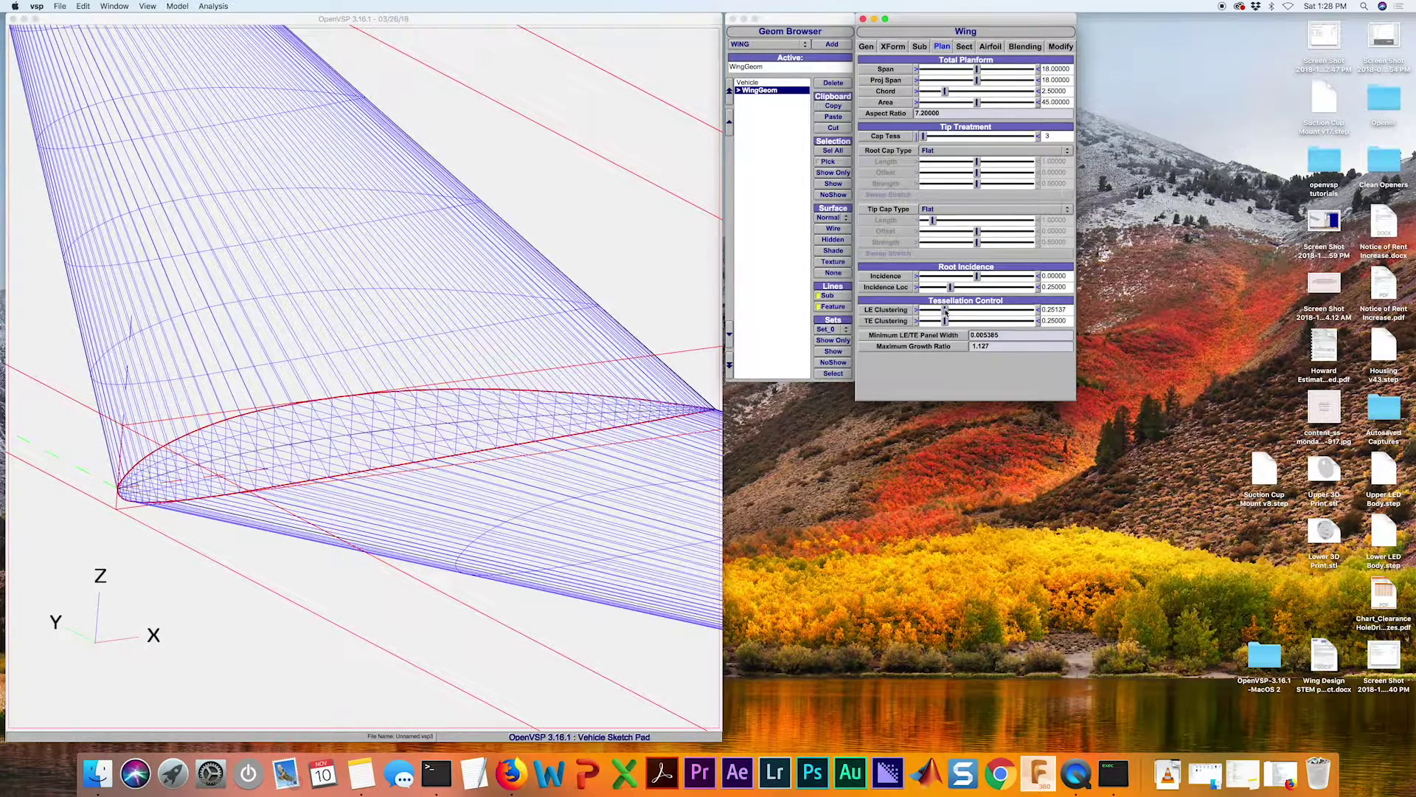
pyautogui.moveTo(945, 309); pyautogui.dragTo(932, 324)
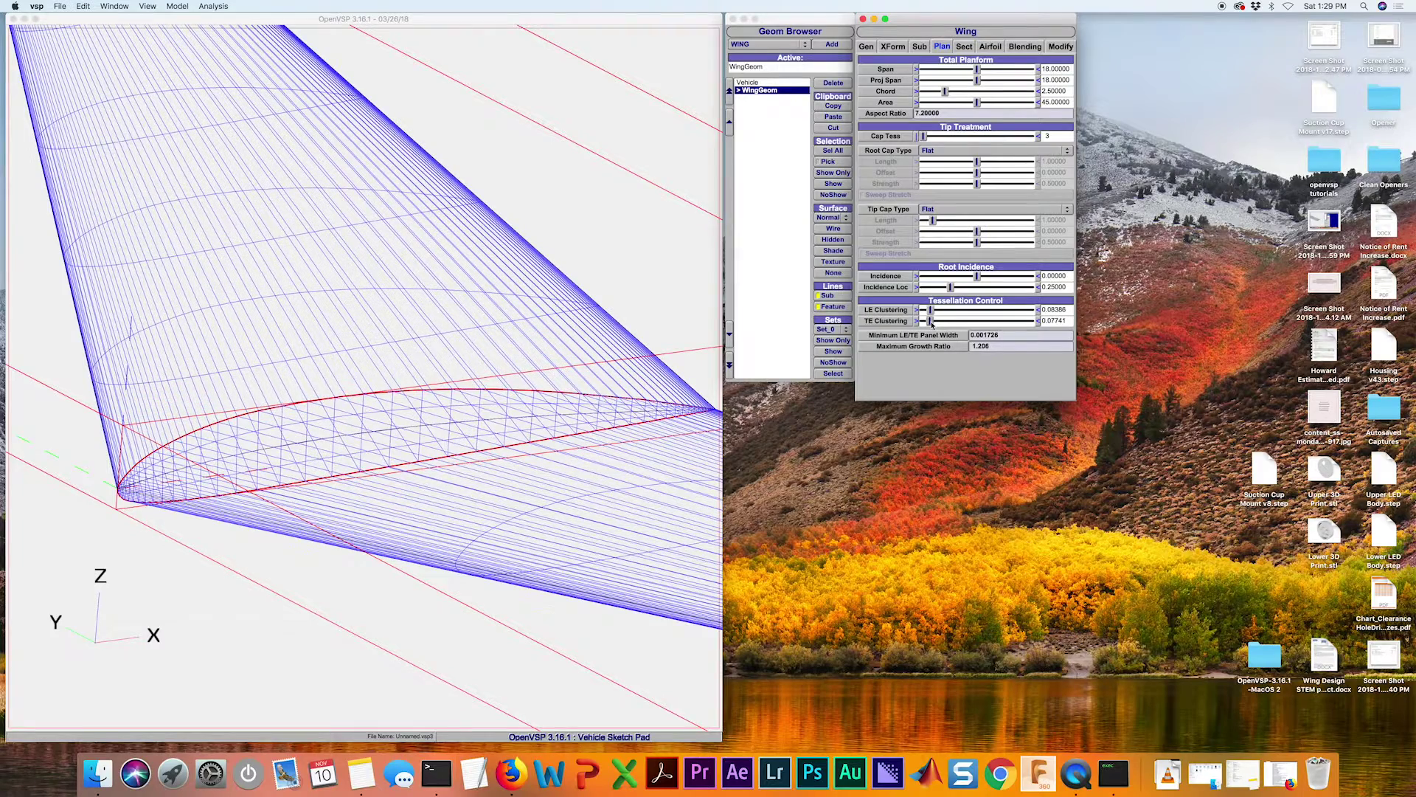
pyautogui.doubleClick(1052, 310)
pyautogui.write('.08')
pyautogui.press('Return')
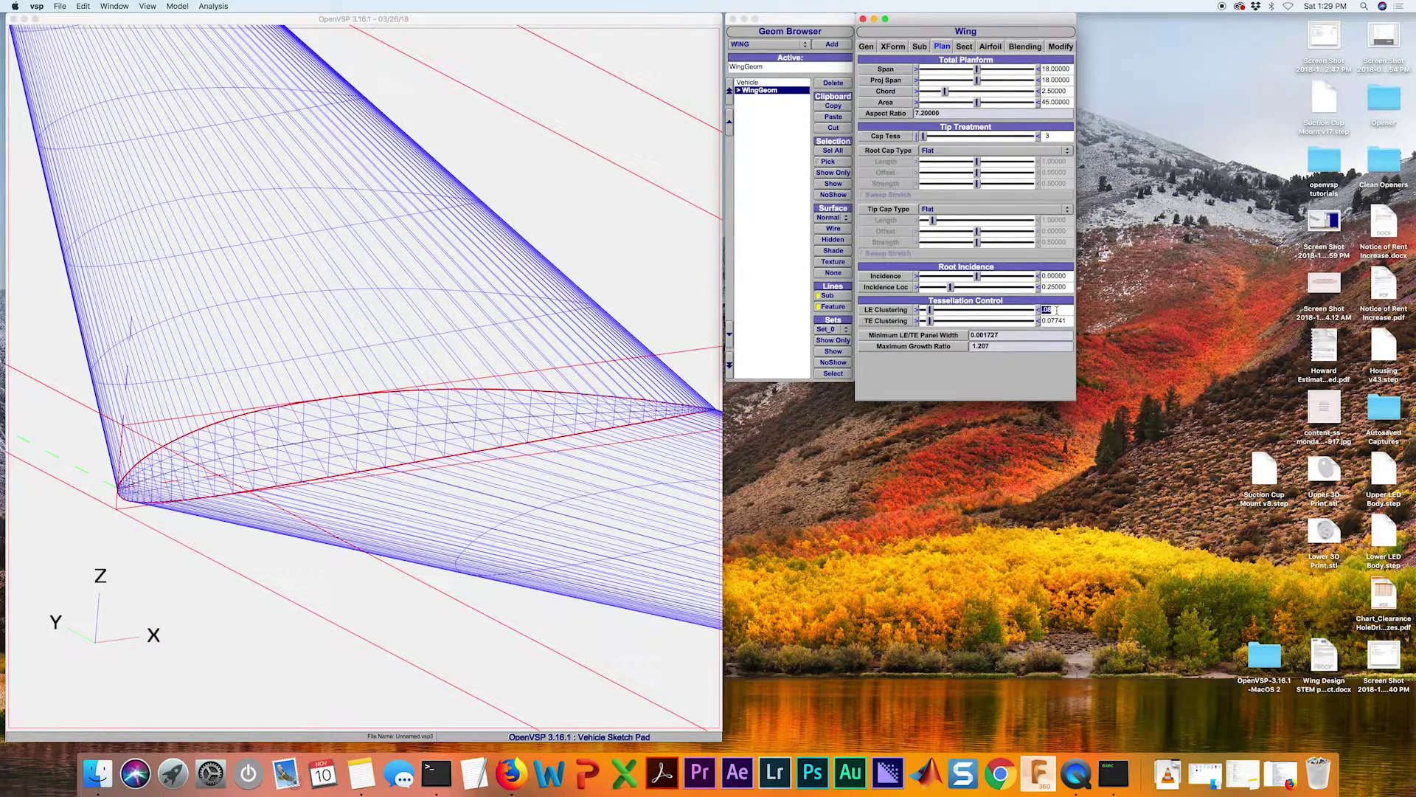
pyautogui.doubleClick(1053, 321)
pyautogui.write('.08')
pyautogui.press('Return')
pyautogui.moveTo(454, 487); pyautogui.dragTo(290, 397)
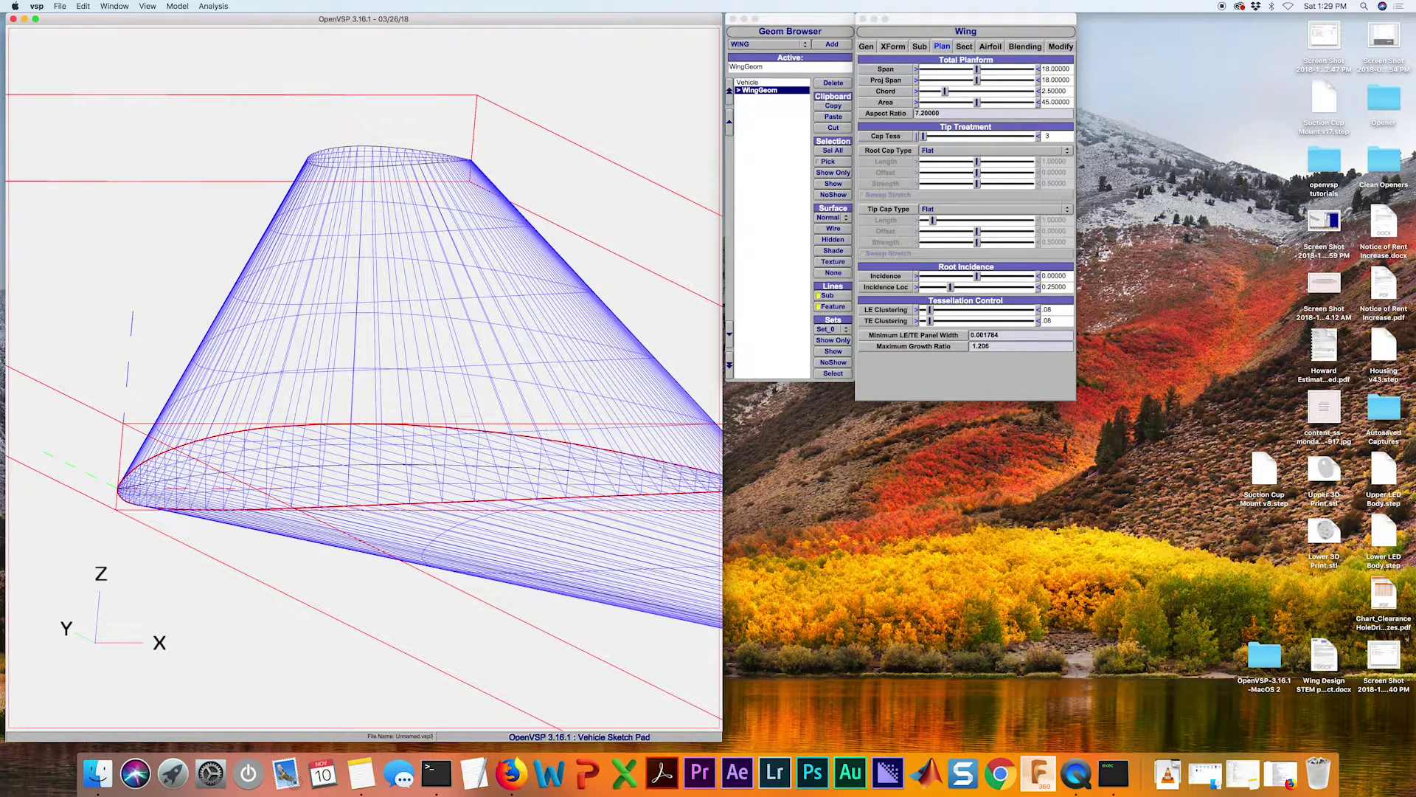
pyautogui.scroll(10, 313, 477)
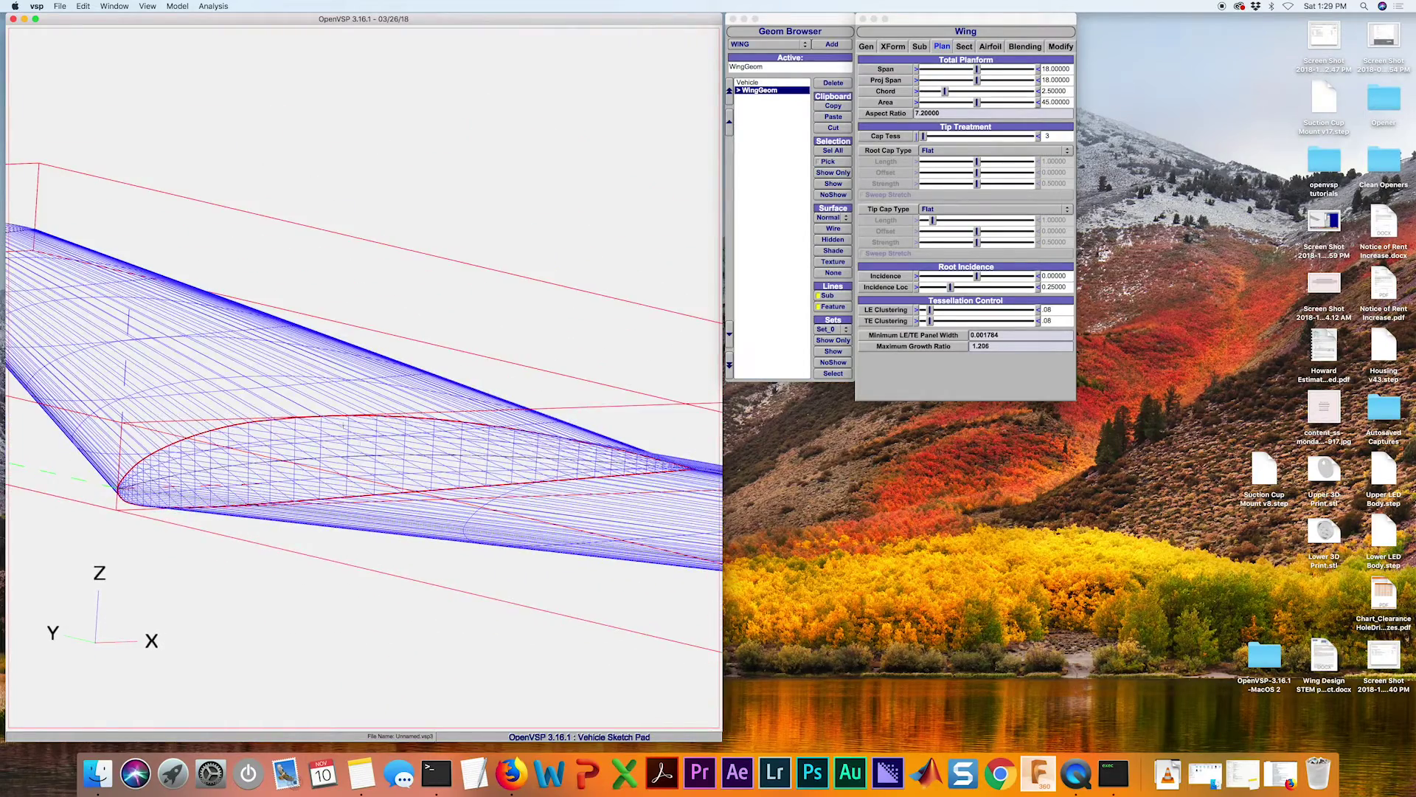
pyautogui.scroll(10, 478, 429)
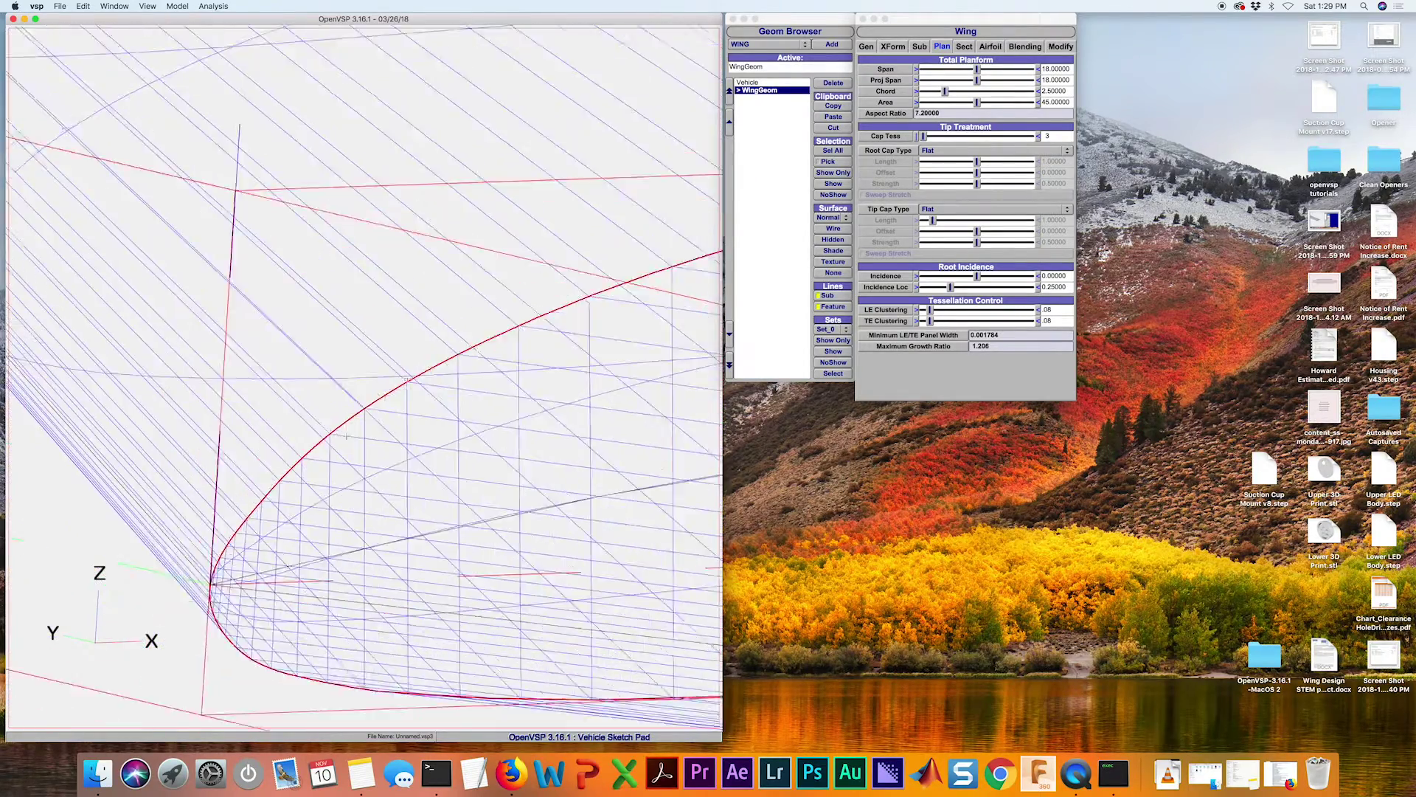
pyautogui.scroll(10, 383, 307)
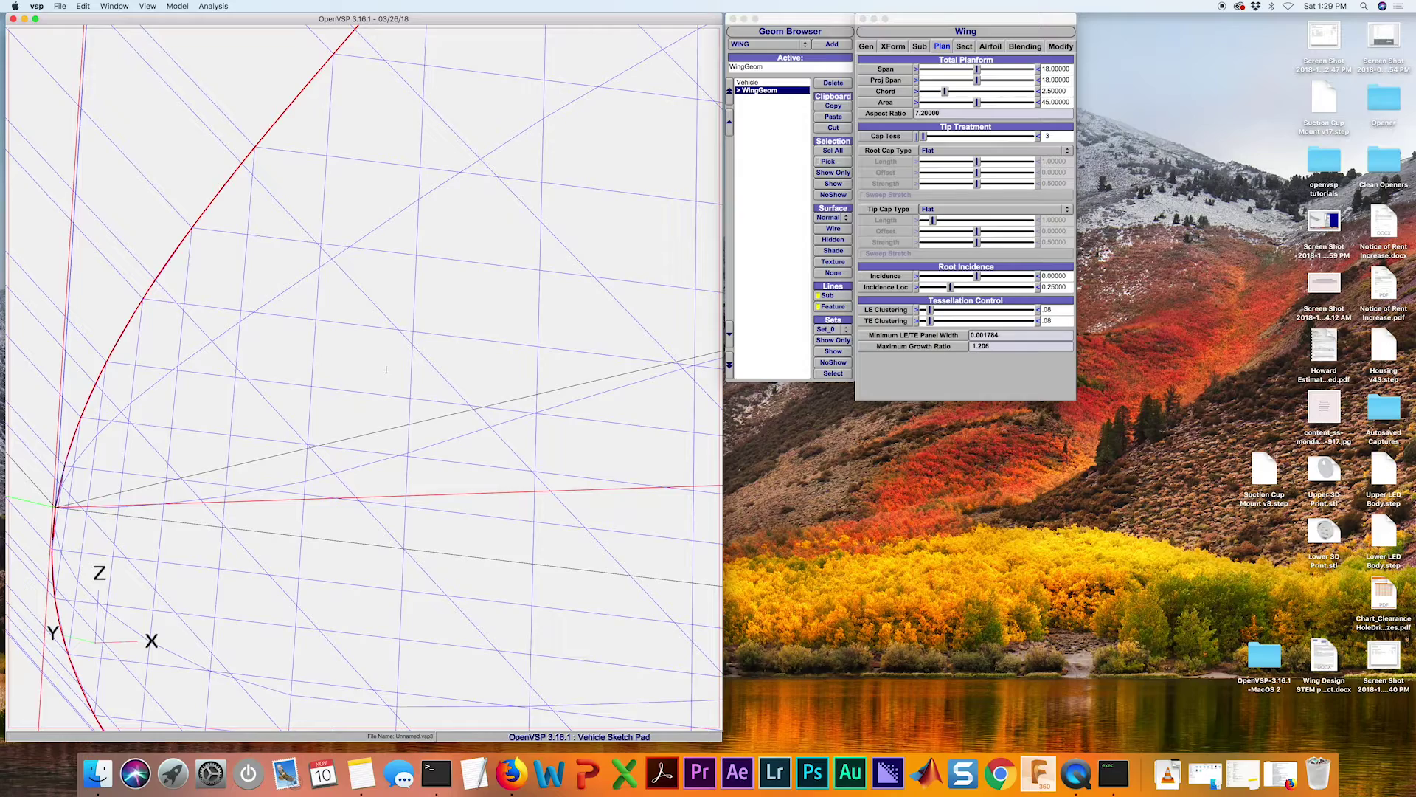
pyautogui.scroll(8, 351, 400)
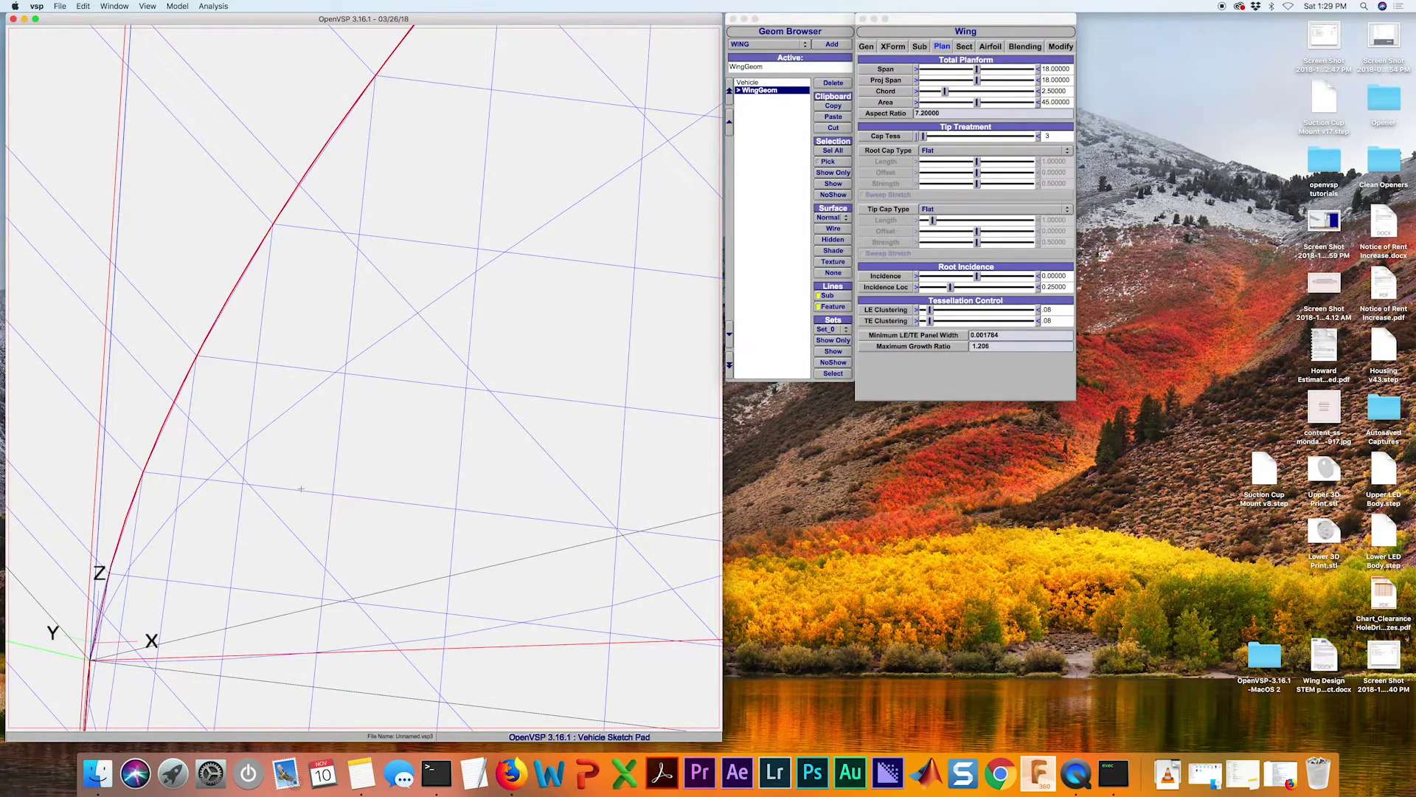
pyautogui.scroll(-6, 301, 489)
pyautogui.scroll(4, 264, 399)
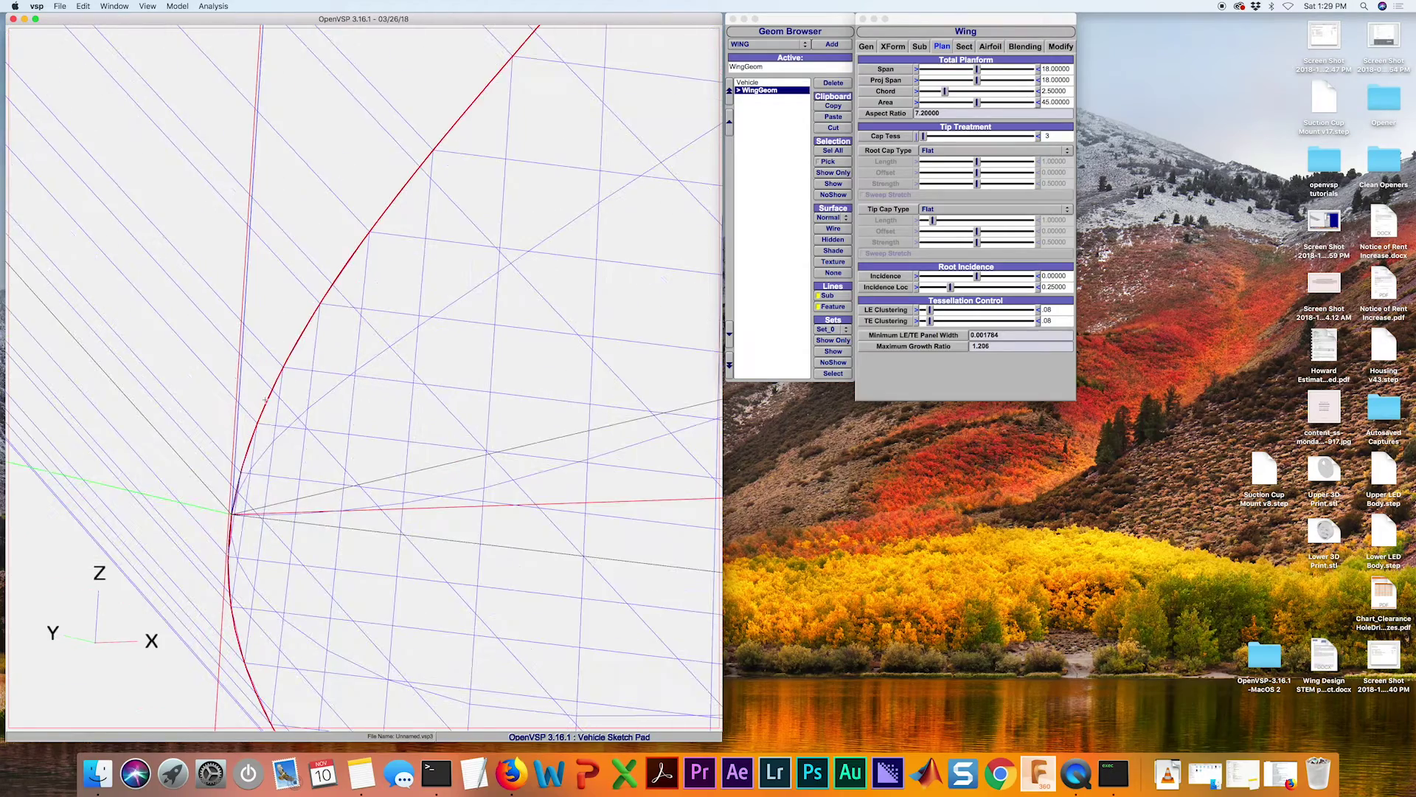
pyautogui.moveTo(417, 151); pyautogui.dragTo(390, 408)
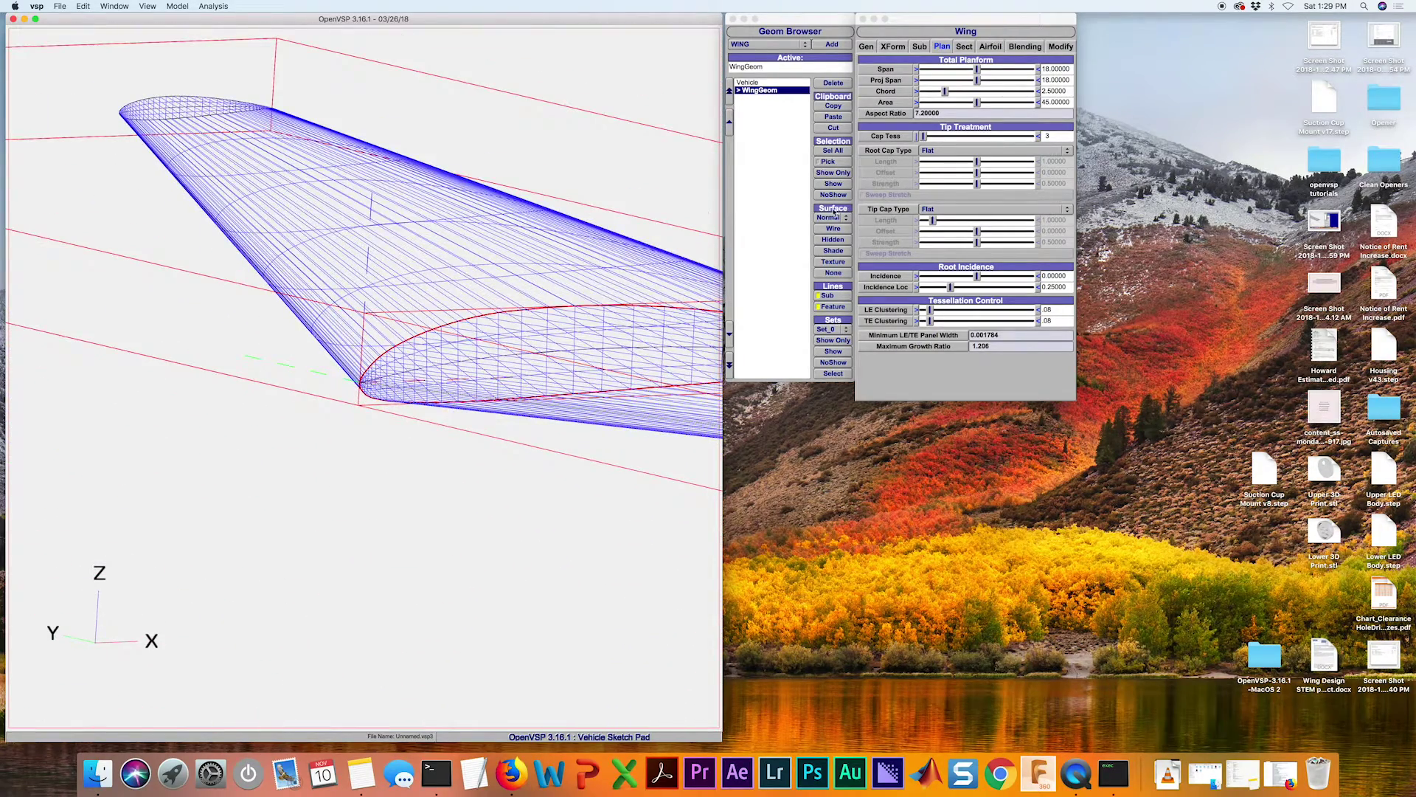
# - Shade the clustered wing and orbit its tip and leading edge to check smoothness
pyautogui.click(834, 250)
pyautogui.scroll(5, 369, 427)
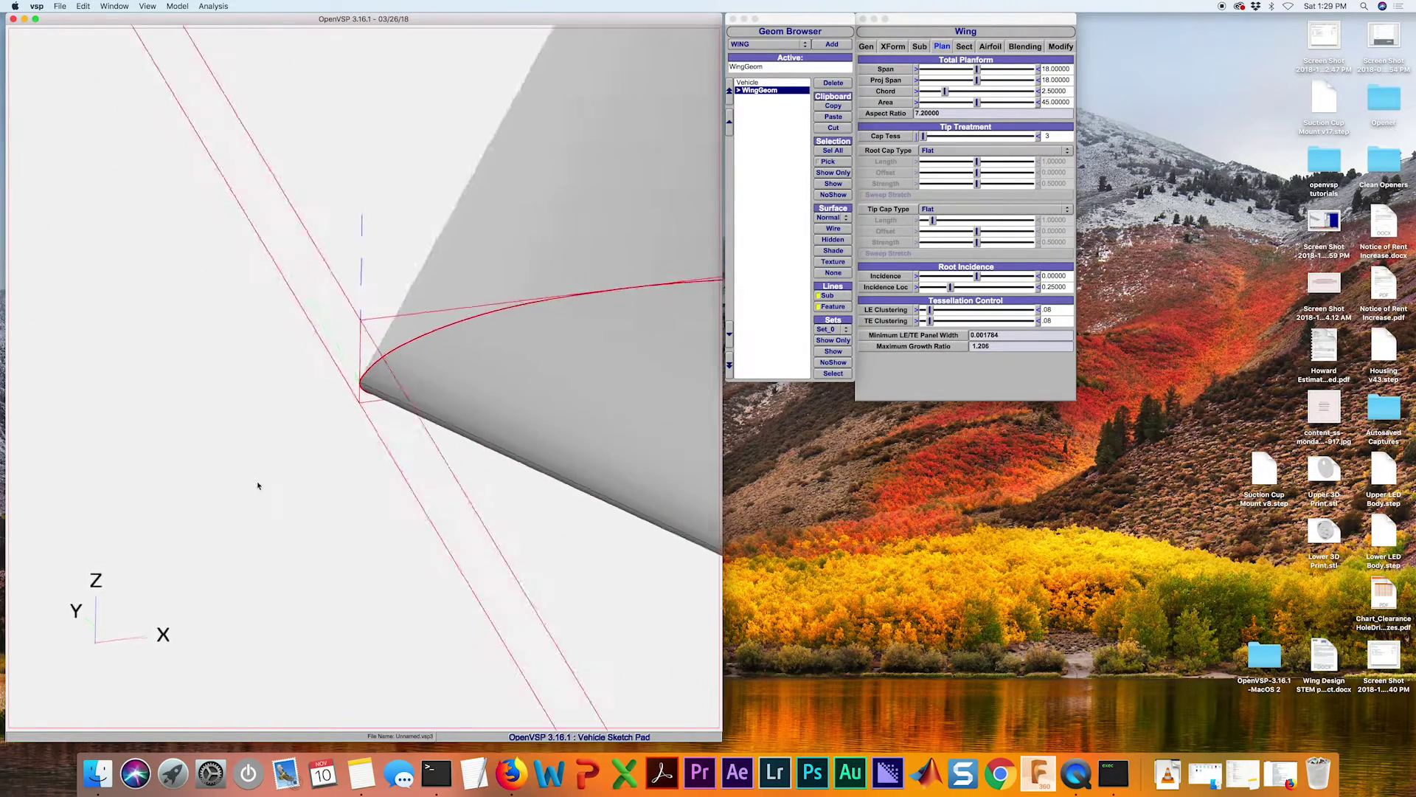
pyautogui.moveTo(257, 485)
pyautogui.mouseDown()
pyautogui.moveTo(130, 361)
pyautogui.moveTo(285, 370)
pyautogui.moveTo(498, 494)
pyautogui.mouseUp()
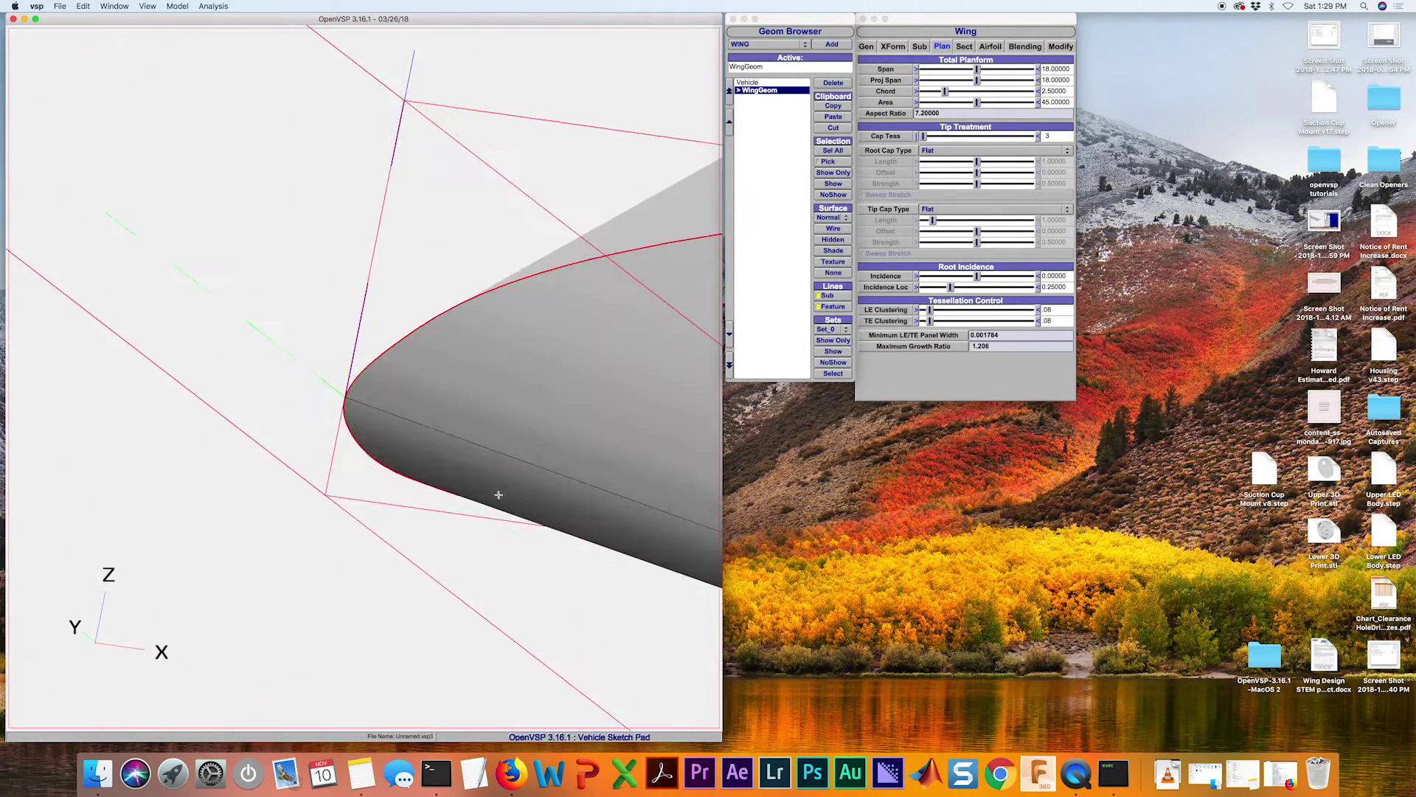
pyautogui.scroll(10, 498, 495)
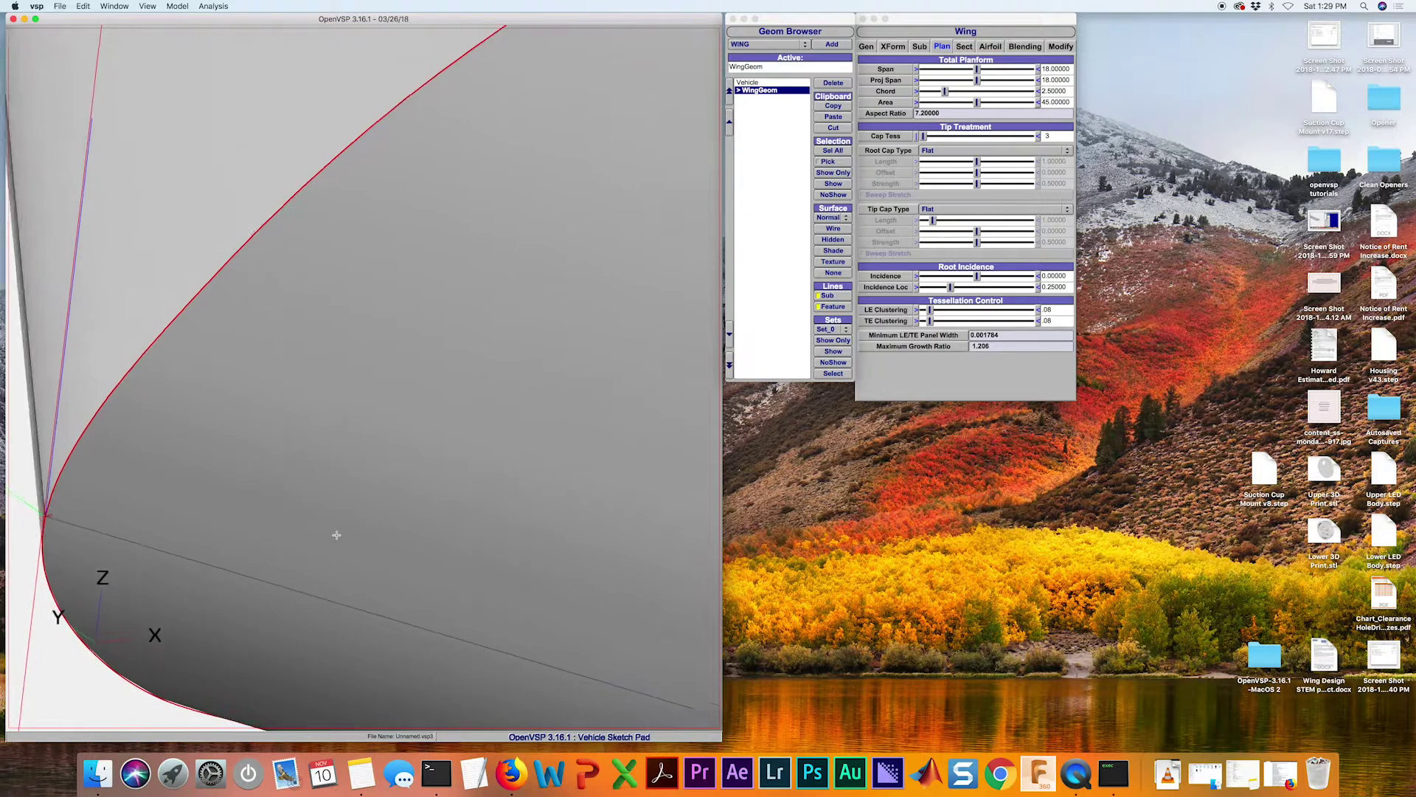
pyautogui.moveTo(337, 535)
pyautogui.mouseDown()
pyautogui.moveTo(433, 477)
pyautogui.moveTo(490, 418)
pyautogui.moveTo(395, 449)
pyautogui.moveTo(342, 529)
pyautogui.moveTo(640, 522)
pyautogui.mouseUp()
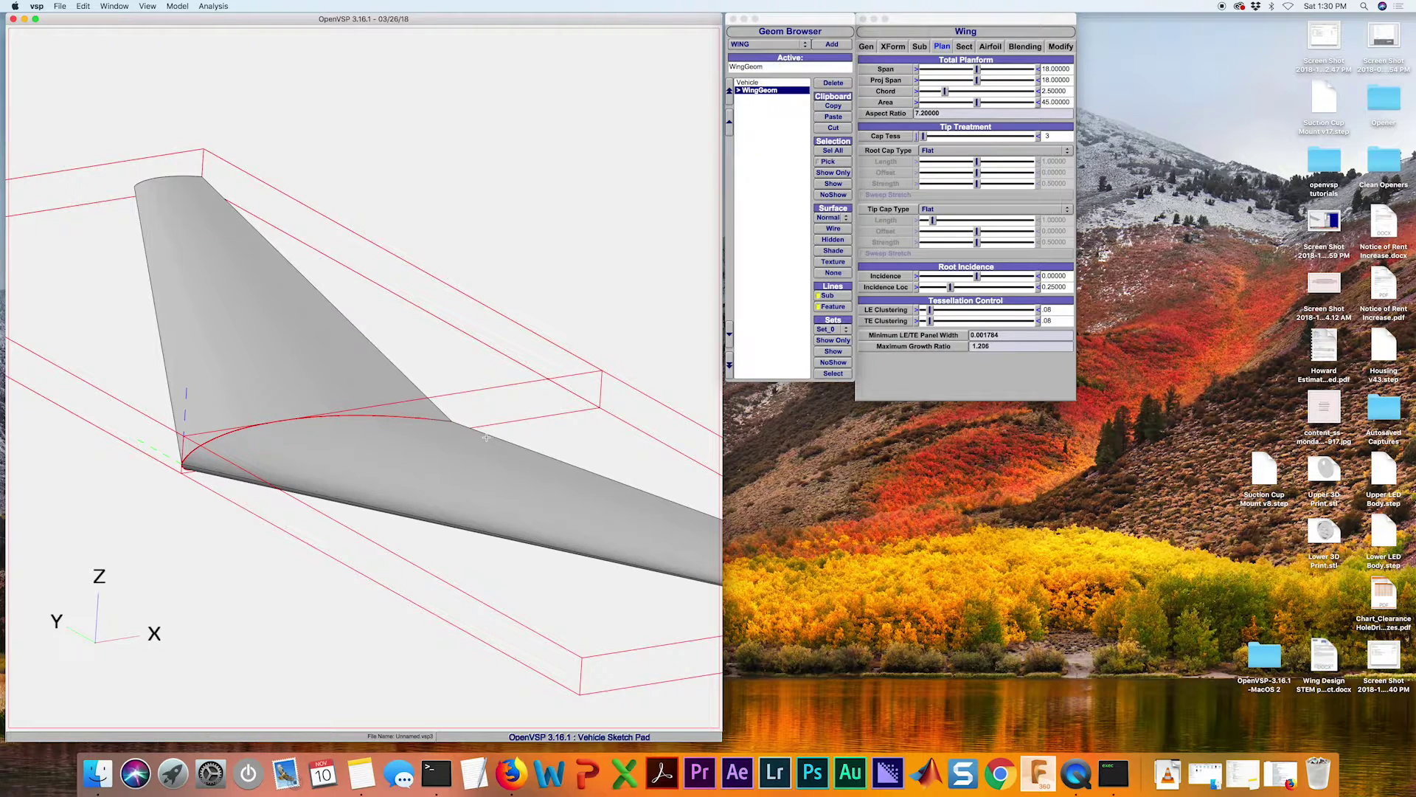
pyautogui.moveTo(487, 441); pyautogui.dragTo(343, 490)
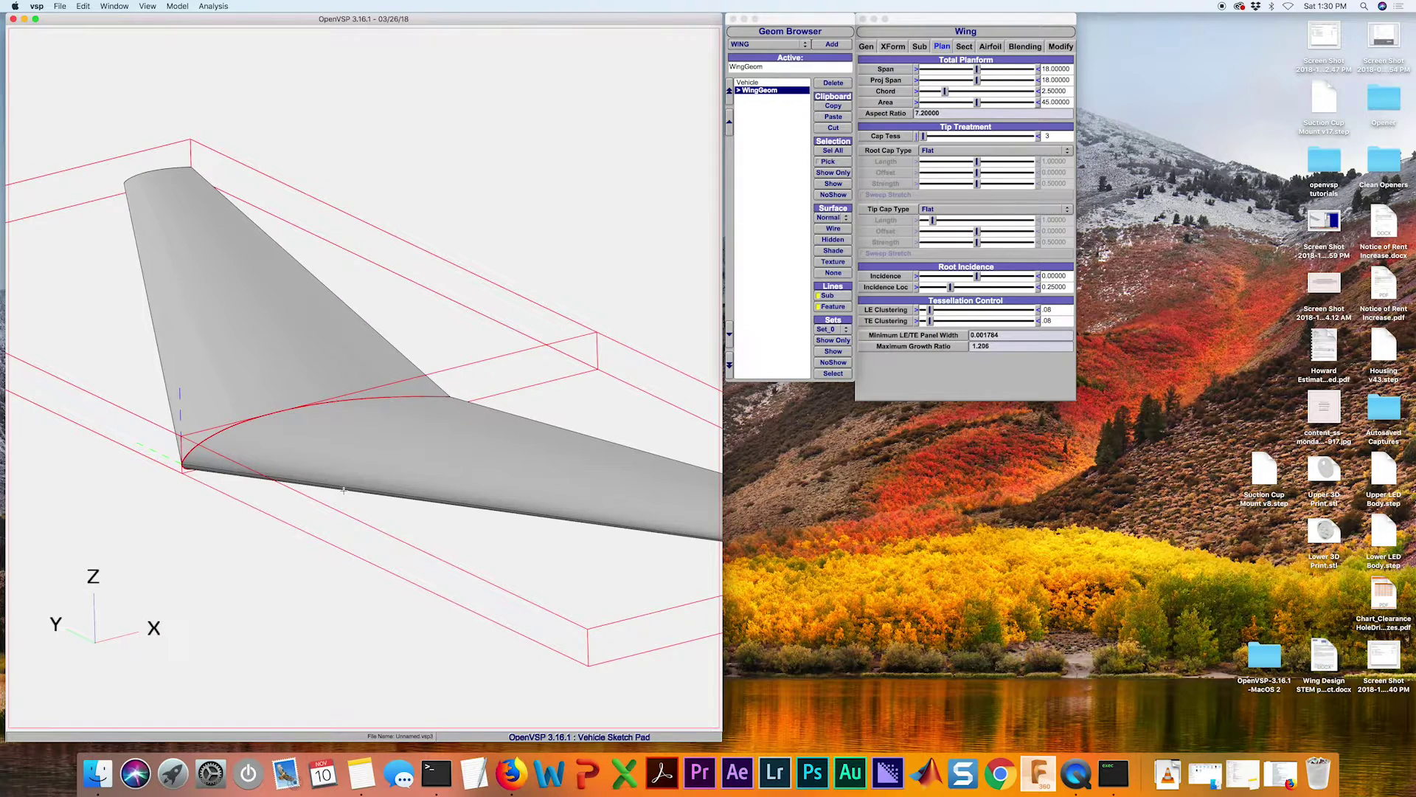